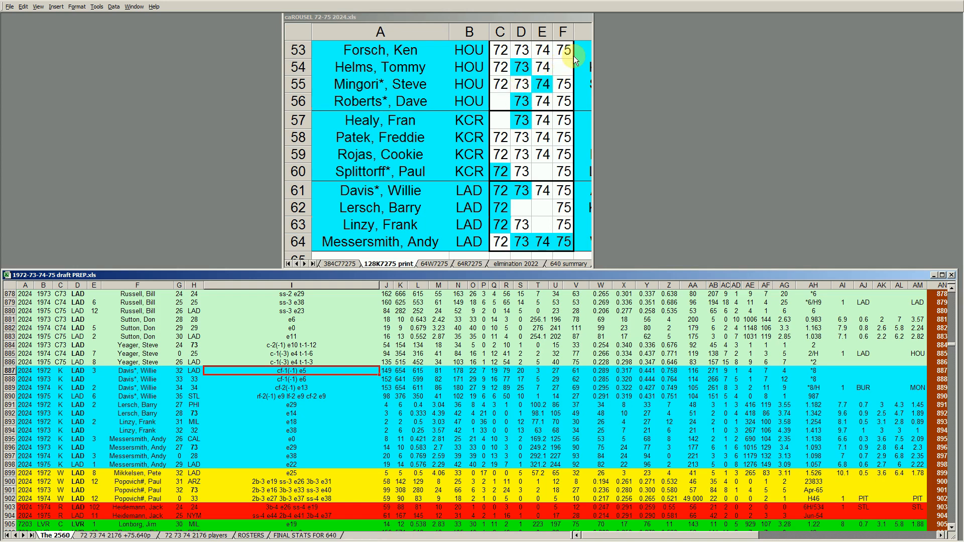
- Examine the HOU and LAD players' season entries for 72 to 75 in the 128K7275 print sheet, focusing on rows 61 and 62
{"action": "left_click", "coordinate": [558, 71]}
{"action": "left_click", "coordinate": [558, 71]}
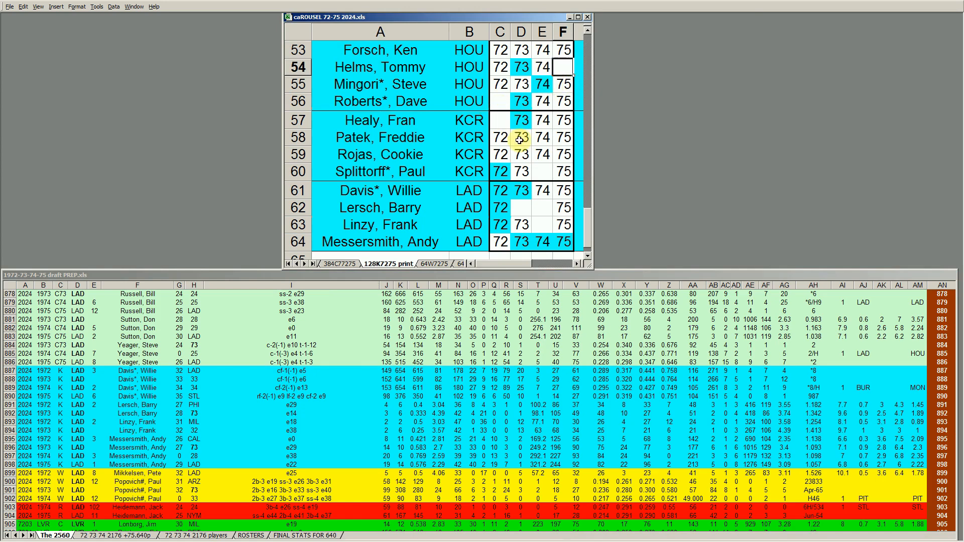
{"action": "left_click", "coordinate": [540, 84]}
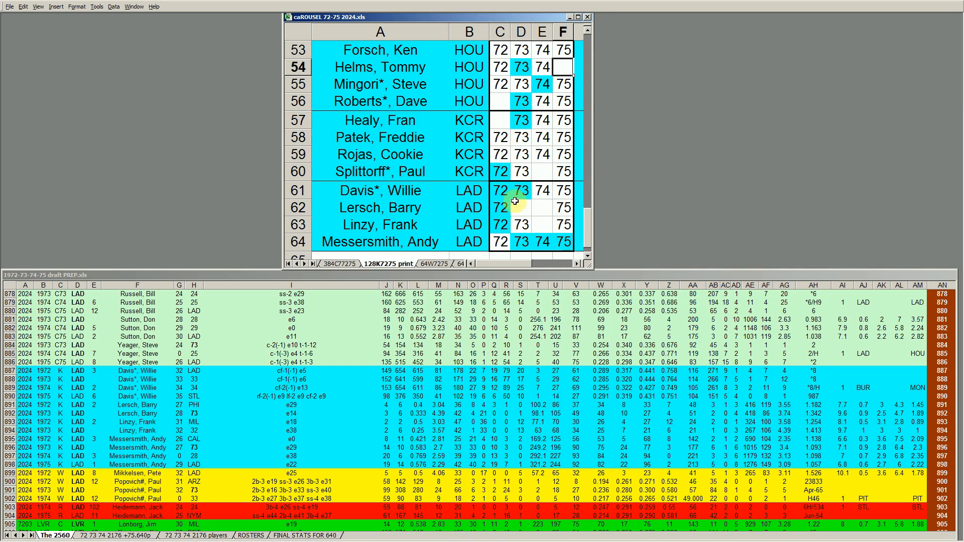
{"action": "left_click_drag", "start_coordinate": [501, 190], "coordinate": [500, 219]}
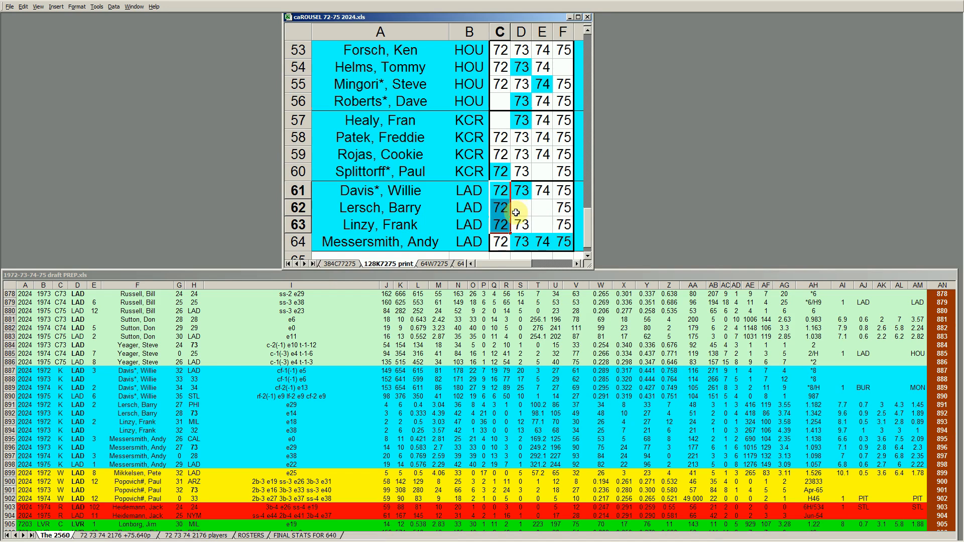
{"action": "left_click", "coordinate": [477, 207]}
{"action": "left_click", "coordinate": [498, 208]}
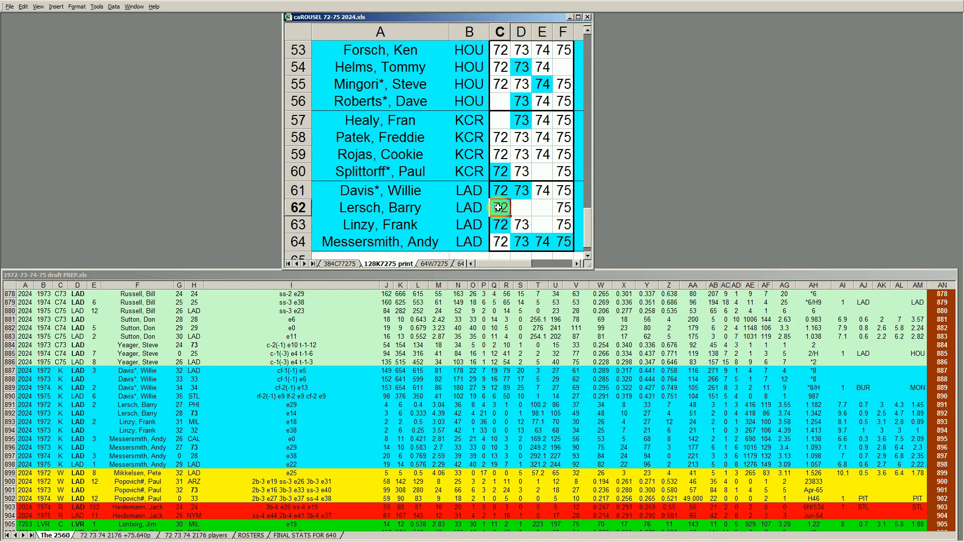
{"action": "left_click_drag", "start_coordinate": [502, 191], "coordinate": [509, 213]}
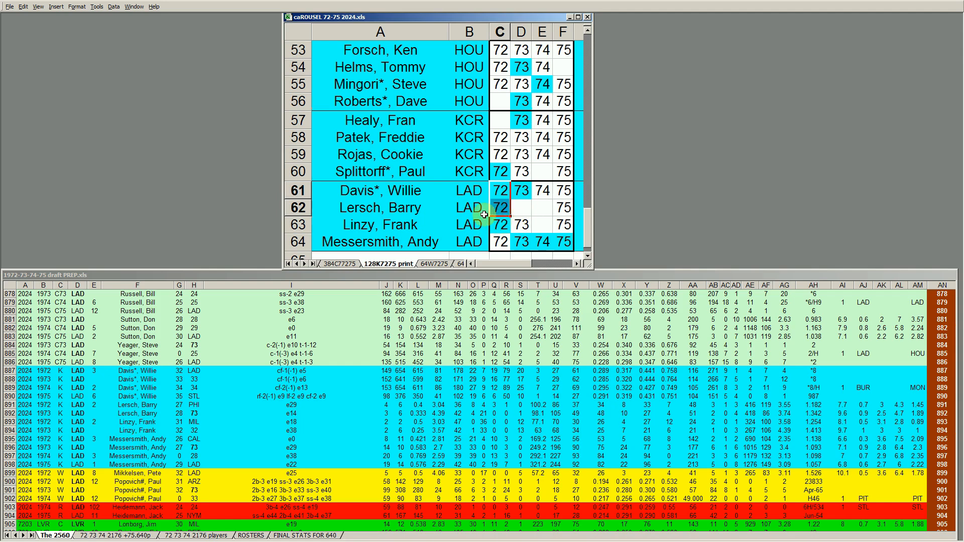
{"action": "left_click", "coordinate": [521, 195]}
{"action": "left_click", "coordinate": [542, 193]}
{"action": "left_click", "coordinate": [563, 193]}
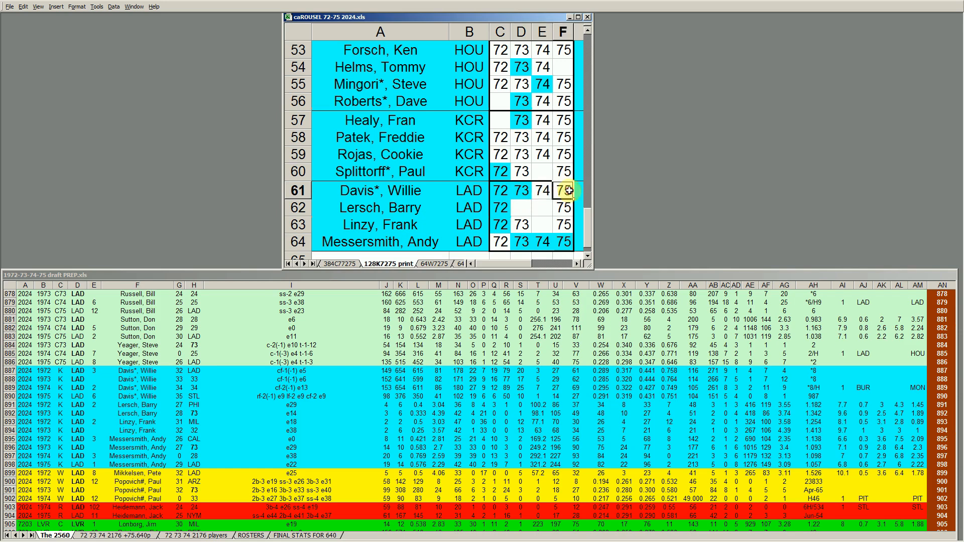
{"action": "left_click", "coordinate": [498, 193]}
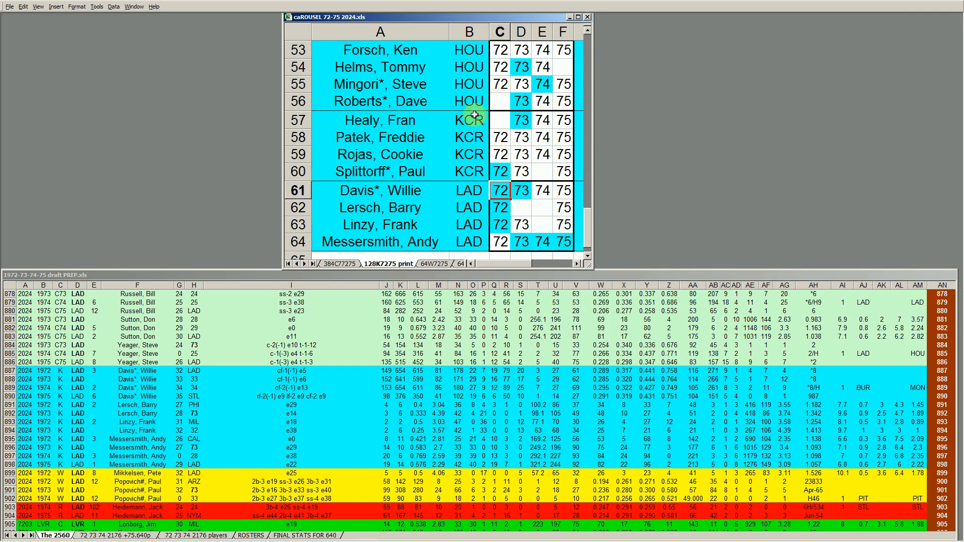
- Go to the second player list, starting with the LVR team in G1, and bring its 72 to 75 season columns into view
{"action": "left_click", "coordinate": [471, 203]}
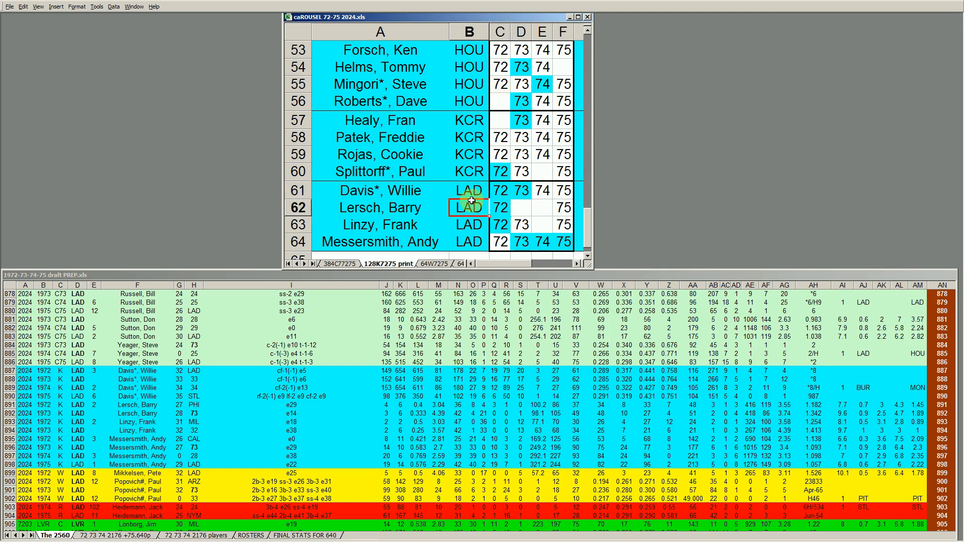
{"action": "key", "text": "Up"}
{"action": "key", "text": "Up"}
{"action": "key", "text": "Up"}
{"action": "key", "text": "Up"}
{"action": "key", "text": "Up"}
{"action": "key", "text": "Up"}
{"action": "key", "text": "Up"}
{"action": "key", "text": "Up"}
{"action": "key", "text": "Up"}
{"action": "key", "text": "Up"}
{"action": "key", "text": "Up"}
{"action": "key", "text": "Up"}
{"action": "key", "text": "Up"}
{"action": "key", "text": "Up"}
{"action": "key", "text": "Up"}
{"action": "key", "text": "Up"}
{"action": "key", "text": "Up"}
{"action": "key", "text": "Up"}
{"action": "key", "text": "Up"}
{"action": "key", "text": "Up"}
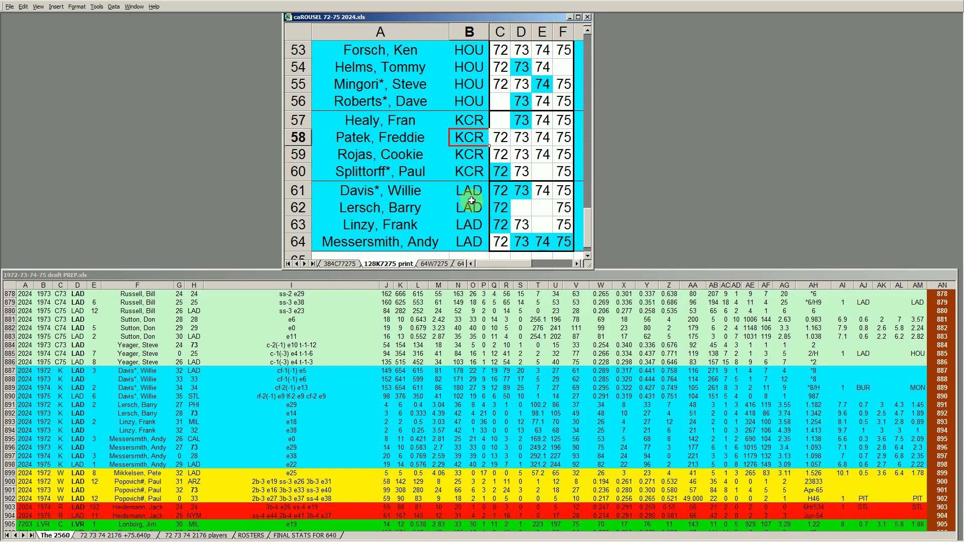
{"action": "key", "text": "Up"}
{"action": "key", "text": "Up"}
{"action": "key", "text": "Up"}
{"action": "key", "text": "Up"}
{"action": "key", "text": "Up"}
{"action": "key", "text": "Up"}
{"action": "key", "text": "Up"}
{"action": "key", "text": "Up"}
{"action": "key", "text": "Up"}
{"action": "key", "text": "Up"}
{"action": "key", "text": "Up"}
{"action": "key", "text": "Up"}
{"action": "key", "text": "Up"}
{"action": "key", "text": "Up"}
{"action": "key", "text": "Up"}
{"action": "key", "text": "Up"}
{"action": "key", "text": "Up"}
{"action": "key", "text": "Up"}
{"action": "key", "text": "Up"}
{"action": "key", "text": "Up"}
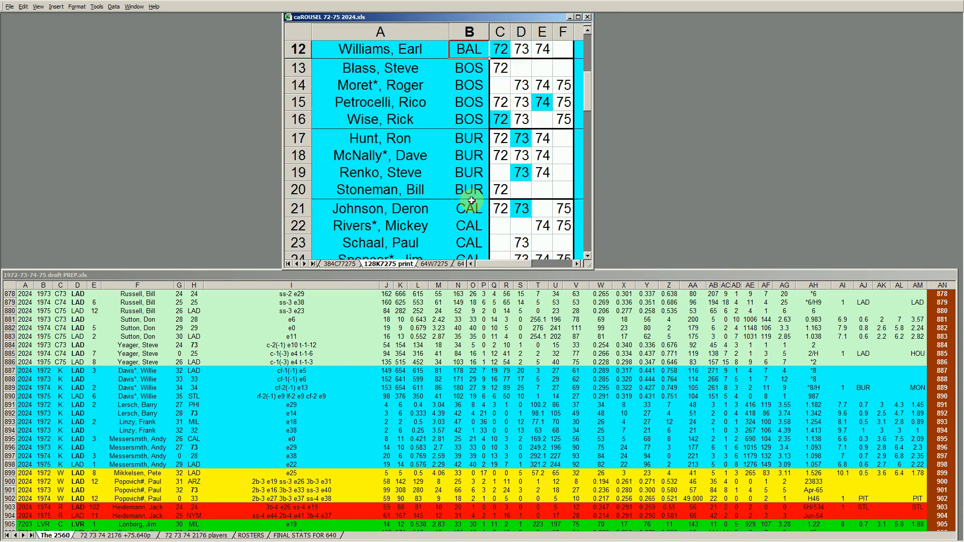
{"action": "key", "text": "Right"}
{"action": "key", "text": "Right"}
{"action": "key", "text": "Right"}
{"action": "key", "text": "Right"}
{"action": "key", "text": "Right"}
{"action": "key", "text": "Right"}
{"action": "key", "text": "Right"}
{"action": "key", "text": "Right"}
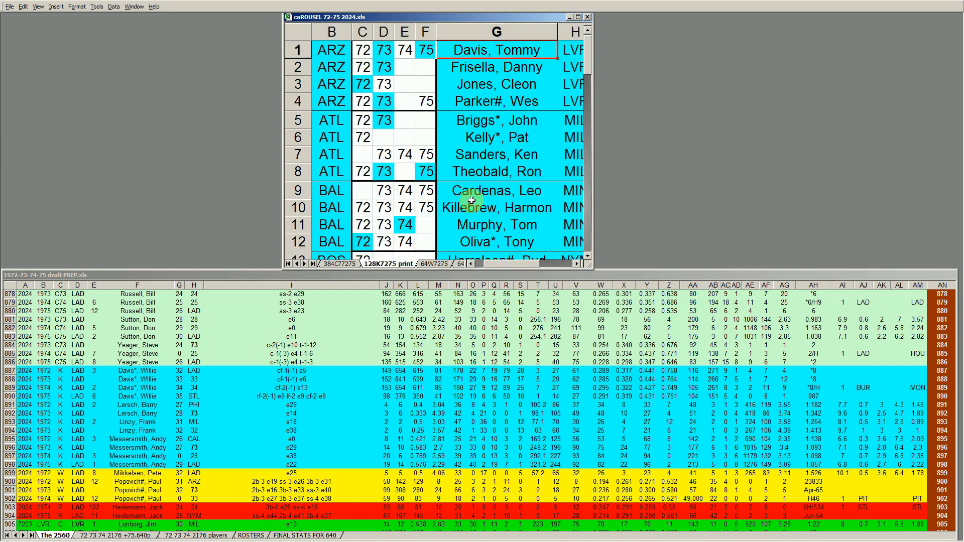
{"action": "key", "text": "Right"}
{"action": "key", "text": "Right"}
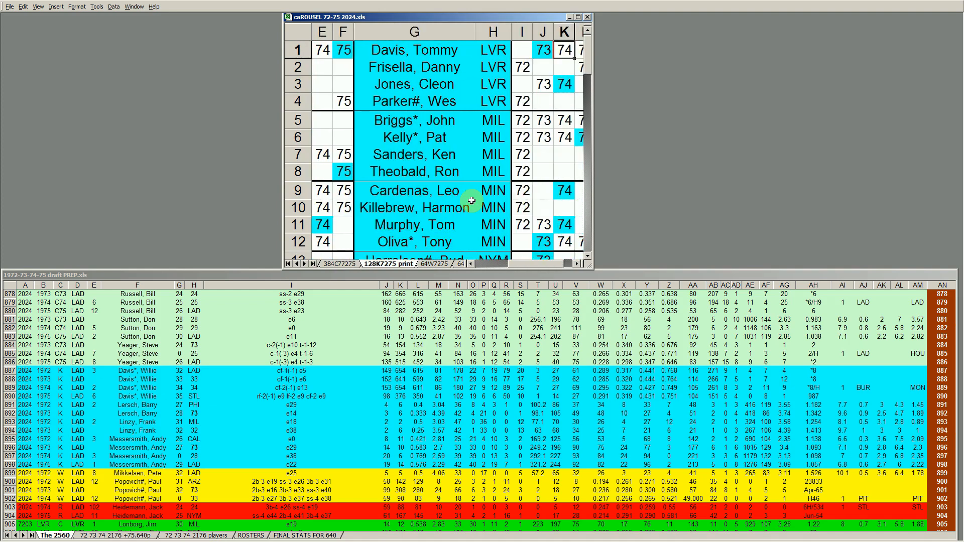
{"action": "key", "text": "Right"}
{"action": "key", "text": "Left"}
{"action": "key", "text": "Left"}
{"action": "key", "text": "Left"}
{"action": "key", "text": "Left"}
{"action": "key", "text": "Left"}
{"action": "key", "text": "Left"}
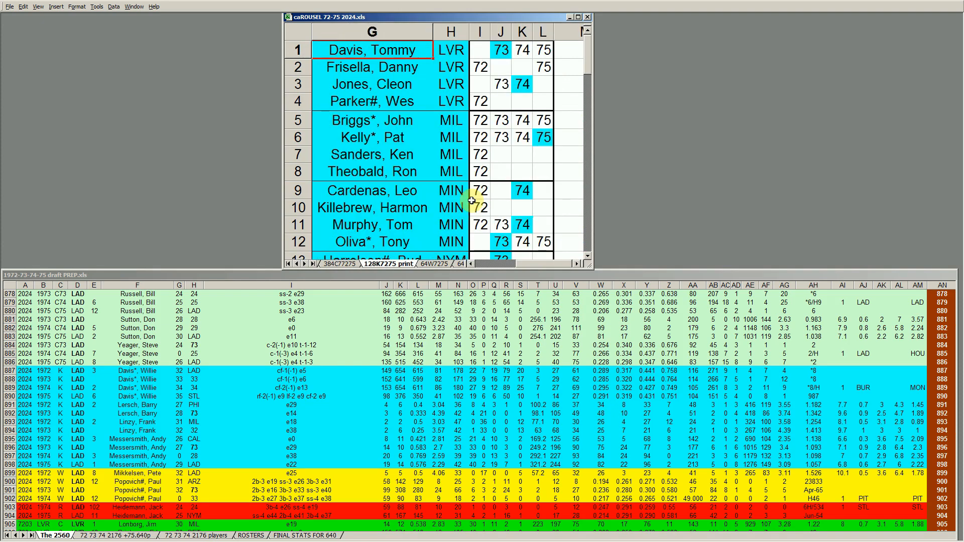
- Find the LVR team's K-coded player rows, 941 to 952, in The 2560 sheet of the draft PREP workbook
{"action": "left_click", "coordinate": [445, 49]}
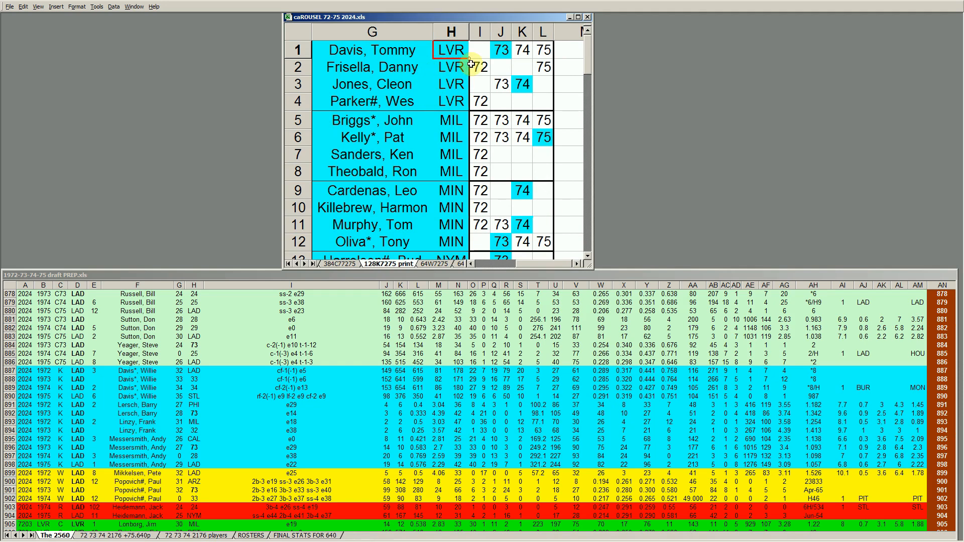
{"action": "left_click", "coordinate": [325, 345]}
{"action": "left_click", "coordinate": [299, 381]}
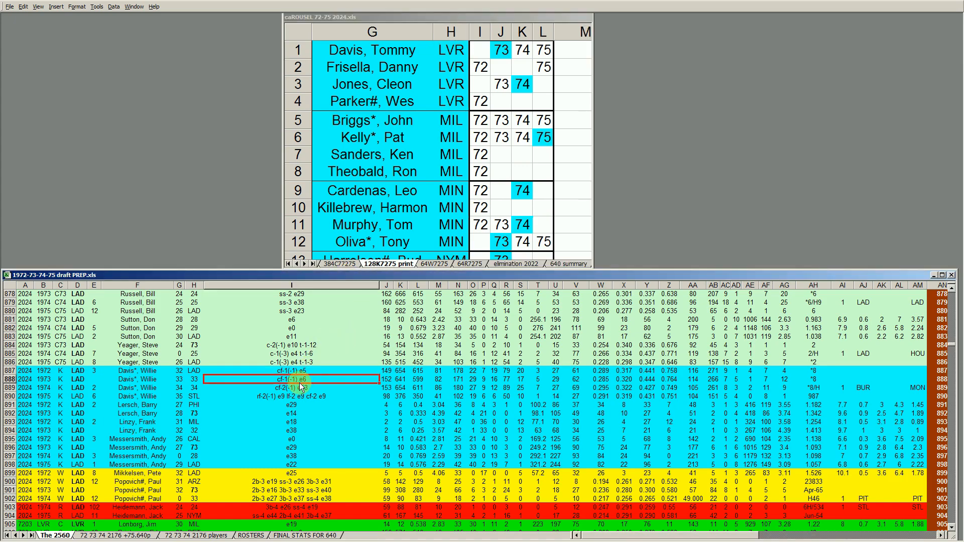
{"action": "key", "text": "Page_Down"}
{"action": "key", "text": "Page_Down"}
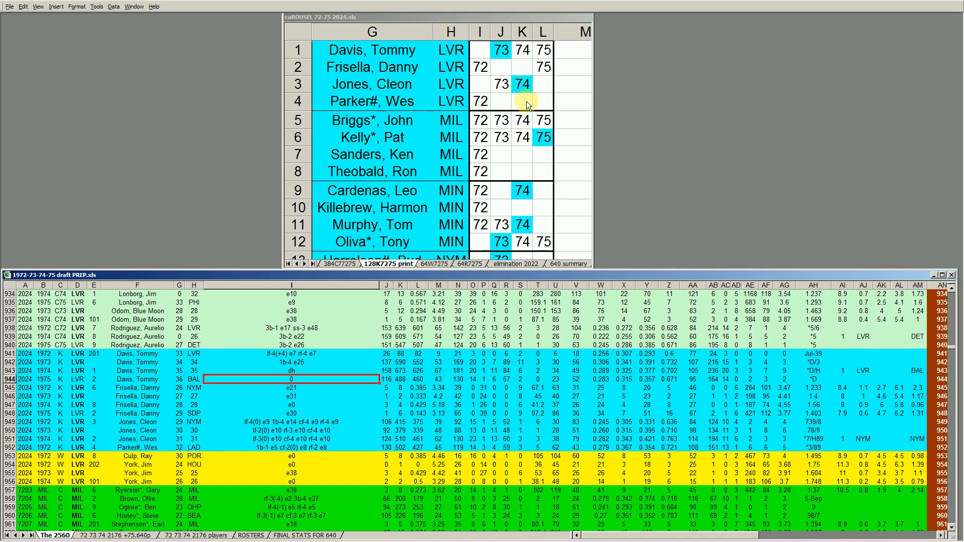
- Review the 72 to 75 season entries of the four LVR players in rows 1 to 4 of the carousel workbook
{"action": "left_click", "coordinate": [481, 105]}
{"action": "left_click_drag", "start_coordinate": [498, 102], "coordinate": [537, 106]}
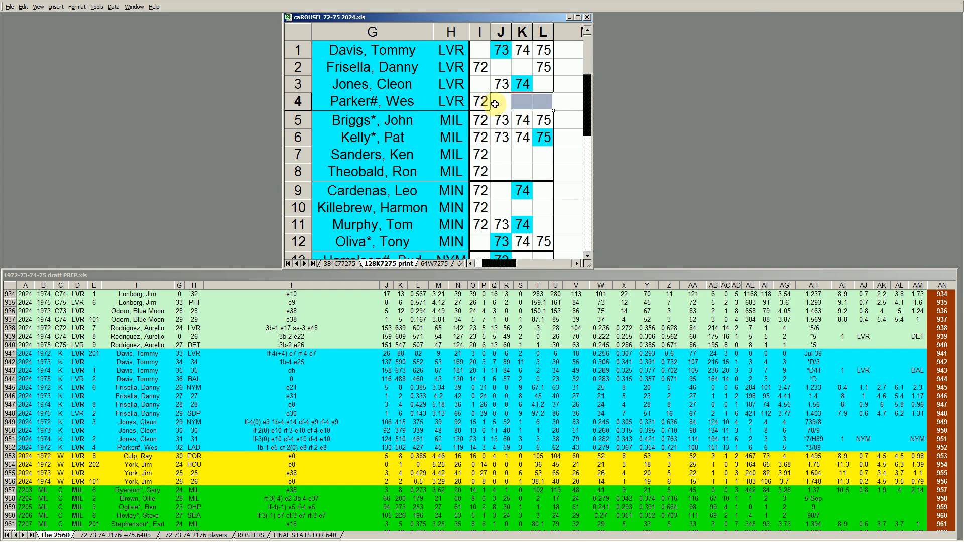
{"action": "left_click", "coordinate": [405, 102]}
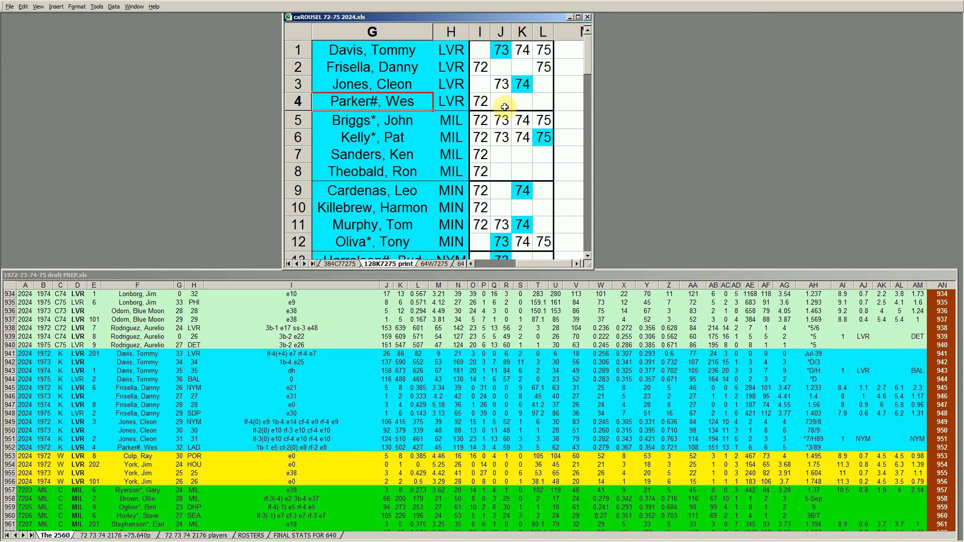
{"action": "left_click_drag", "start_coordinate": [498, 103], "coordinate": [536, 103]}
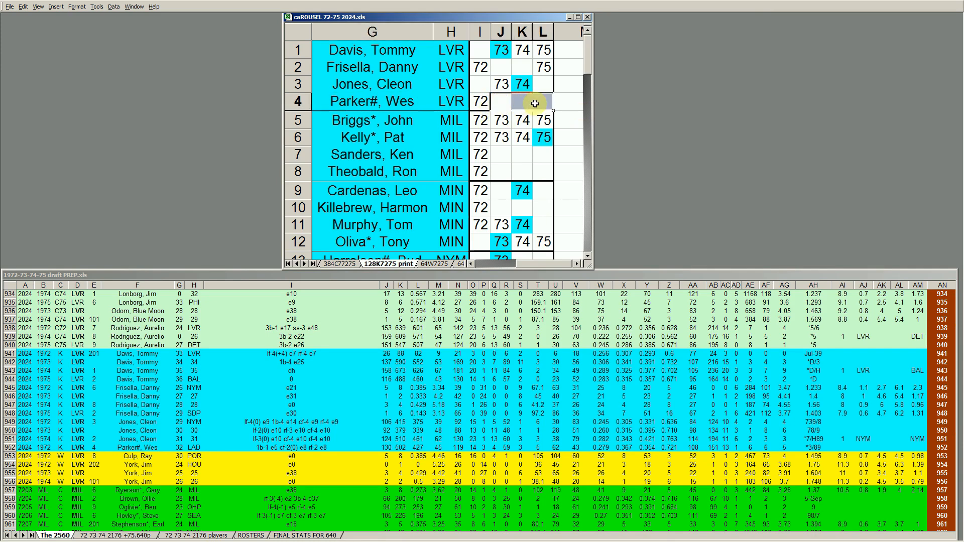
{"action": "left_click", "coordinate": [478, 102]}
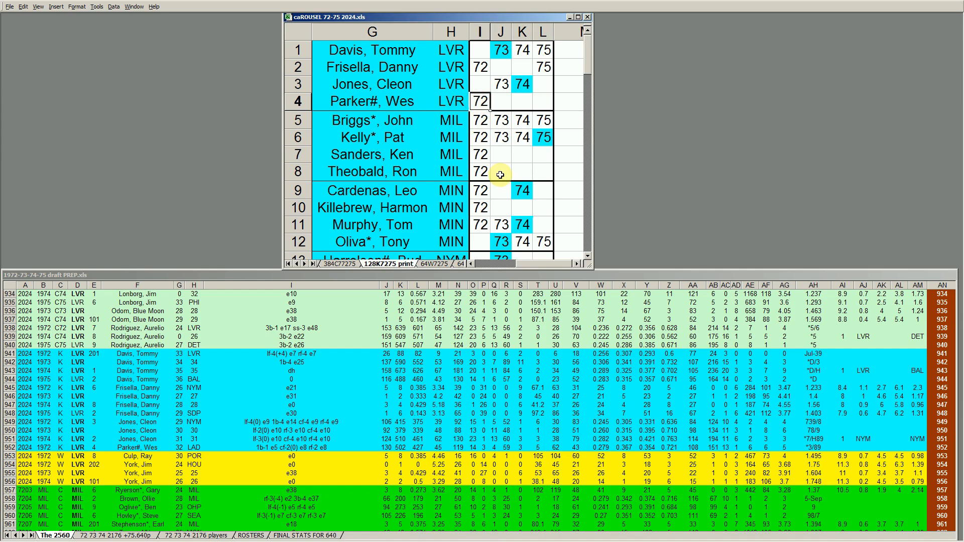
{"action": "left_click", "coordinate": [476, 66]}
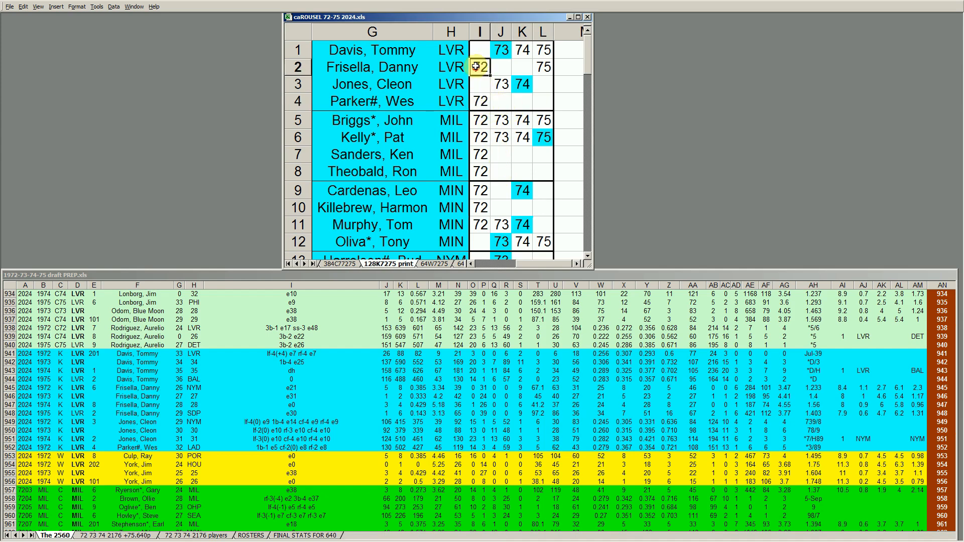
{"action": "left_click", "coordinate": [544, 68]}
{"action": "left_click", "coordinate": [480, 69]}
{"action": "left_click", "coordinate": [544, 67]}
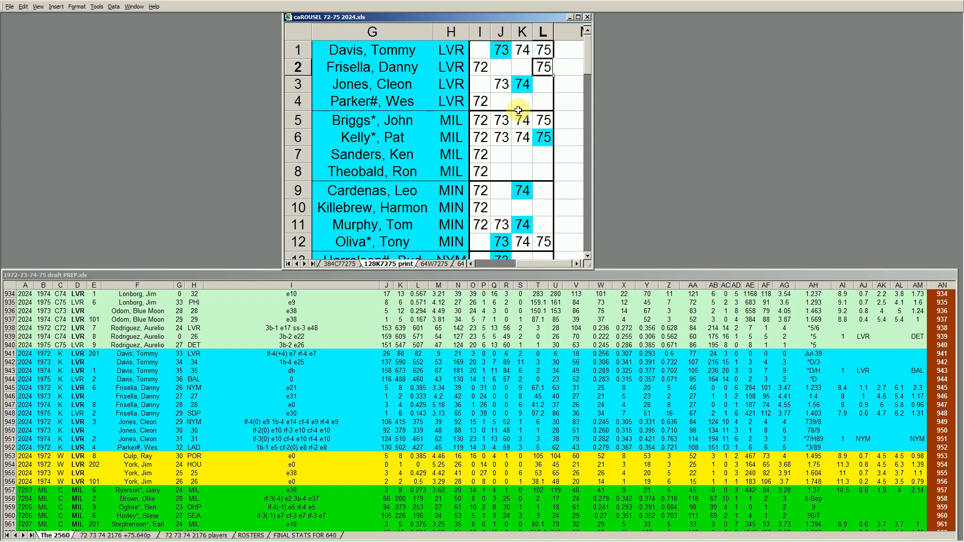
{"action": "left_click", "coordinate": [503, 50]}
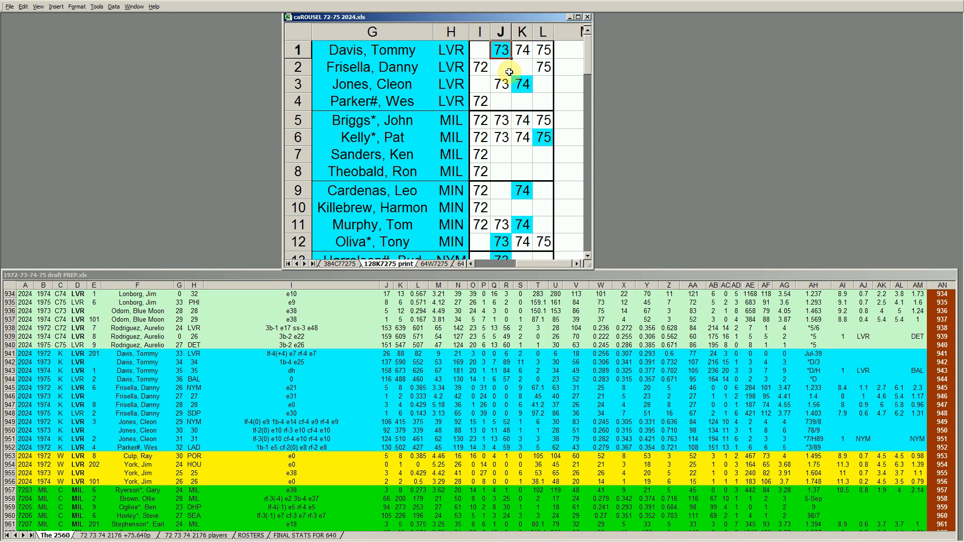
{"action": "left_click", "coordinate": [522, 83]}
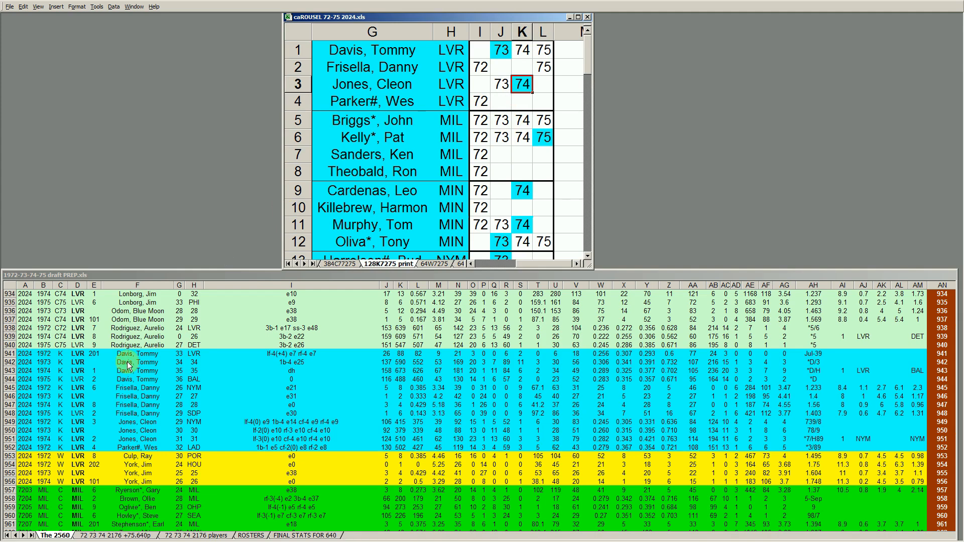
- Compare row 951 of the draft PREP sheet with the carousel's Cleon Jones entry and its 72, 73 and 75 season columns
{"action": "left_click", "coordinate": [9, 439]}
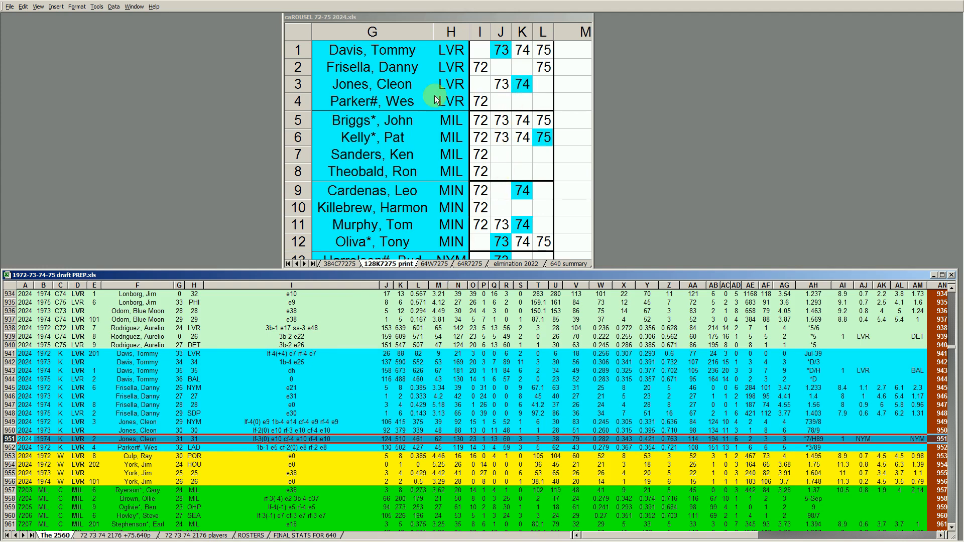
{"action": "left_click", "coordinate": [402, 84]}
{"action": "left_click", "coordinate": [381, 85]}
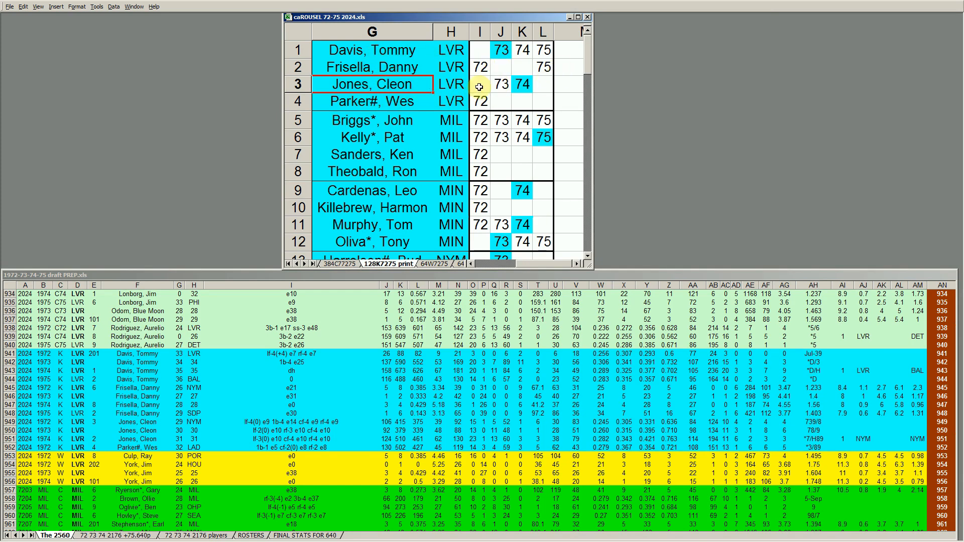
{"action": "left_click_drag", "start_coordinate": [483, 35], "coordinate": [501, 32]}
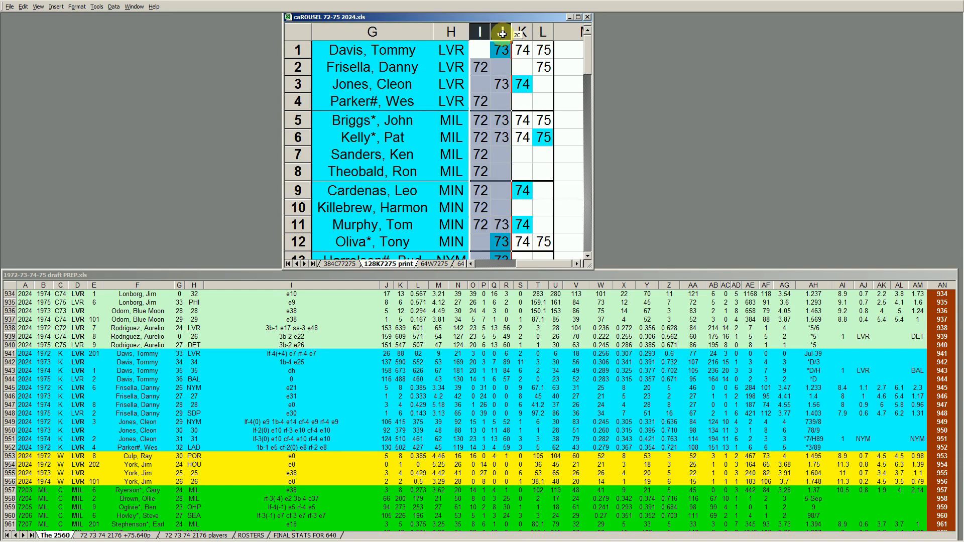
{"action": "left_click", "coordinate": [542, 31]}
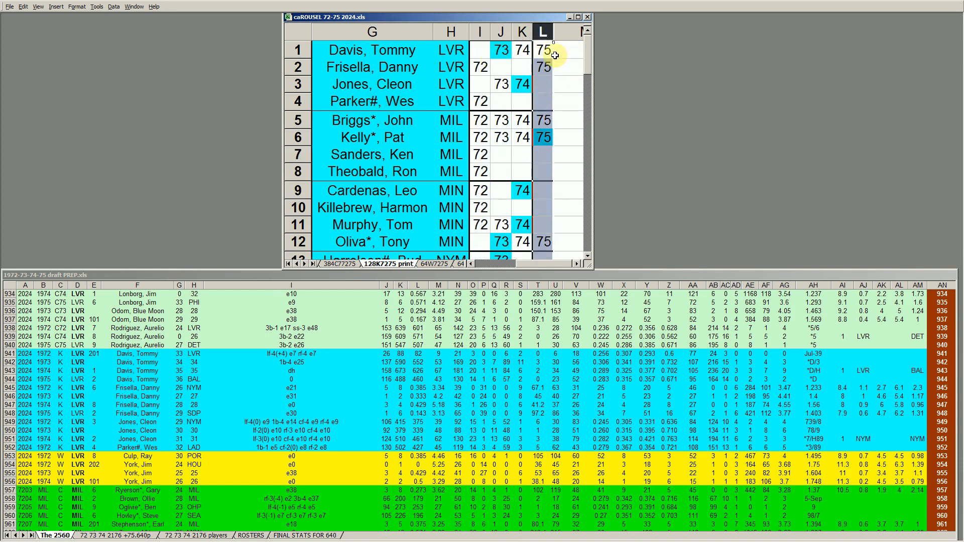
- Review the 72 to 75 season entries of the four MIL players in rows 5 to 8 of the carousel sheet
{"action": "left_click", "coordinate": [381, 120]}
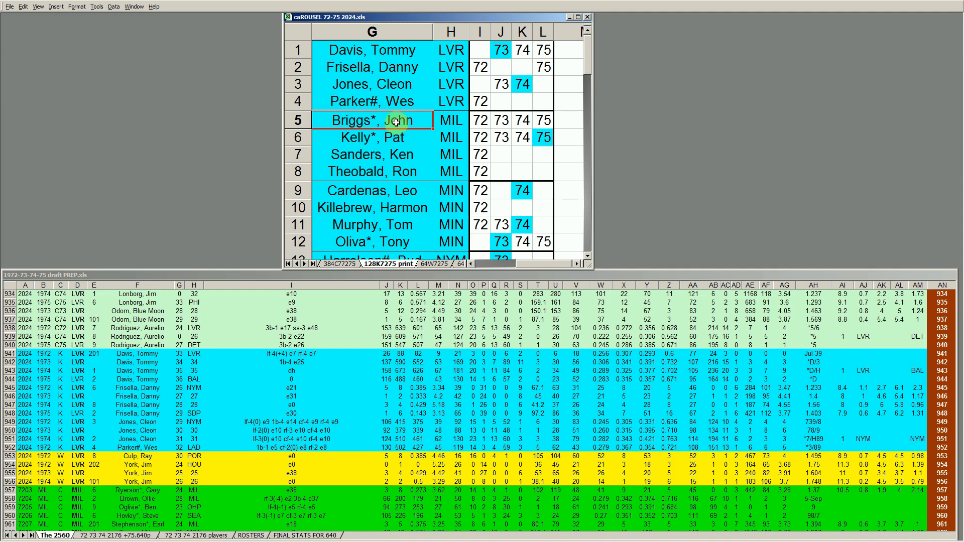
{"action": "left_click", "coordinate": [395, 138]}
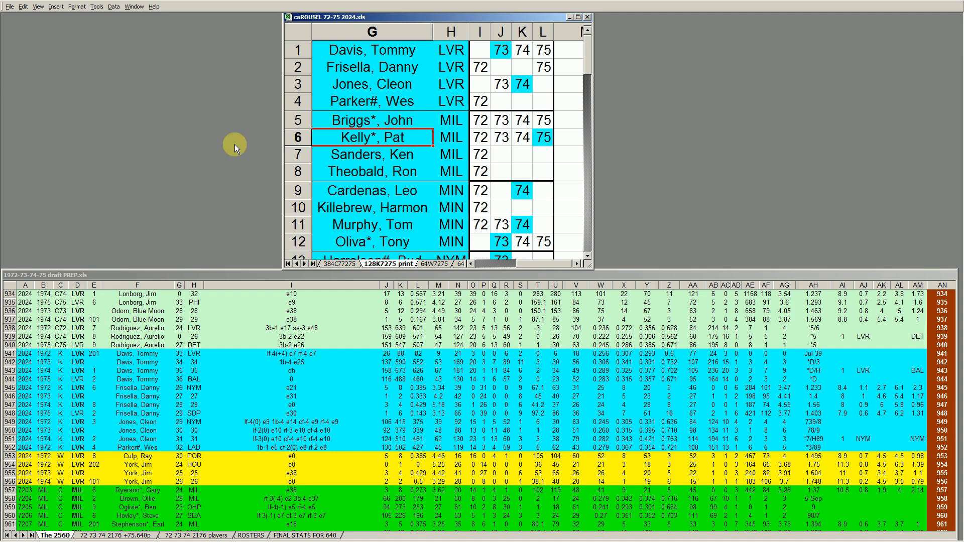
{"action": "left_click", "coordinate": [479, 154]}
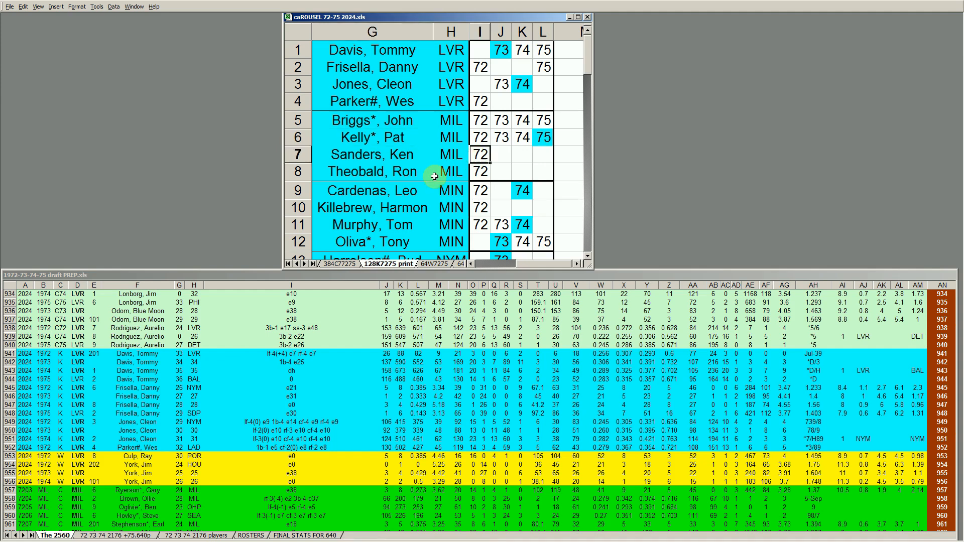
{"action": "left_click", "coordinate": [481, 173]}
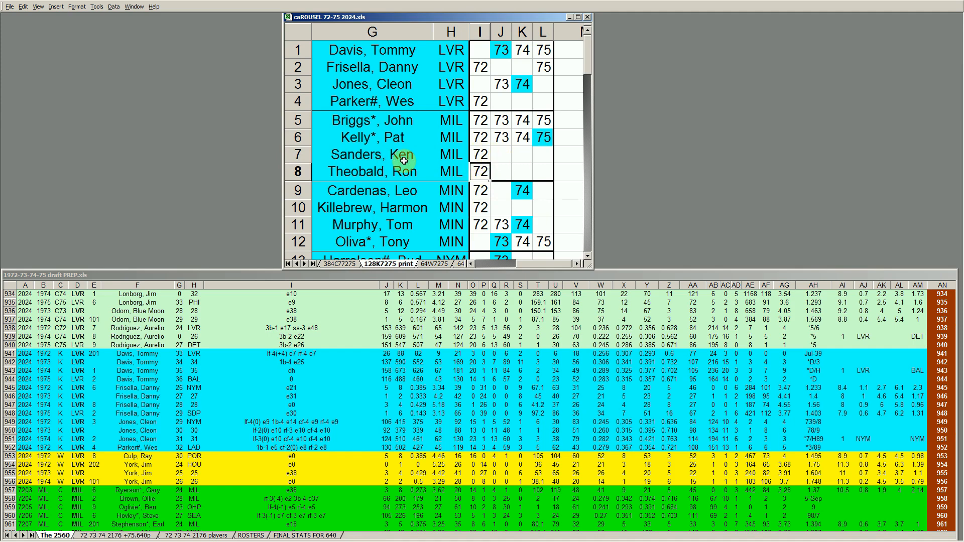
{"action": "left_click", "coordinate": [482, 156]}
{"action": "left_click", "coordinate": [481, 170]}
{"action": "left_click", "coordinate": [484, 156]}
{"action": "left_click", "coordinate": [481, 171]}
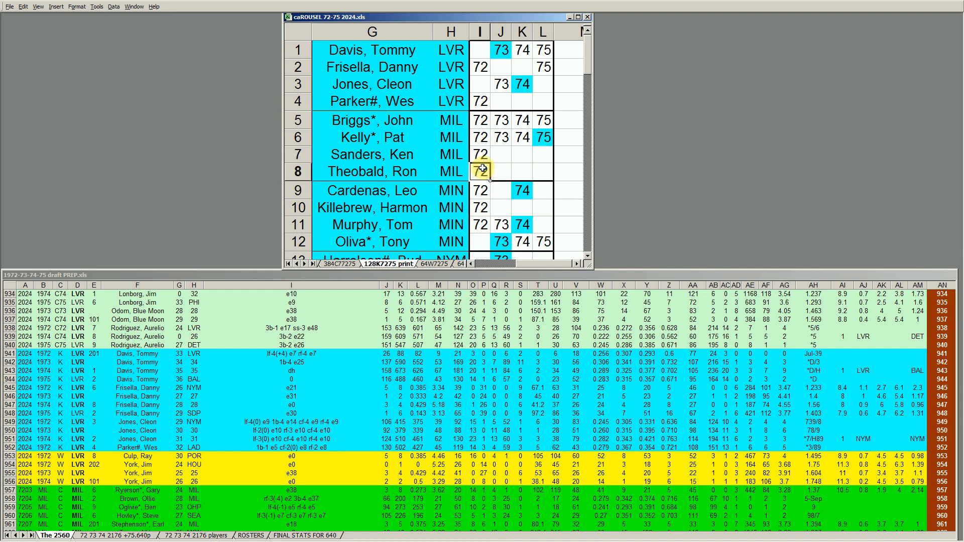
{"action": "left_click_drag", "start_coordinate": [483, 121], "coordinate": [538, 136]}
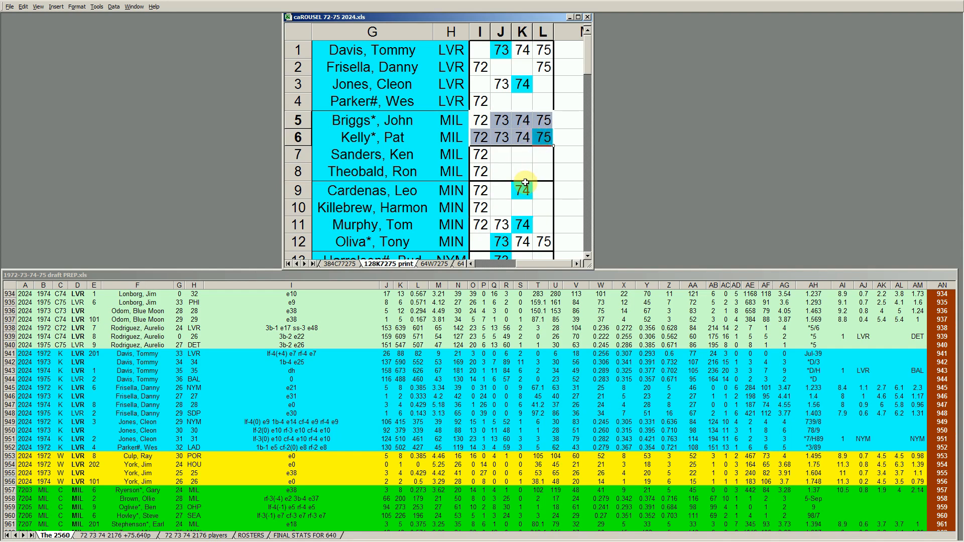
{"action": "left_click", "coordinate": [500, 137]}
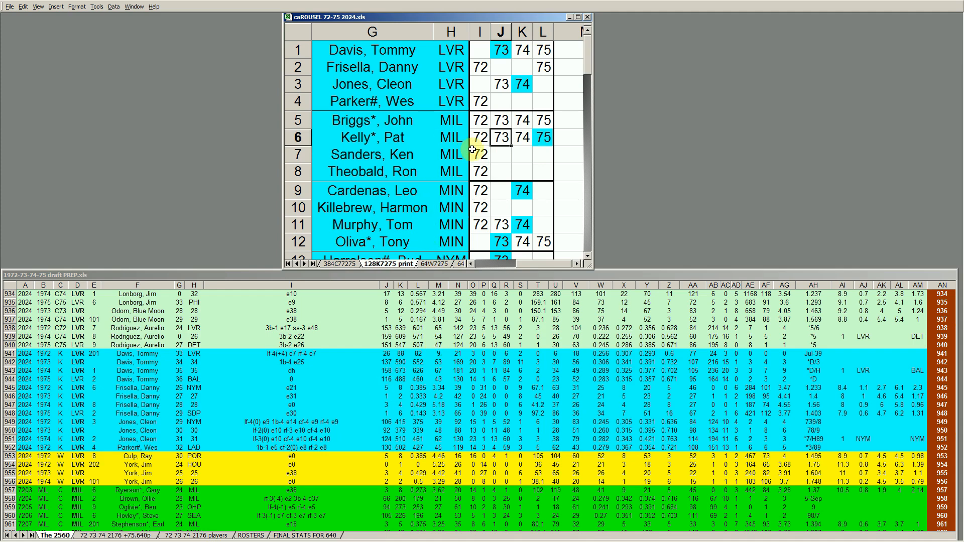
- Check Pat Kelly's 75 entry in the carousel sheet against his 1975 season in row 998 of the draft PREP sheet
{"action": "left_click", "coordinate": [544, 137]}
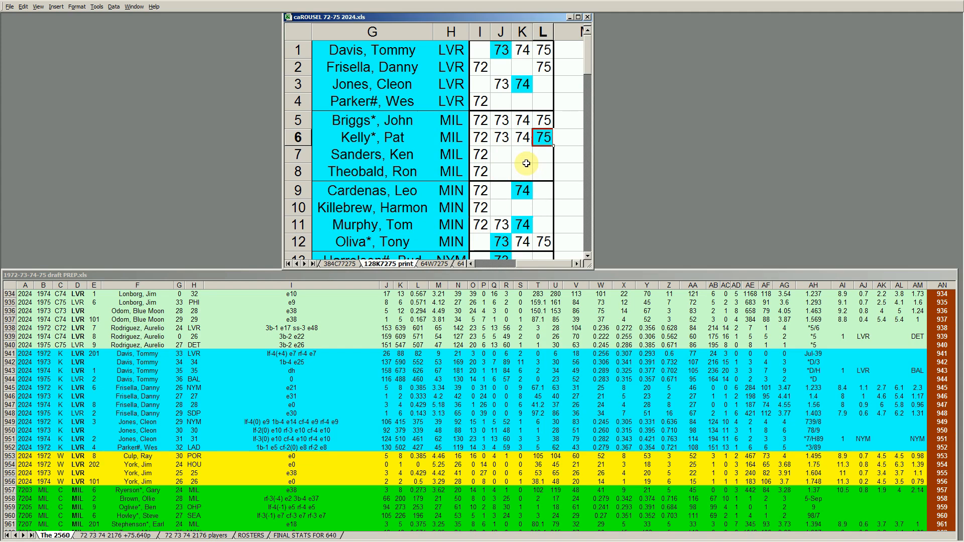
{"action": "left_click", "coordinate": [124, 424]}
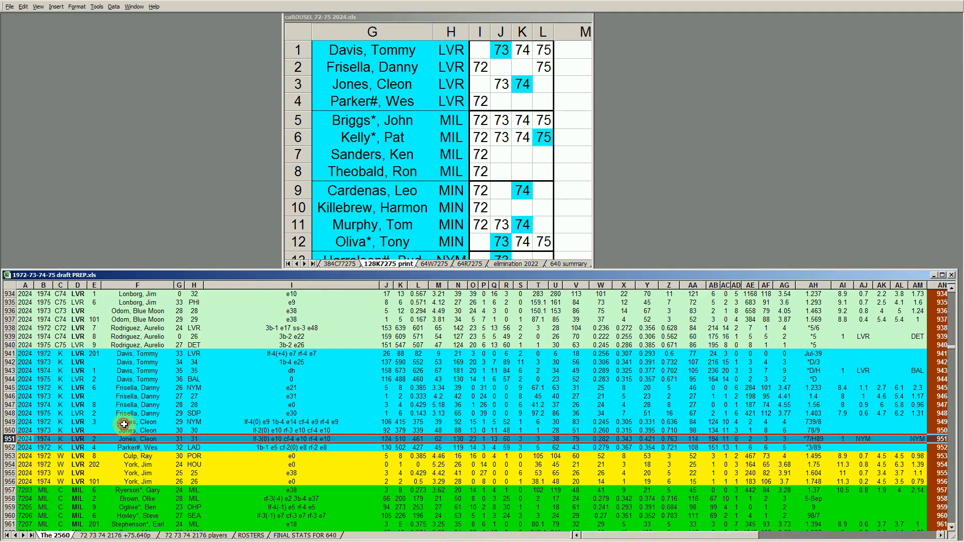
{"action": "left_click", "coordinate": [136, 423]}
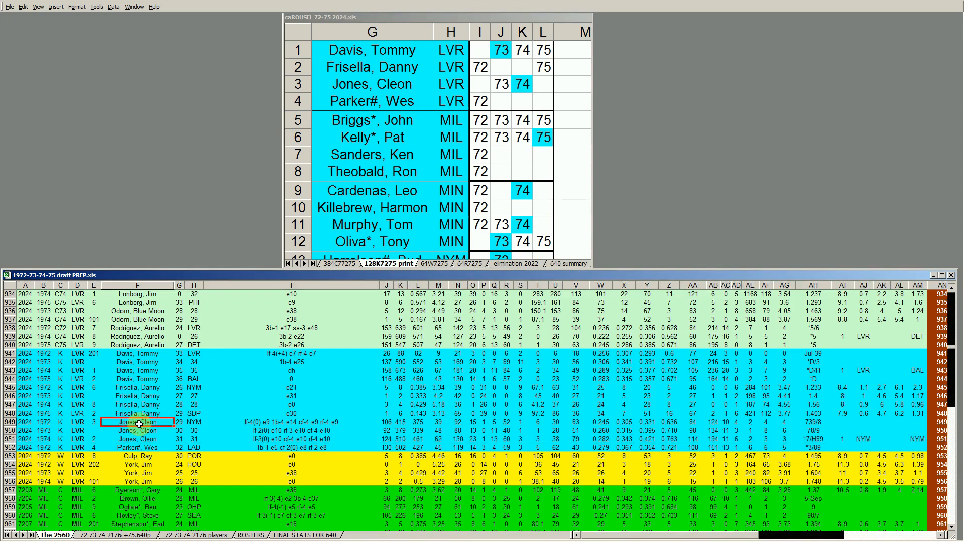
{"action": "key", "text": "Page_Down"}
{"action": "key", "text": "Page_Down"}
{"action": "key", "text": "Page_Down"}
{"action": "key", "text": "Page_Up"}
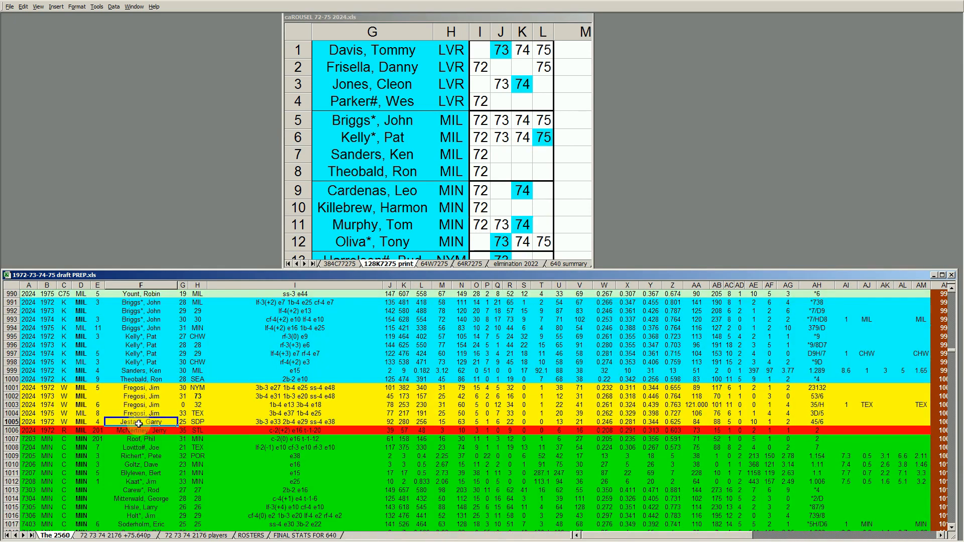
{"action": "left_click", "coordinate": [12, 361]}
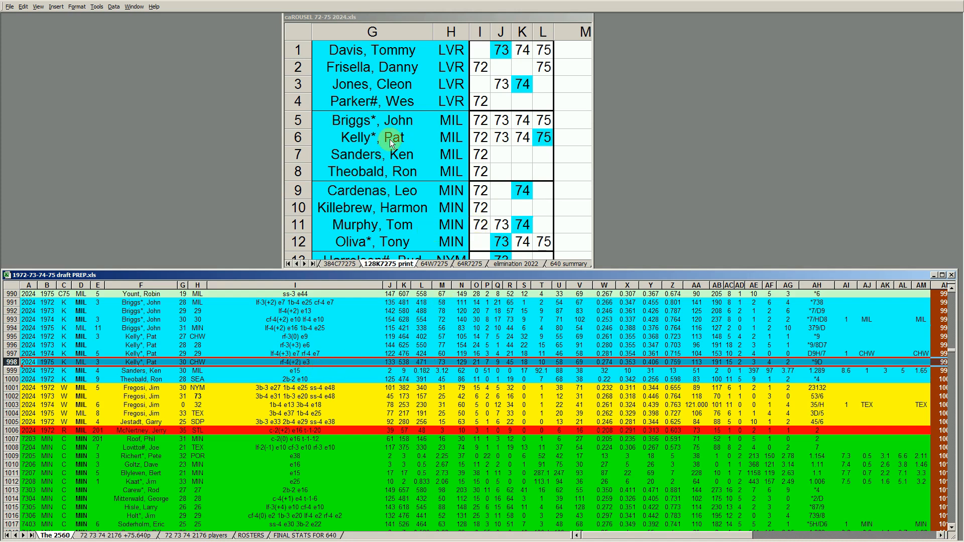
- Compare the carousel entries of MIL players John Briggs and Pat Kelly in rows 5 and 6
{"action": "left_click", "coordinate": [402, 123]}
{"action": "left_click", "coordinate": [402, 123]}
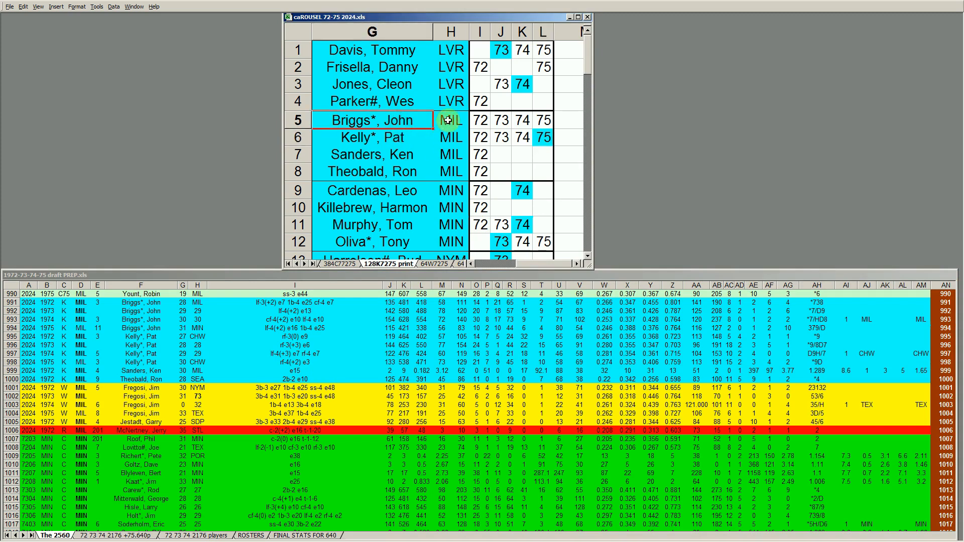
{"action": "left_click", "coordinate": [400, 136]}
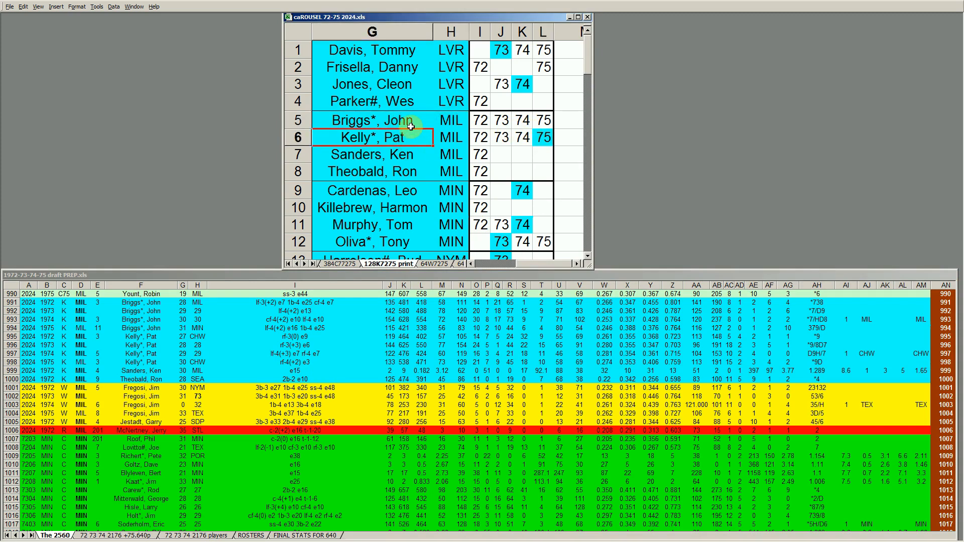
{"action": "left_click", "coordinate": [412, 126]}
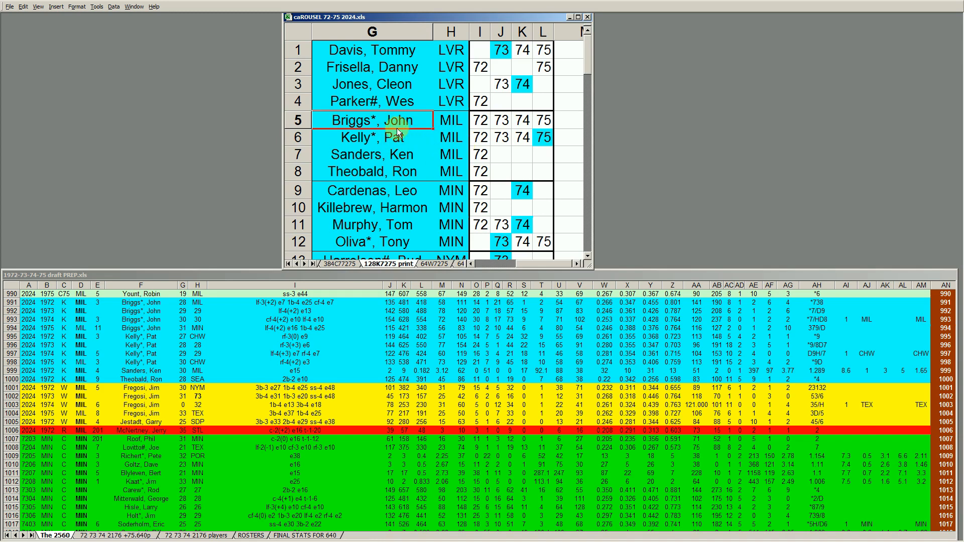
{"action": "left_click", "coordinate": [390, 141]}
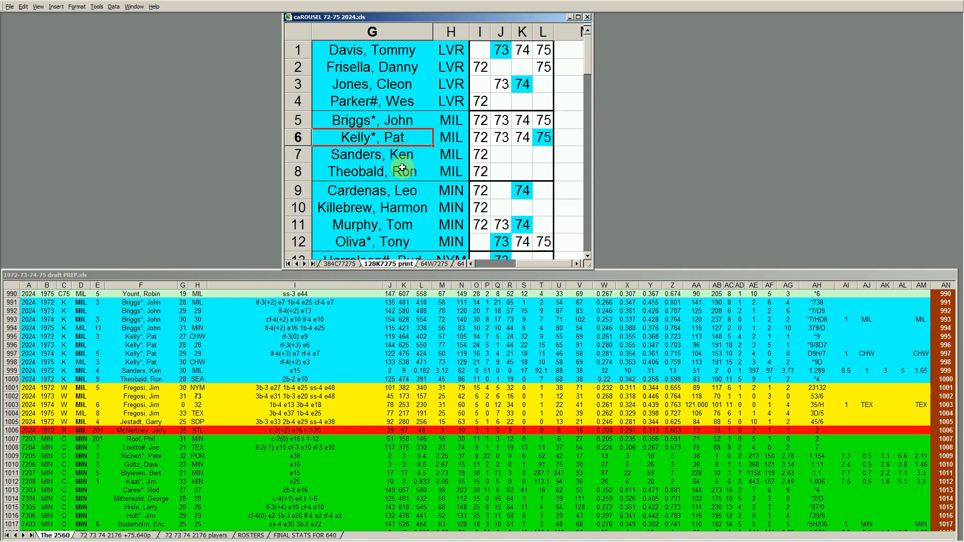
- Look back through the MIL team's rows in the draft PREP sheet, from row 998 up to row 956
{"action": "left_click", "coordinate": [155, 376]}
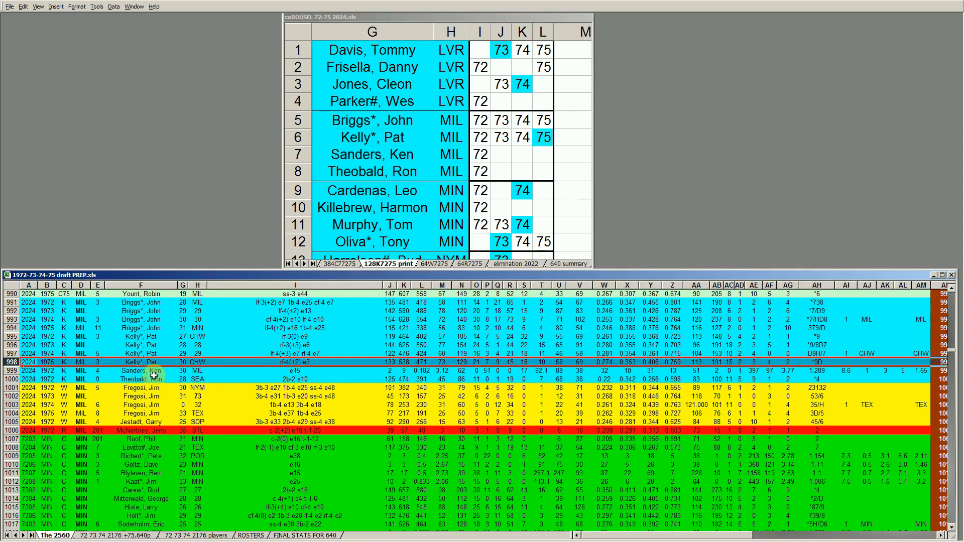
{"action": "key", "text": "Up"}
{"action": "key", "text": "Up"}
{"action": "key", "text": "Up"}
{"action": "key", "text": "Up"}
{"action": "key", "text": "Up"}
{"action": "key", "text": "Up"}
{"action": "key", "text": "Up"}
{"action": "key", "text": "Up"}
{"action": "key", "text": "Up"}
{"action": "key", "text": "Up"}
{"action": "key", "text": "Up"}
{"action": "key", "text": "Up"}
{"action": "key", "text": "Up"}
{"action": "key", "text": "Up"}
{"action": "key", "text": "Up"}
{"action": "key", "text": "Up"}
{"action": "key", "text": "Up"}
{"action": "key", "text": "Up"}
{"action": "key", "text": "Up"}
{"action": "key", "text": "Up"}
{"action": "key", "text": "Up"}
{"action": "key", "text": "Up"}
{"action": "key", "text": "Up"}
{"action": "key", "text": "Up"}
{"action": "key", "text": "Up"}
{"action": "key", "text": "Up"}
{"action": "key", "text": "Up"}
{"action": "key", "text": "Up"}
{"action": "key", "text": "Up"}
{"action": "key", "text": "Up"}
{"action": "key", "text": "Up"}
{"action": "key", "text": "Up"}
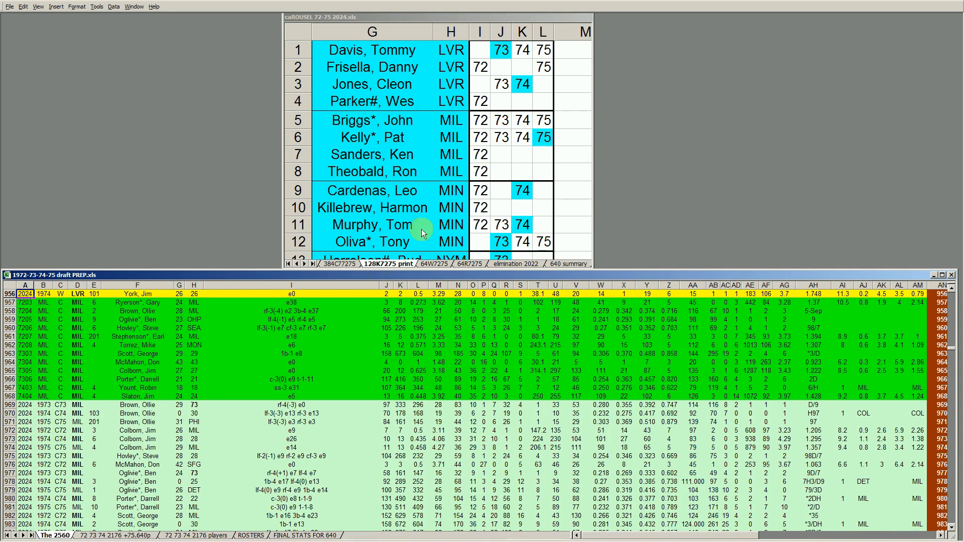
- Review the 72 to 75 season entries of the four MIN players in rows 9 to 12 of the carousel sheet
{"action": "left_click", "coordinate": [378, 140]}
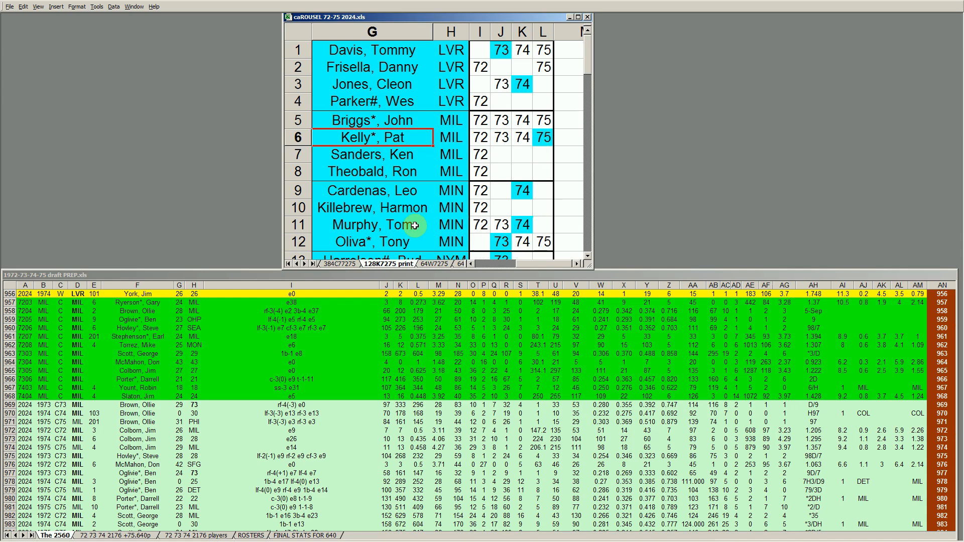
{"action": "left_click", "coordinate": [383, 190]}
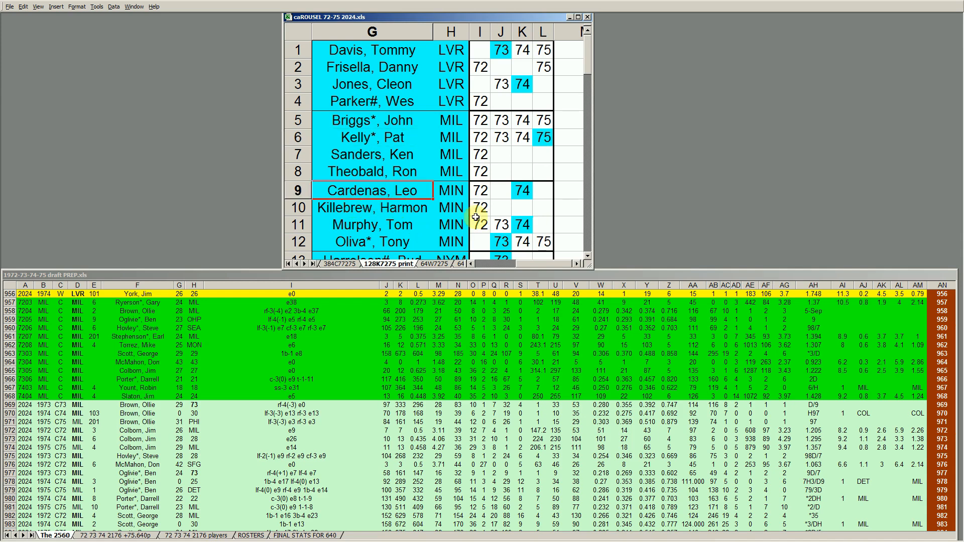
{"action": "left_click", "coordinate": [378, 209]}
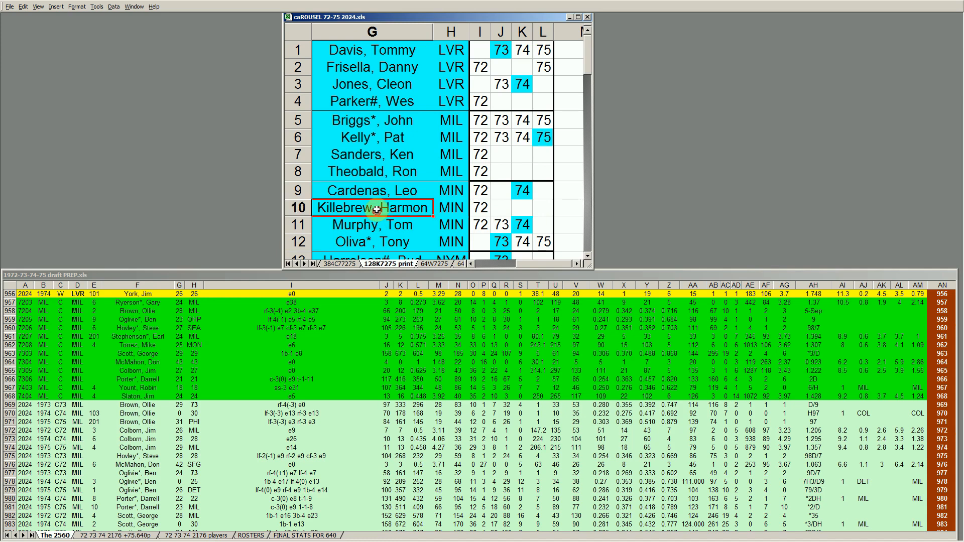
{"action": "left_click", "coordinate": [388, 243]}
{"action": "left_click", "coordinate": [391, 208]}
{"action": "left_click", "coordinate": [479, 208]}
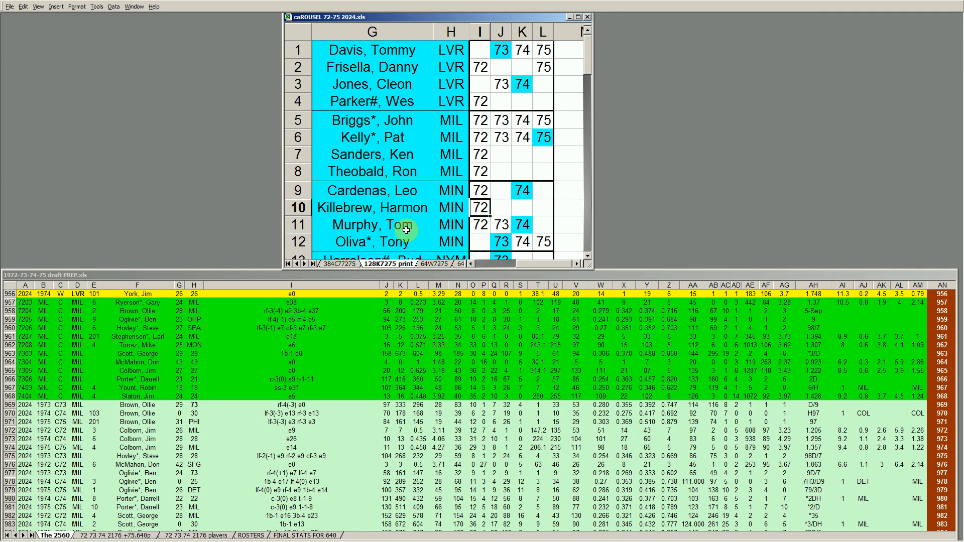
{"action": "left_click", "coordinate": [500, 244]}
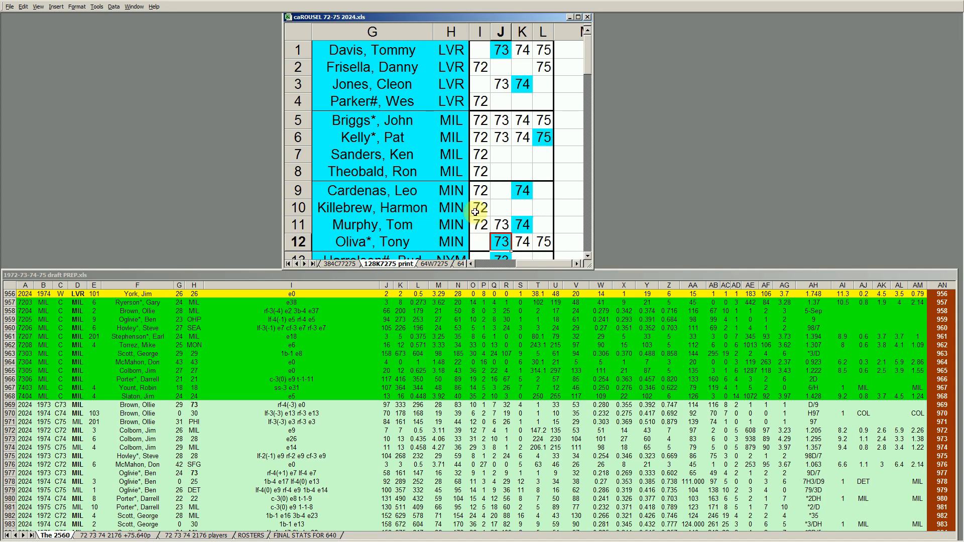
{"action": "left_click", "coordinate": [478, 208]}
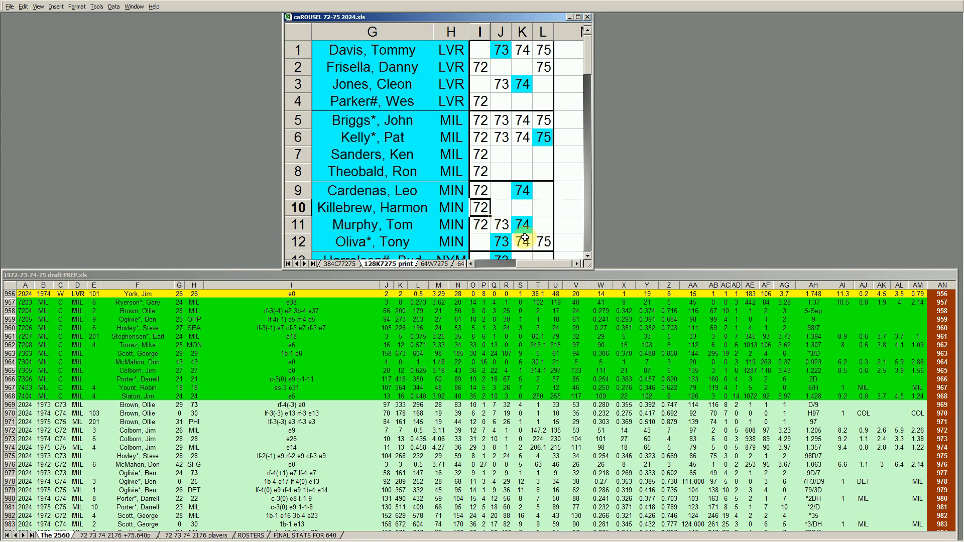
{"action": "left_click", "coordinate": [521, 192]}
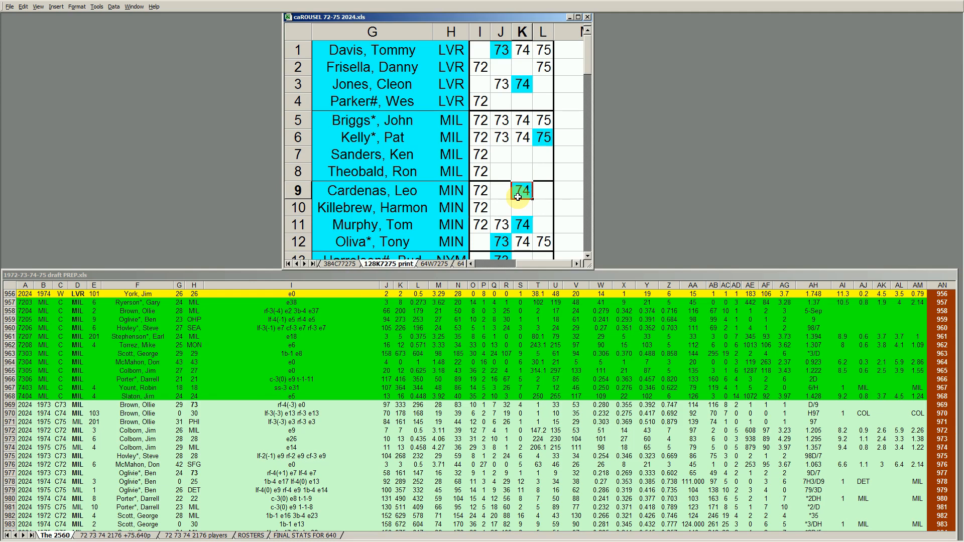
{"action": "left_click", "coordinate": [481, 194]}
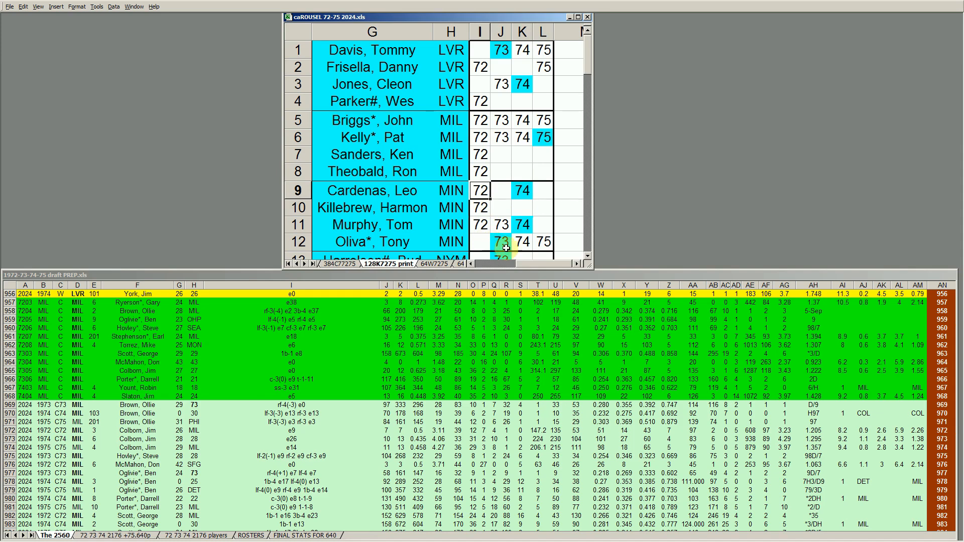
{"action": "left_click", "coordinate": [524, 225]}
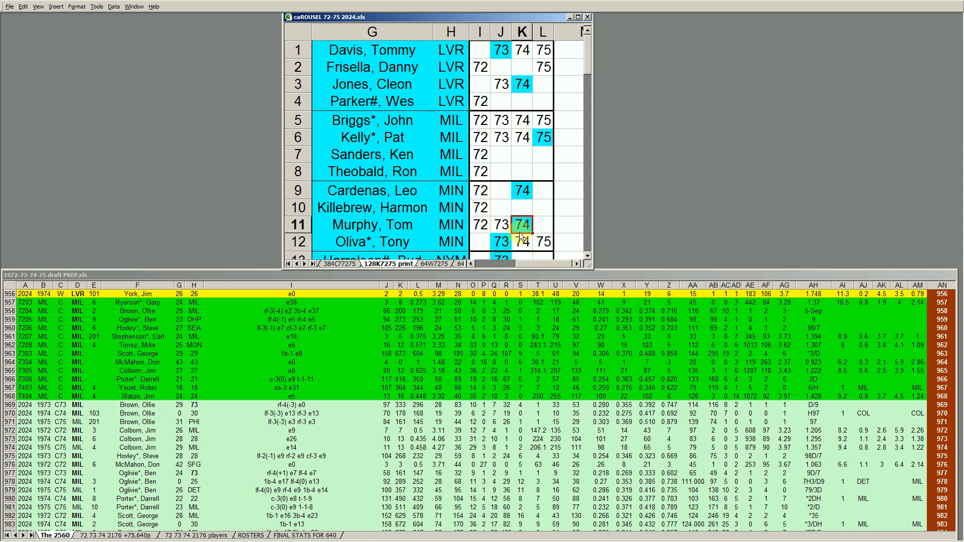
- Find the MIN team's K-coded rows in the draft PREP sheet and select Leo Cardenas's rows 1048 to 1051
{"action": "left_click", "coordinate": [71, 465]}
{"action": "left_click", "coordinate": [75, 464]}
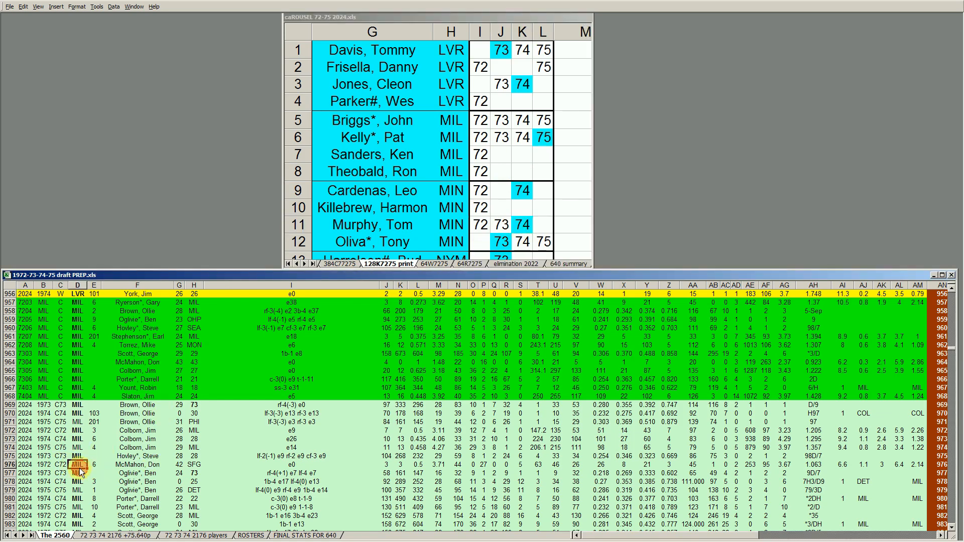
{"action": "key", "text": "Page_Down"}
{"action": "key", "text": "Page_Down"}
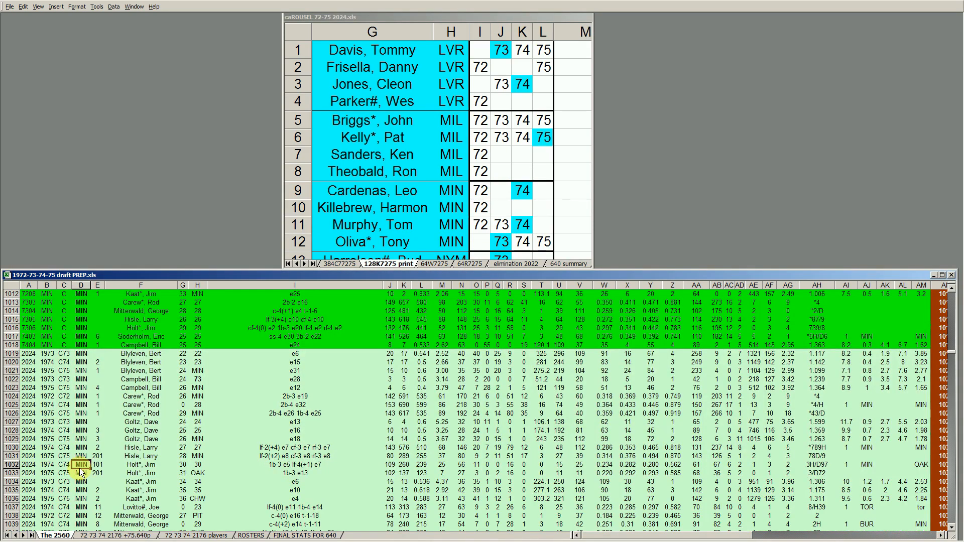
{"action": "key", "text": "Page_Down"}
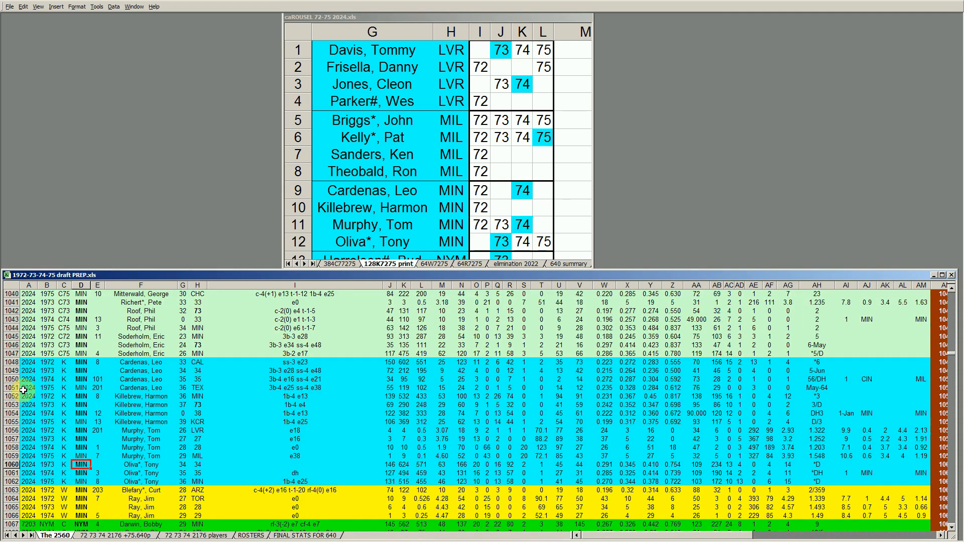
{"action": "left_click_drag", "start_coordinate": [11, 362], "coordinate": [8, 385]}
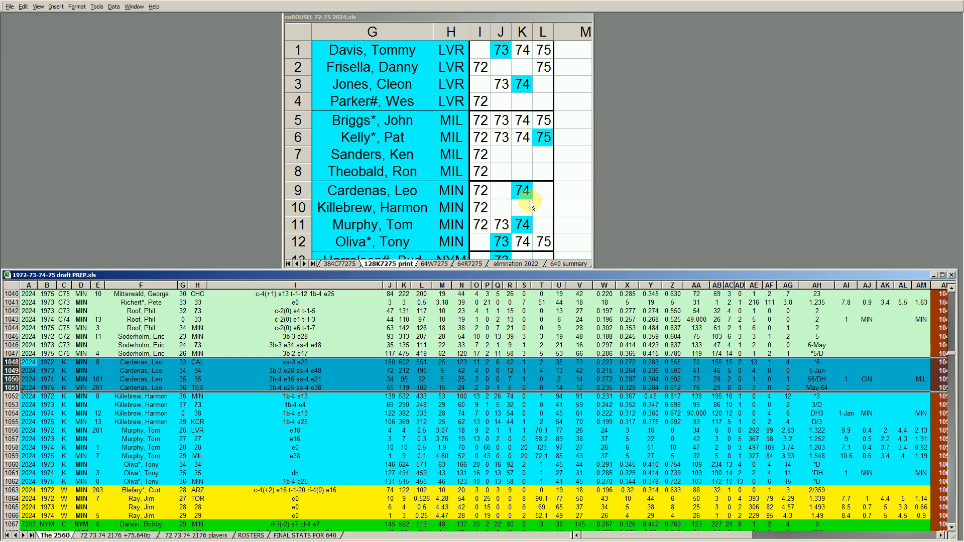
- Compare Tom Murphy's row 1058 in the draft PREP sheet with his carousel 72, 73 and 74 entries, and check Harmon Killebrew's 72 entry
{"action": "left_click", "coordinate": [47, 456]}
{"action": "left_click", "coordinate": [16, 449]}
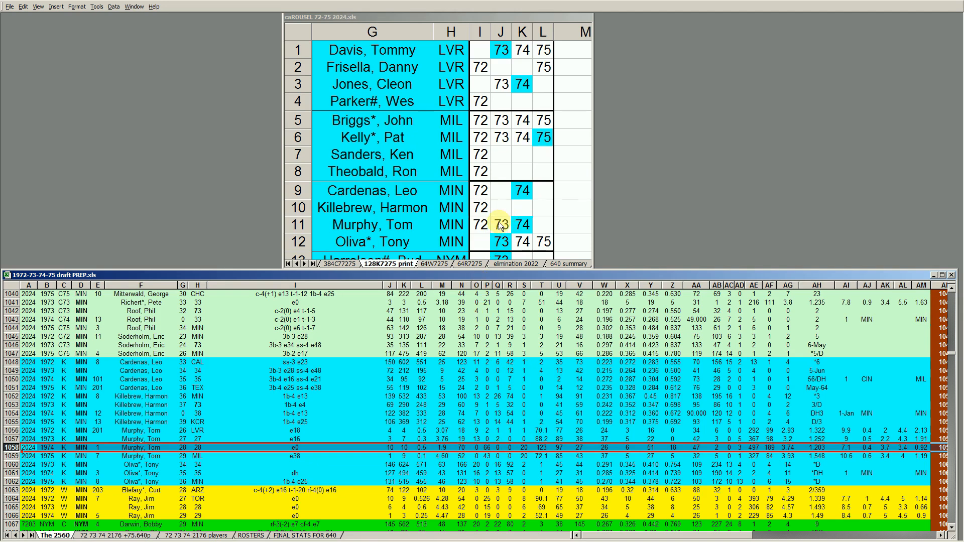
{"action": "left_click", "coordinate": [480, 223]}
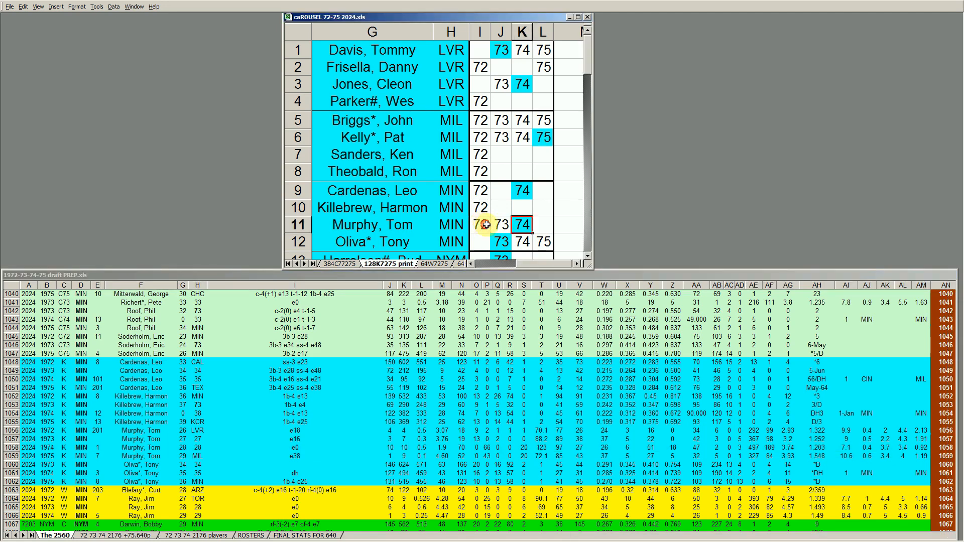
{"action": "left_click", "coordinate": [500, 229]}
{"action": "left_click", "coordinate": [480, 227]}
{"action": "left_click", "coordinate": [501, 228]}
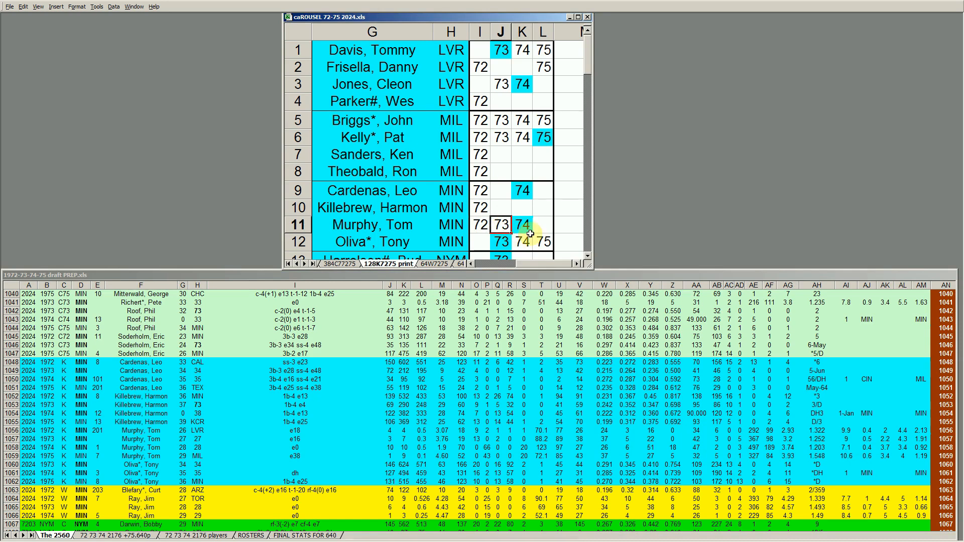
{"action": "left_click", "coordinate": [523, 226]}
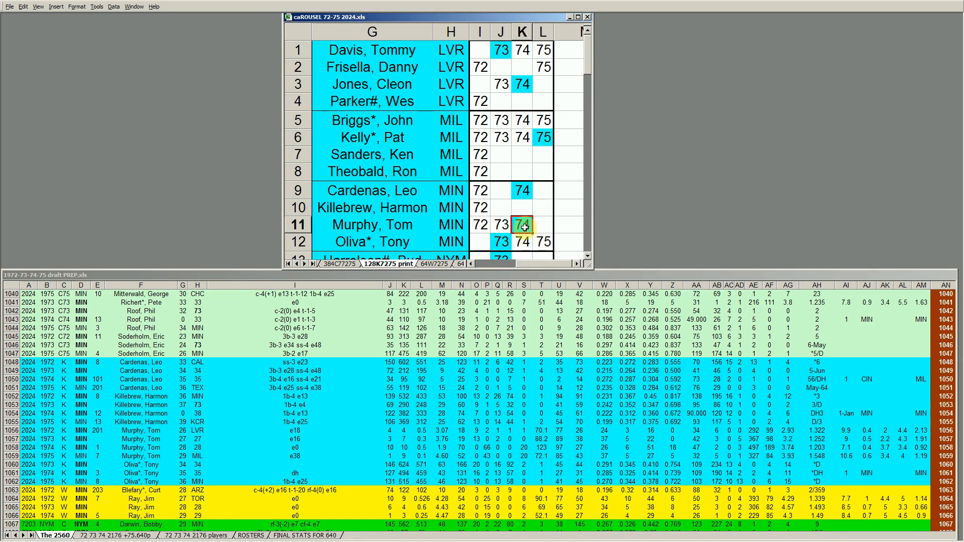
{"action": "left_click", "coordinate": [478, 229]}
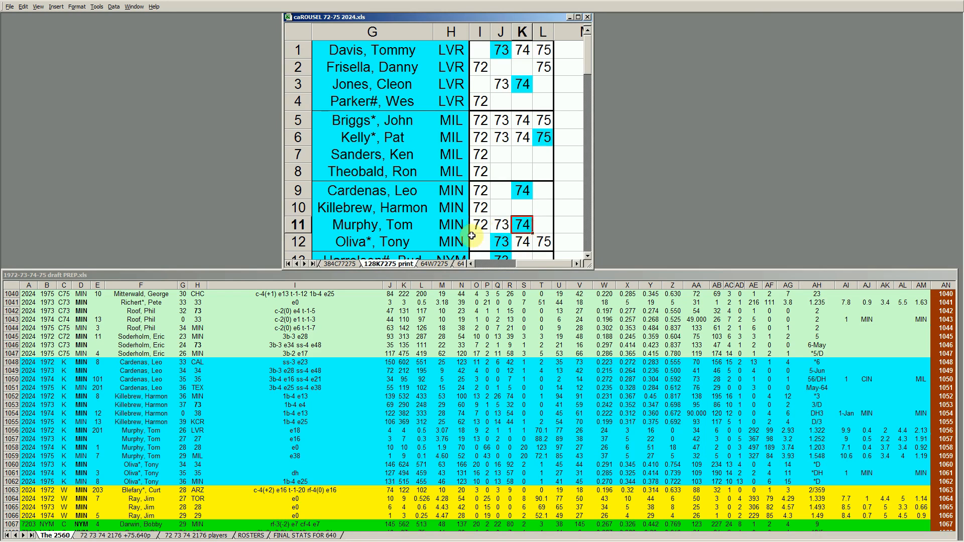
{"action": "left_click", "coordinate": [503, 226]}
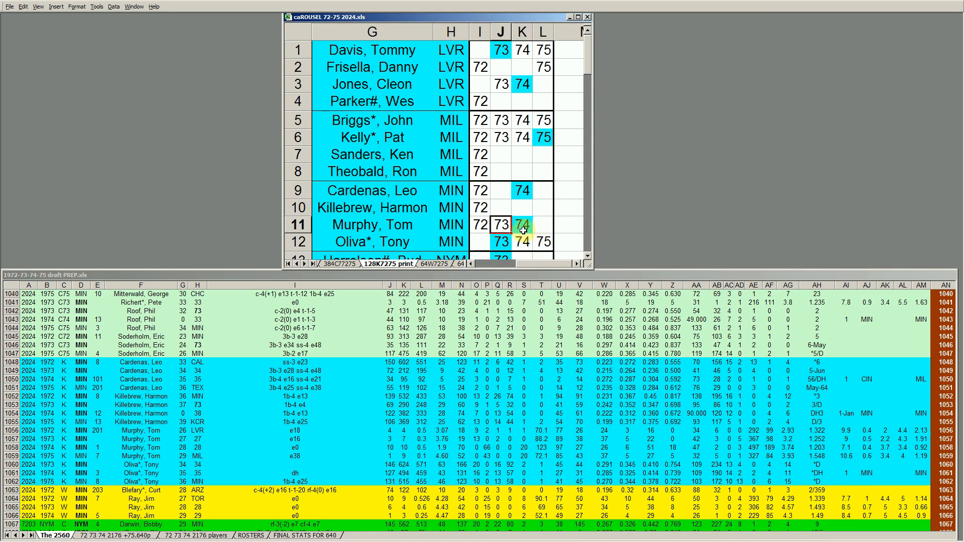
{"action": "left_click", "coordinate": [481, 208]}
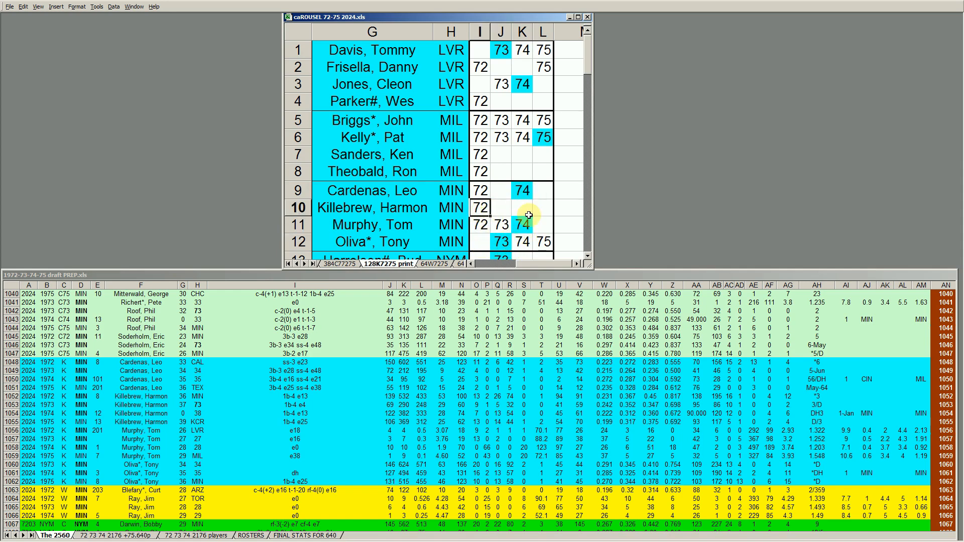
- Move on from Tom Murphy to the four NYM players in rows 13 to 16 of the carousel sheet
{"action": "left_click", "coordinate": [400, 222]}
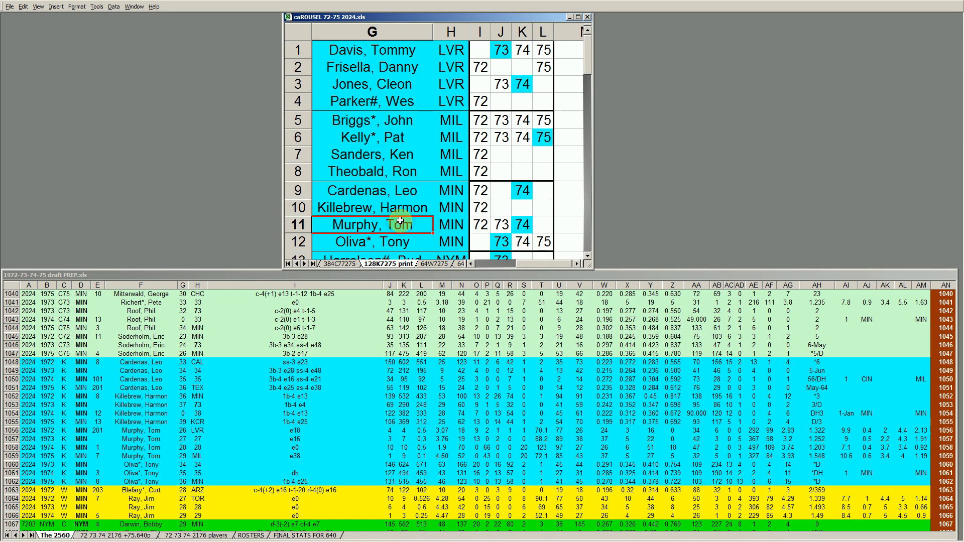
{"action": "key", "text": "Down"}
{"action": "key", "text": "Down"}
{"action": "key", "text": "Down"}
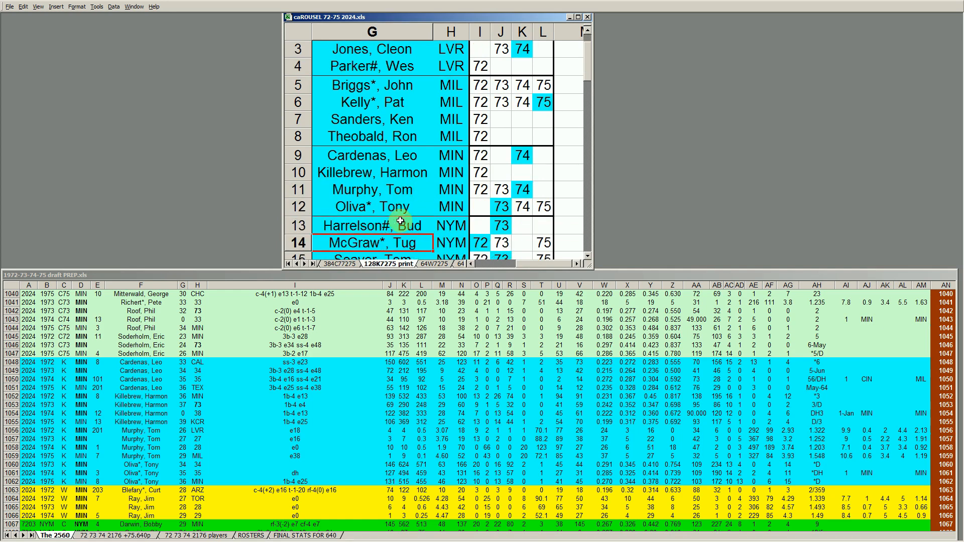
{"action": "key", "text": "Down"}
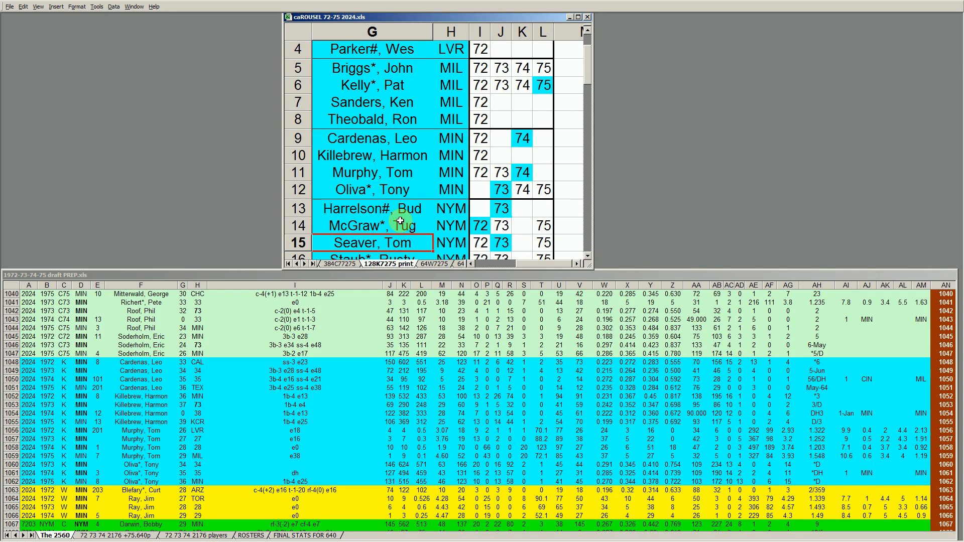
{"action": "key", "text": "Down"}
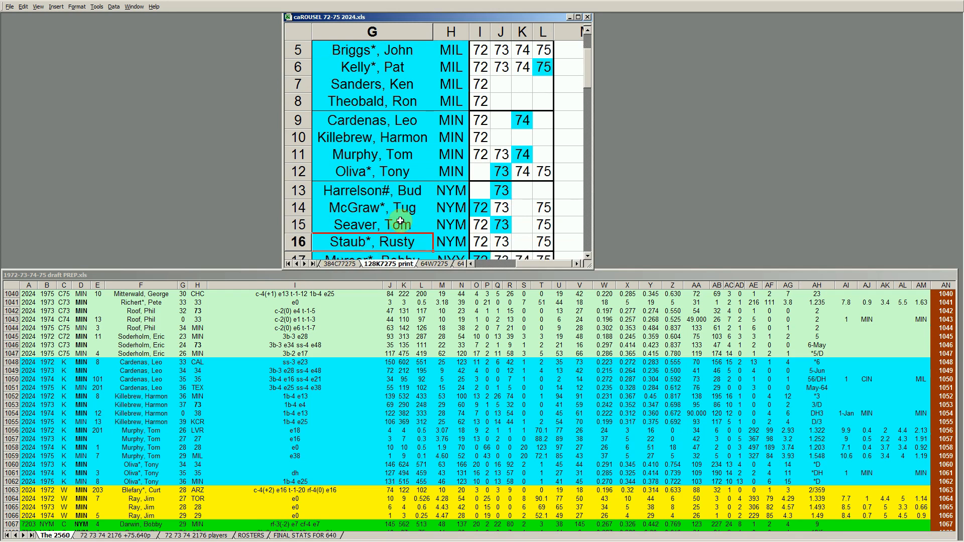
- Find the NYM team's K-coded rows 1107 to 1122 in the draft PREP sheet
{"action": "left_click", "coordinate": [222, 399]}
{"action": "left_click", "coordinate": [182, 404]}
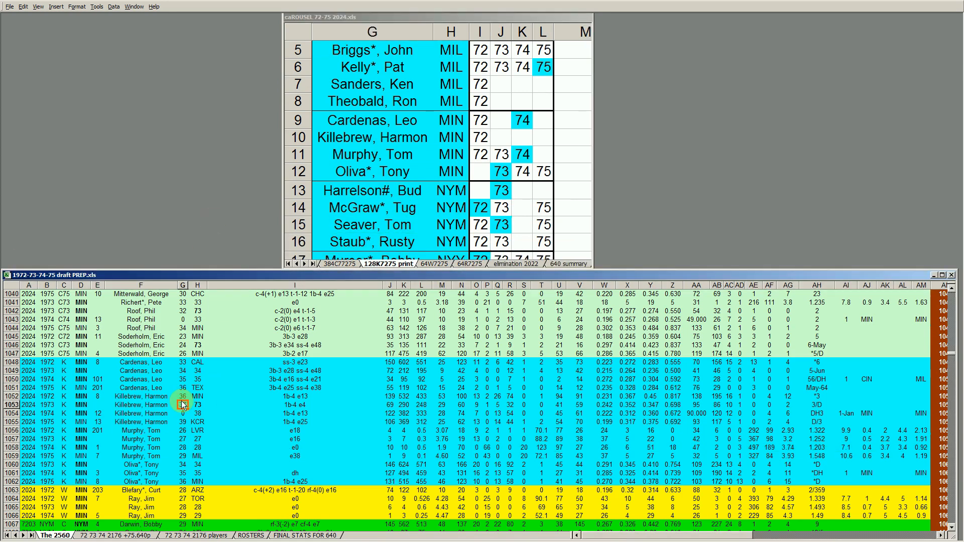
{"action": "key", "text": "Down"}
{"action": "key", "text": "Page_Down"}
{"action": "key", "text": "Page_Down"}
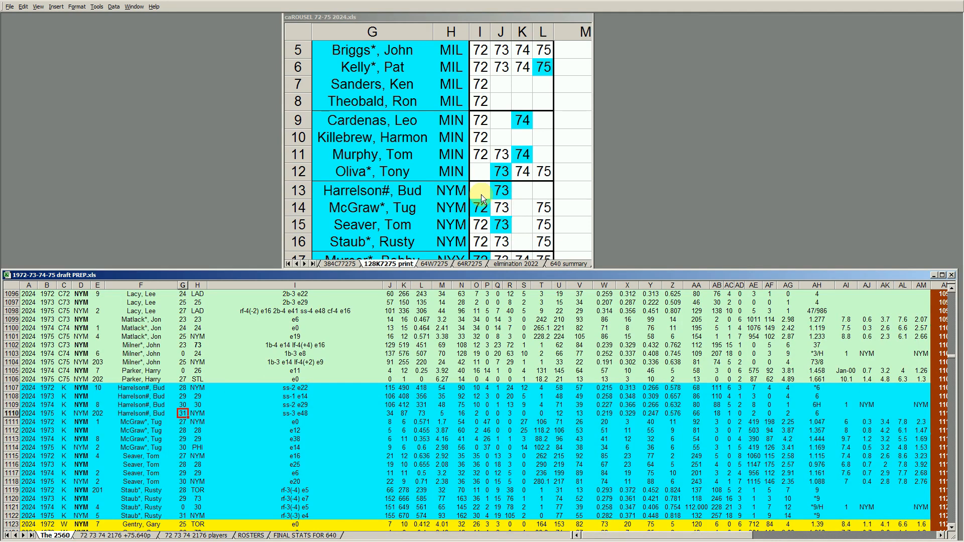
- Check Bud Harrelson's 72 to 75 season cells in row 13 of the carousel sheet
{"action": "left_click", "coordinate": [501, 192]}
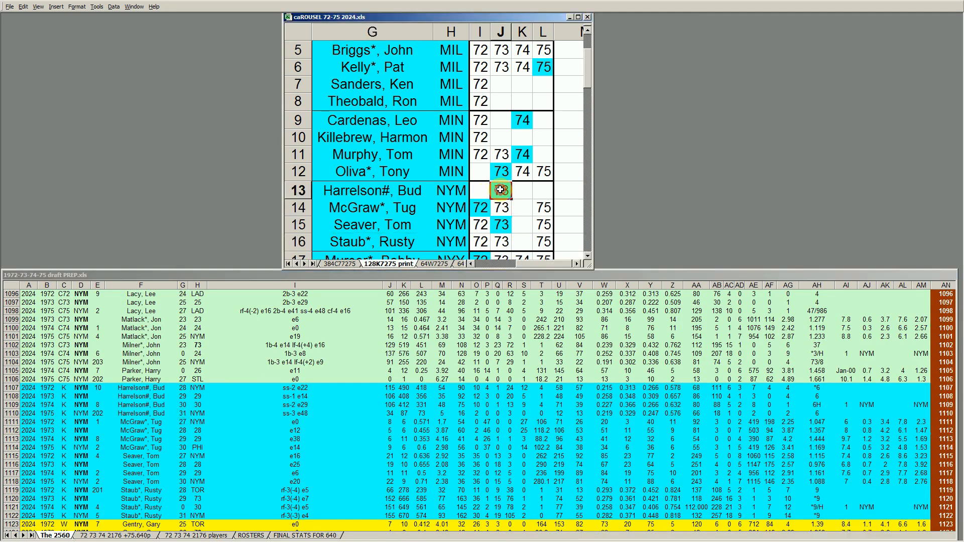
{"action": "left_click", "coordinate": [480, 191]}
{"action": "left_click", "coordinate": [521, 191]}
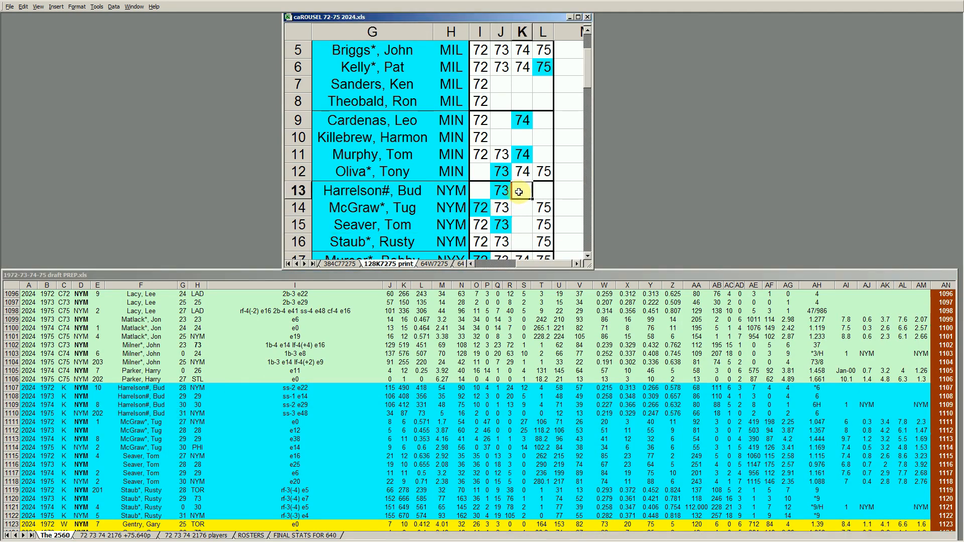
{"action": "left_click", "coordinate": [548, 194]}
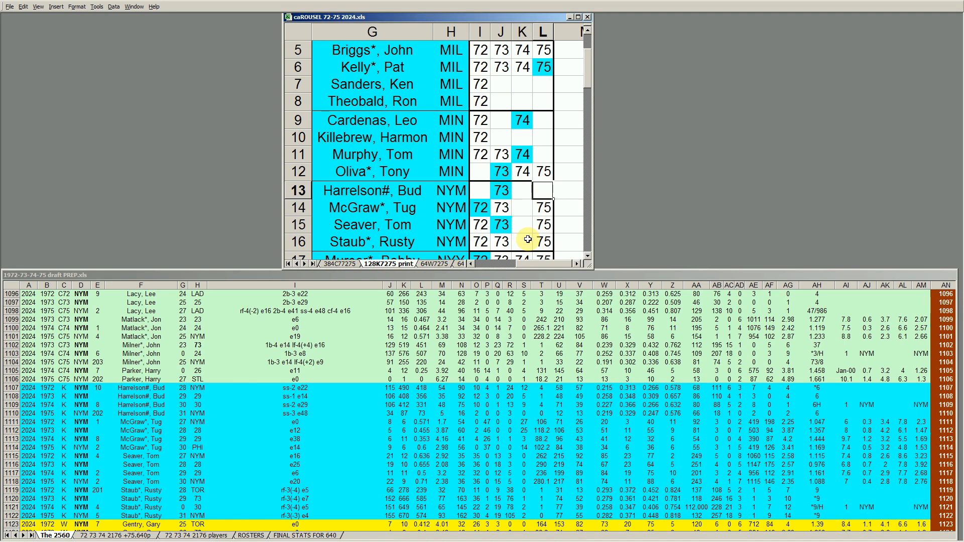
{"action": "left_click", "coordinate": [501, 191]}
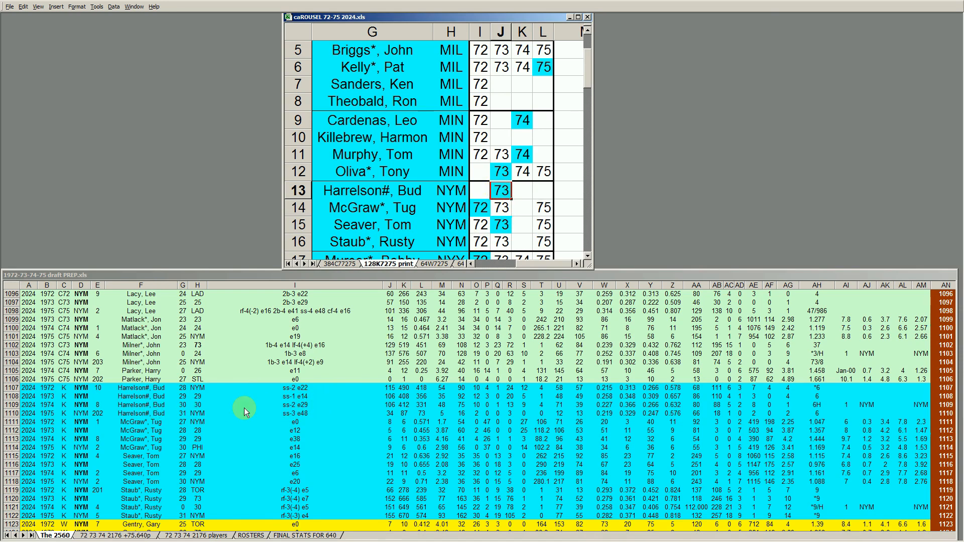
- Compare Harrelson's 1973 row 1108 in the draft PREP sheet with his carousel cells, and check John Briggs's 72 entry
{"action": "left_click", "coordinate": [297, 397]}
{"action": "left_click", "coordinate": [297, 396]}
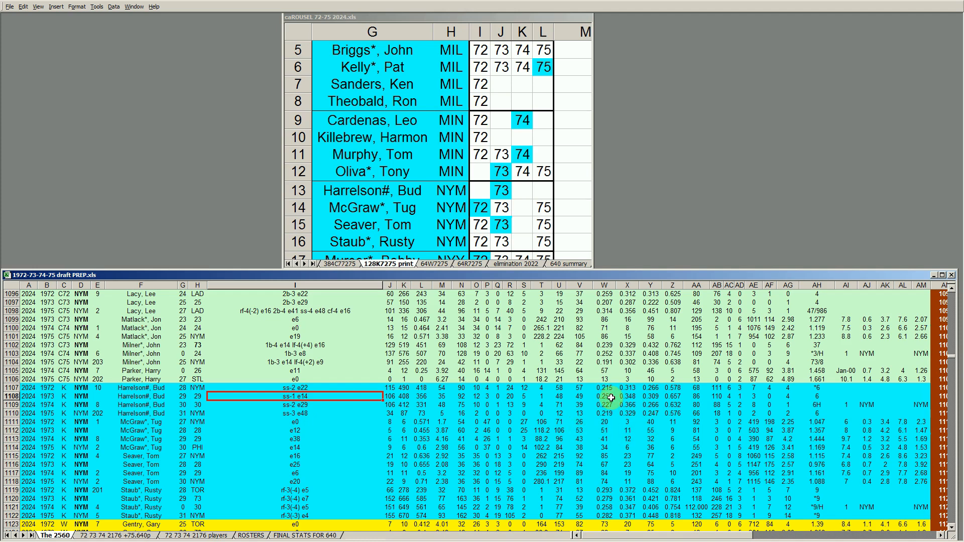
{"action": "left_click", "coordinate": [501, 191]}
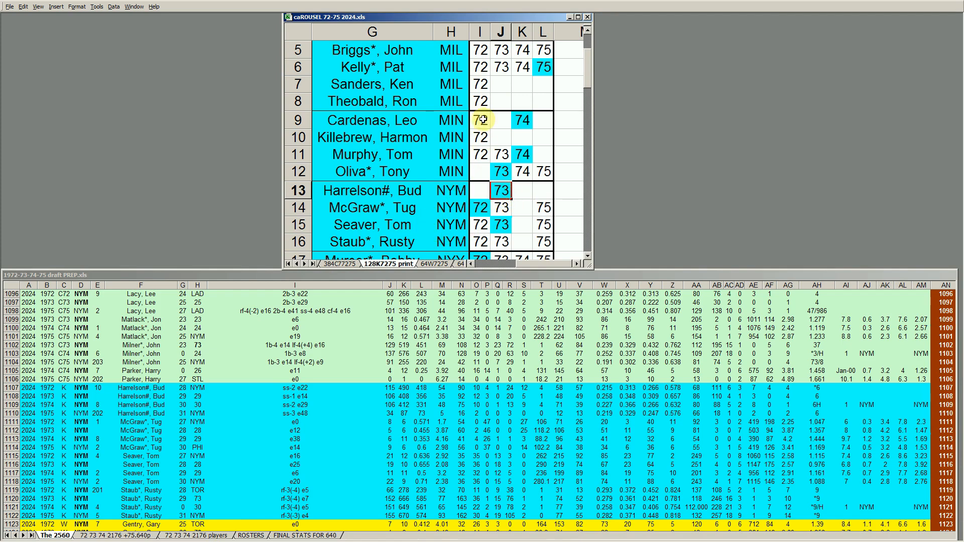
{"action": "left_click", "coordinate": [480, 51]}
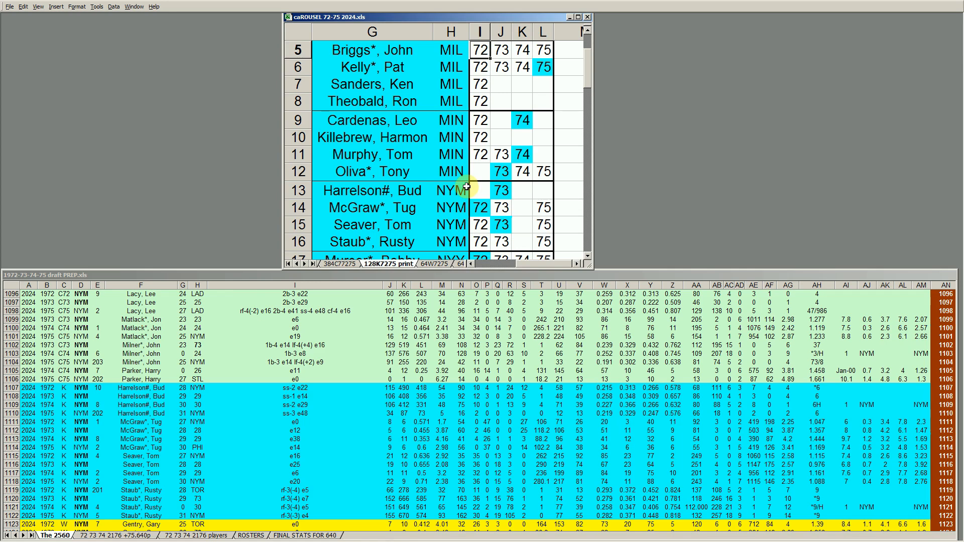
{"action": "left_click", "coordinate": [504, 193]}
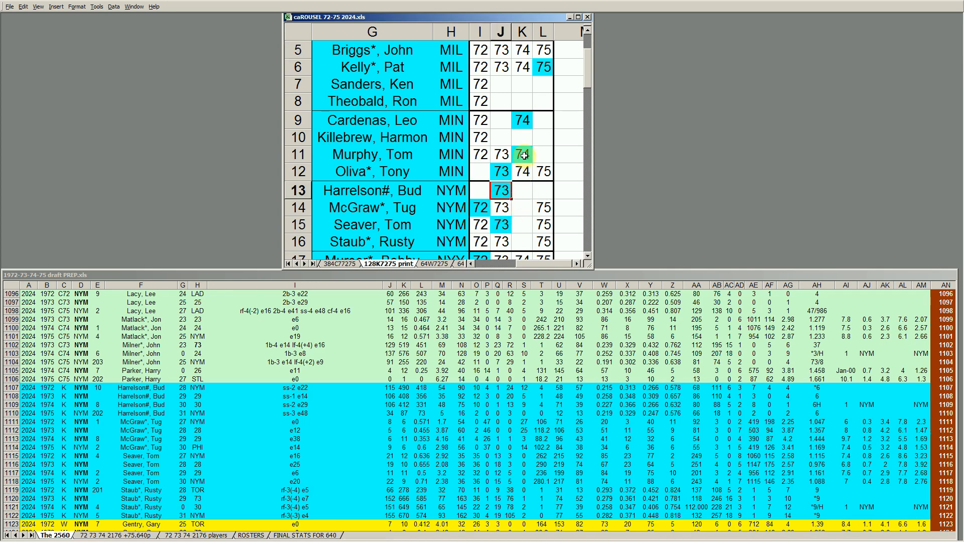
{"action": "left_click", "coordinate": [544, 191]}
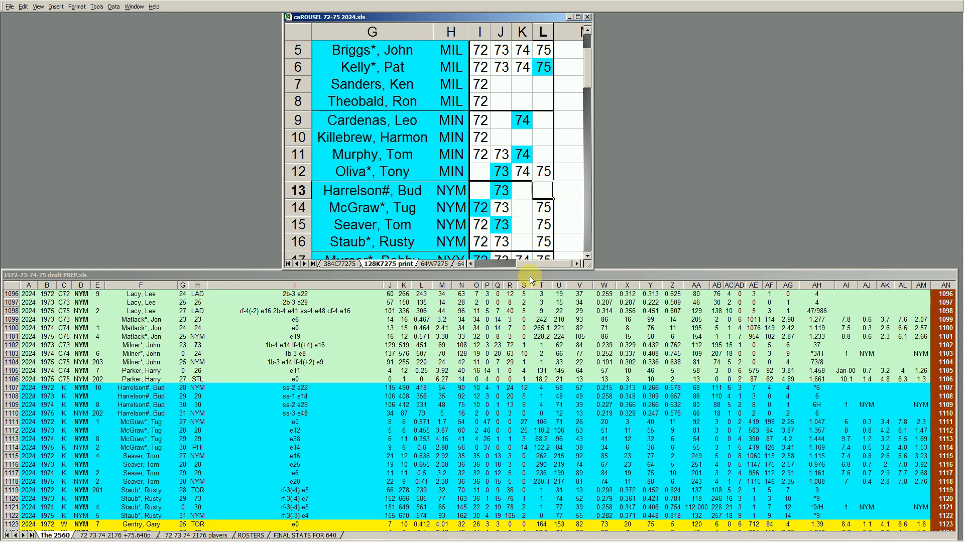
- Check Tom Seaver's carousel 73 entry and select his rows 1115 to 1118 in the draft PREP sheet
{"action": "left_click", "coordinate": [501, 225]}
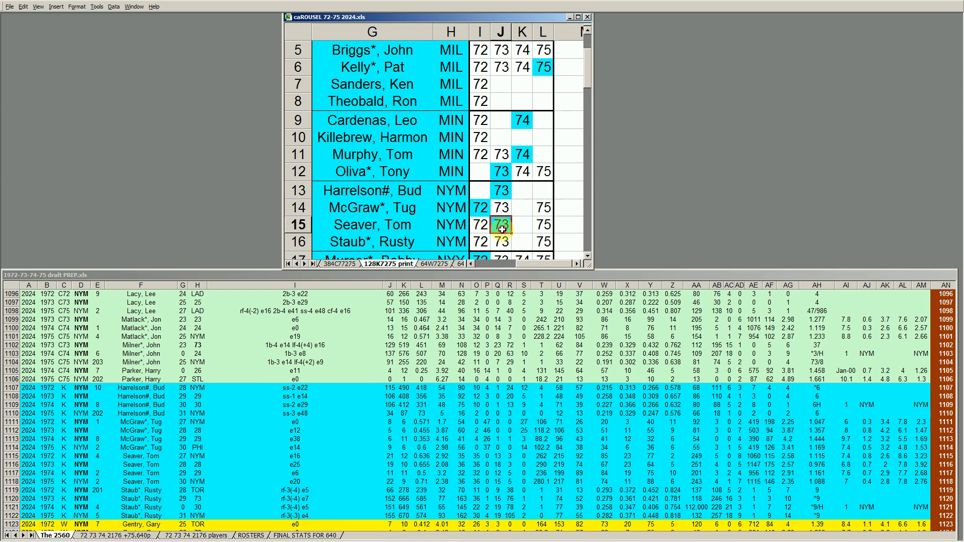
{"action": "left_click", "coordinate": [15, 456]}
{"action": "left_click", "coordinate": [16, 455]}
{"action": "left_click_drag", "start_coordinate": [17, 456], "coordinate": [15, 482]}
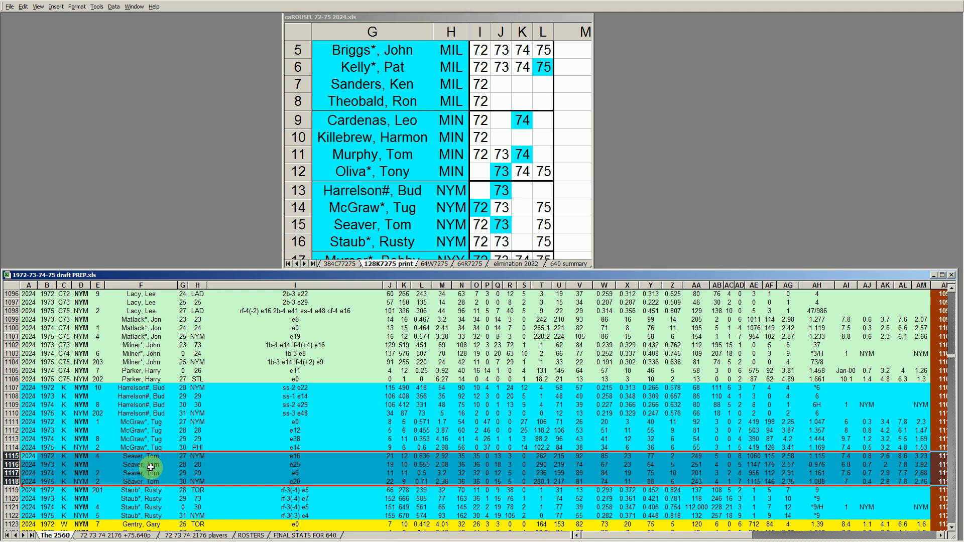
- Review Tug McGraw's 72 and 75 entries and Rusty Staub's 72, 73 and 75 entries in the carousel sheet
{"action": "left_click", "coordinate": [478, 209]}
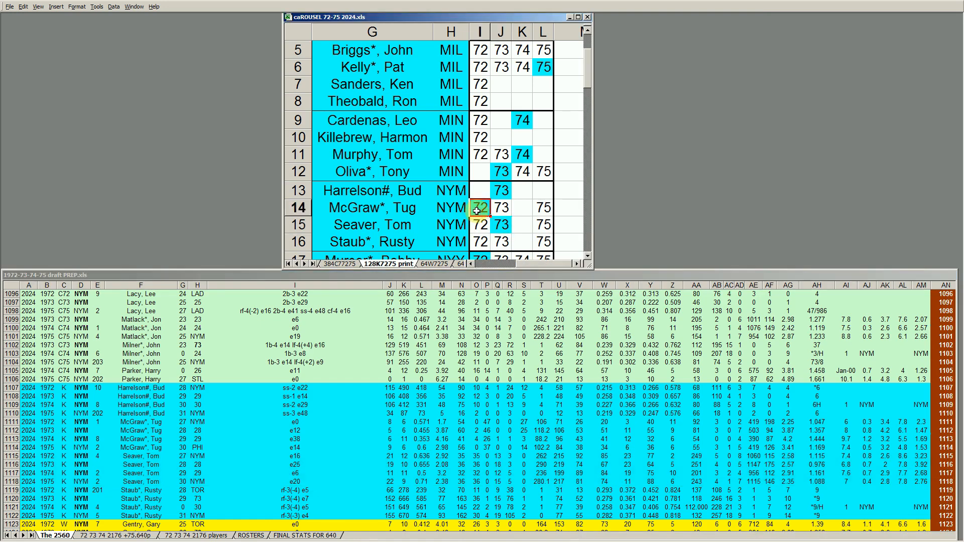
{"action": "left_click", "coordinate": [537, 210]}
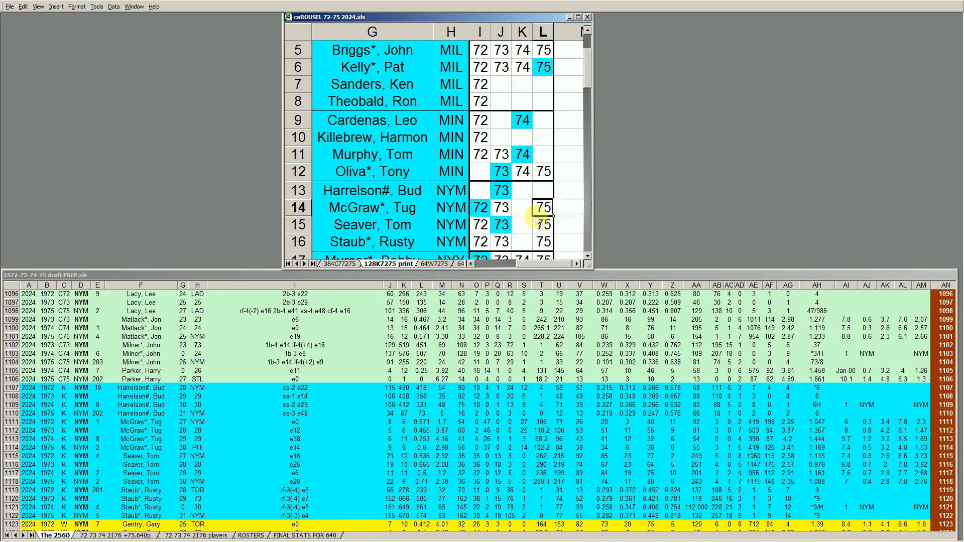
{"action": "left_click", "coordinate": [479, 208]}
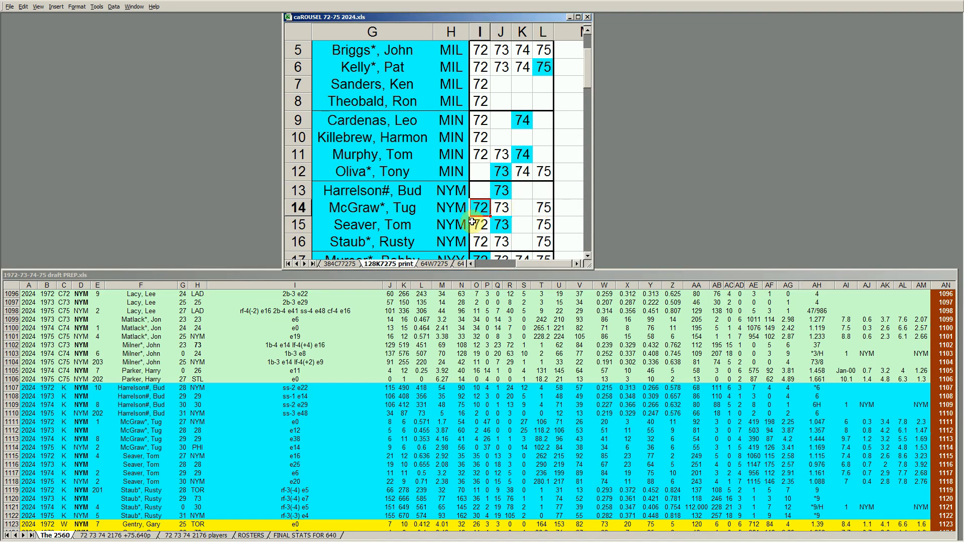
{"action": "left_click", "coordinate": [483, 245]}
{"action": "left_click", "coordinate": [500, 243]}
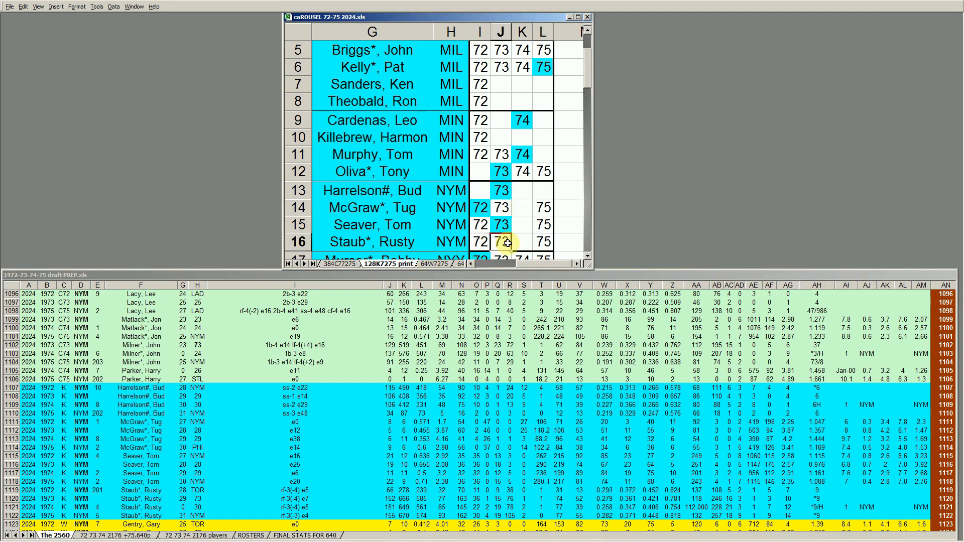
{"action": "left_click", "coordinate": [543, 242]}
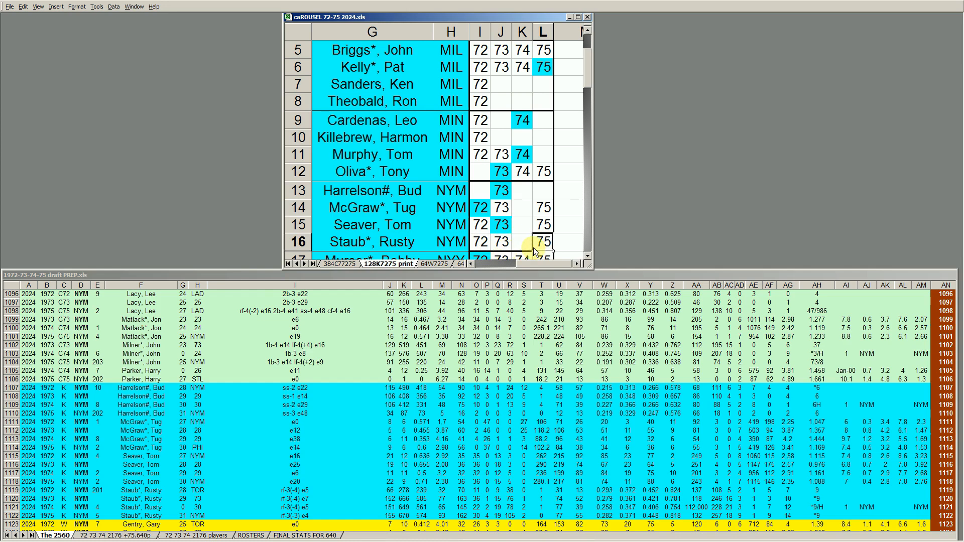
- Compare the 73 entries of the four NYM players in rows 13 to 16 of the carousel sheet
{"action": "left_click", "coordinate": [504, 194]}
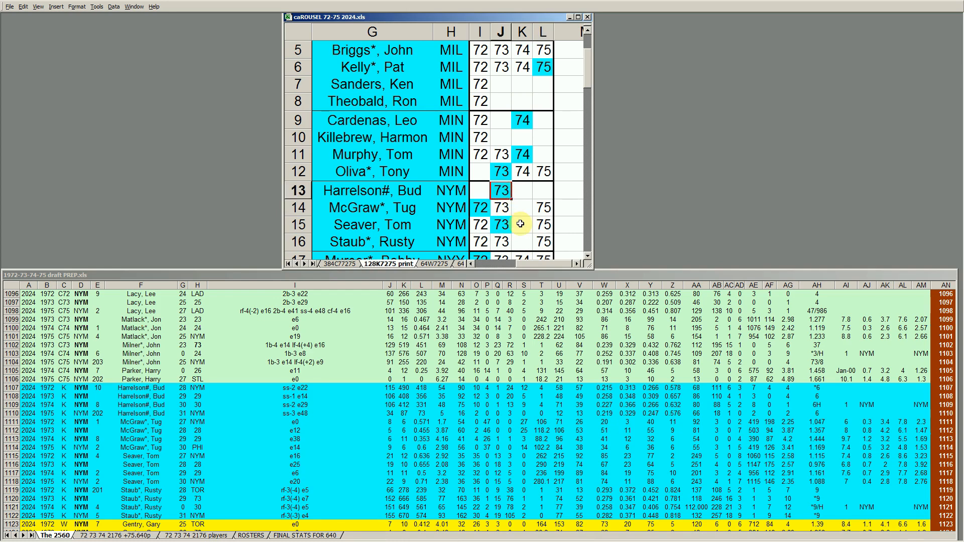
{"action": "left_click", "coordinate": [502, 226]}
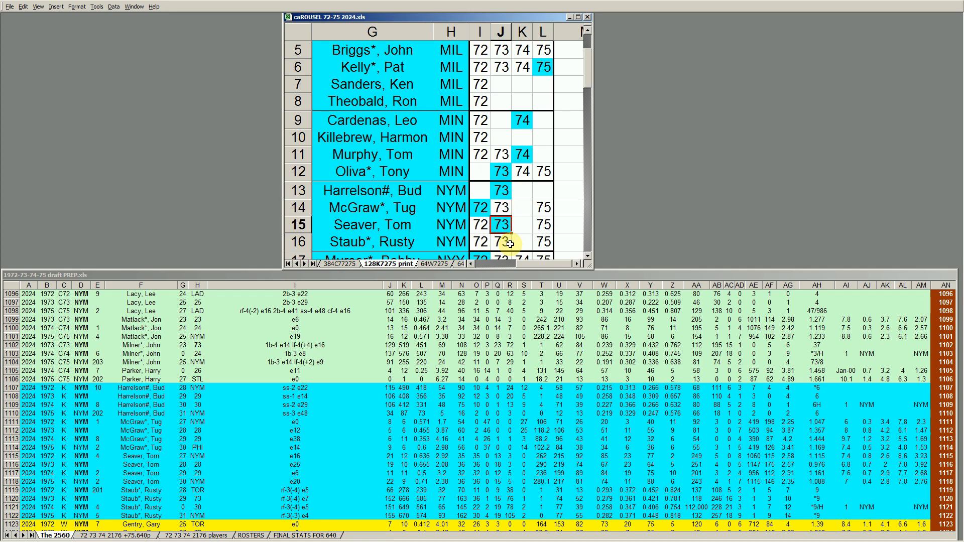
{"action": "left_click", "coordinate": [501, 207]}
{"action": "left_click", "coordinate": [498, 243]}
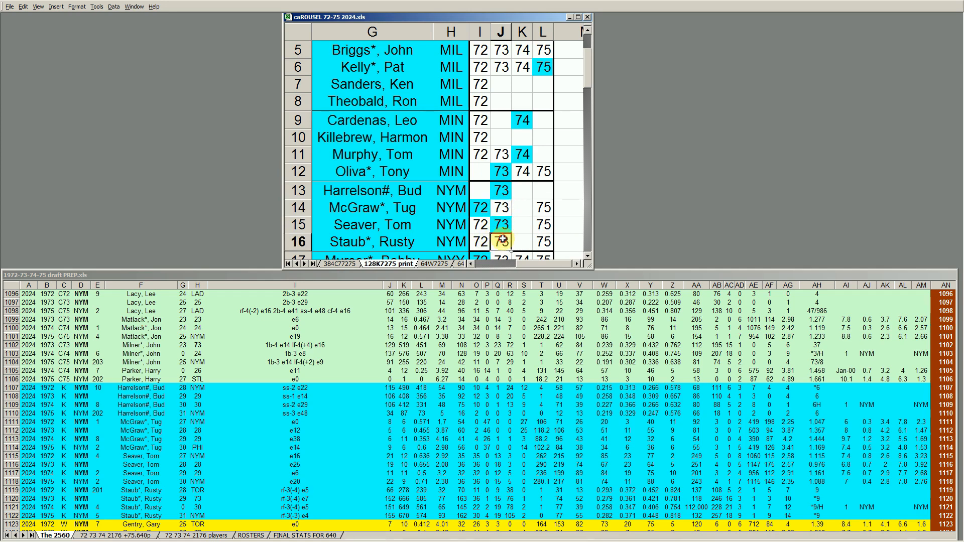
{"action": "key", "text": "ctrl+z"}
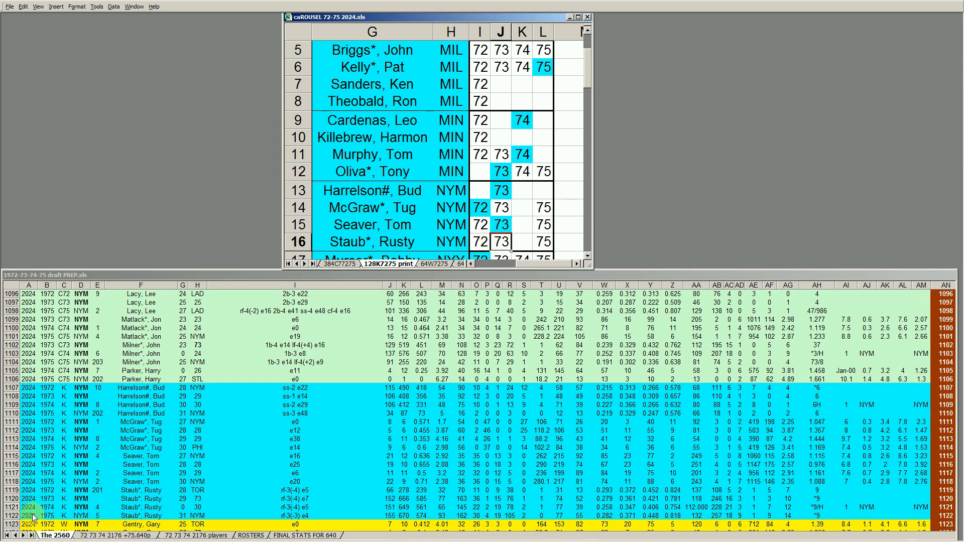
- Select Rusty Staub's rows 1119 to 1122 in the draft PREP sheet to examine his season statistics
{"action": "left_click", "coordinate": [11, 496]}
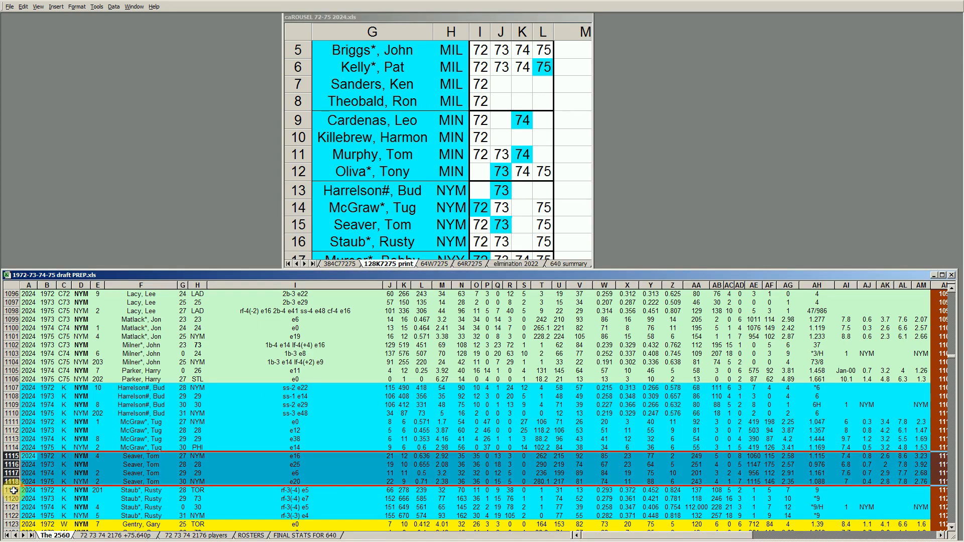
{"action": "left_click", "coordinate": [15, 492]}
{"action": "left_click_drag", "start_coordinate": [16, 493], "coordinate": [14, 516]}
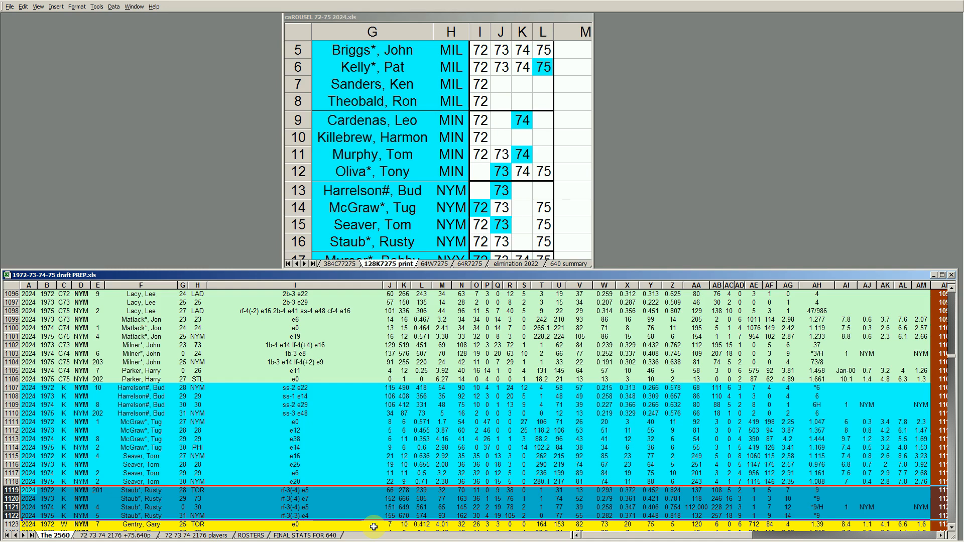
- Delete Rusty Staub's 73 entry in row 16 of the carousel sheet and save the workbook
{"action": "left_click", "coordinate": [504, 244]}
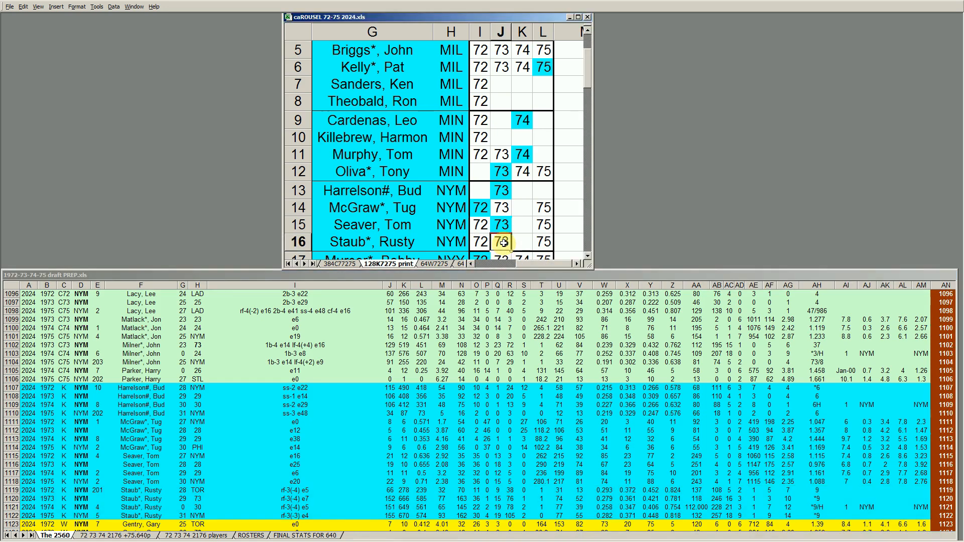
{"action": "key", "text": "Delete"}
{"action": "left_click", "coordinate": [522, 224]}
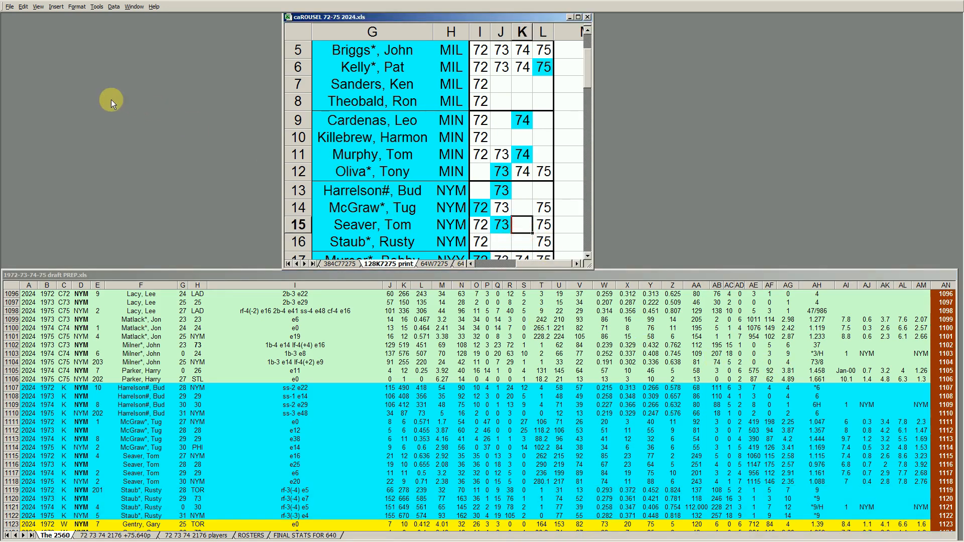
{"action": "left_click", "coordinate": [10, 6]}
{"action": "left_click", "coordinate": [26, 34]}
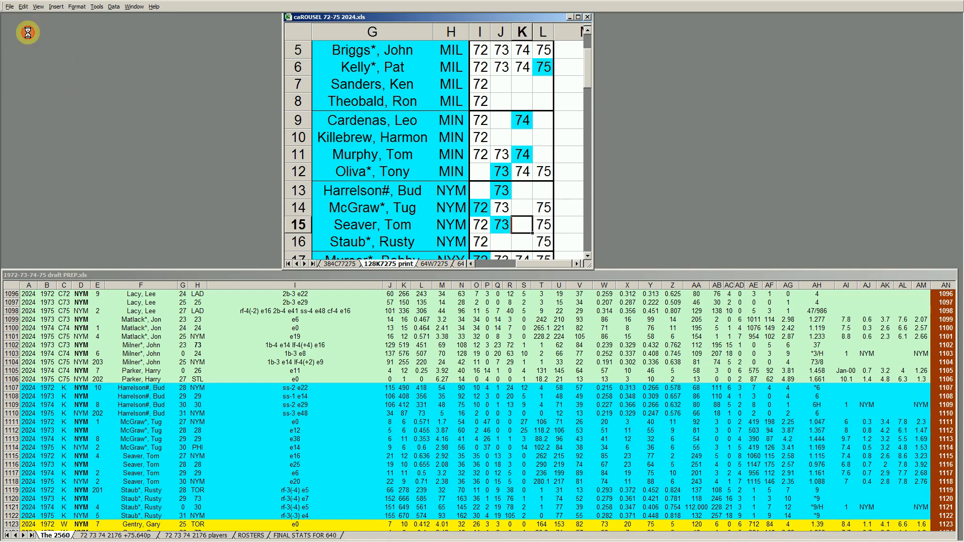
- Recheck the 73 column cells of Staub, Harrelson and Seaver in the carousel sheet
{"action": "left_click", "coordinate": [500, 244]}
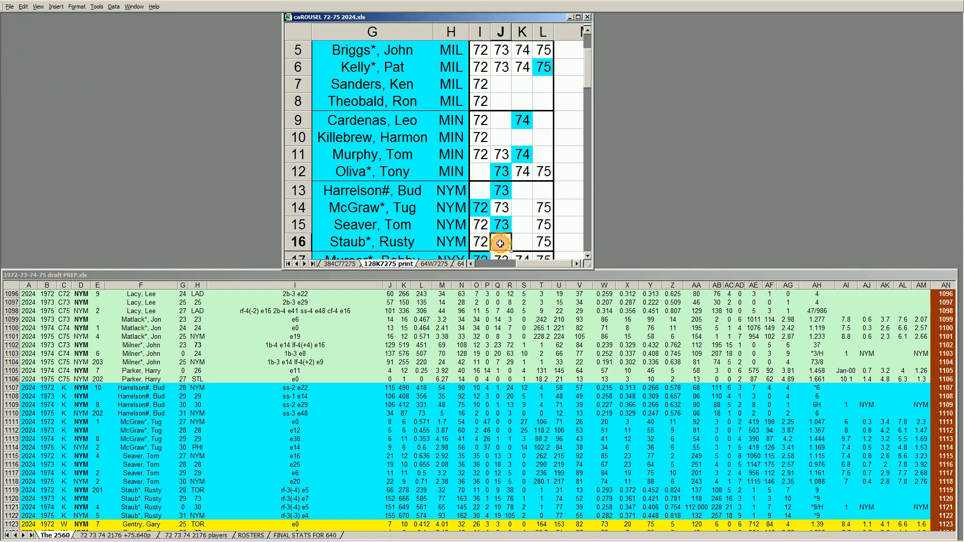
{"action": "left_click", "coordinate": [501, 190]}
{"action": "left_click", "coordinate": [503, 223]}
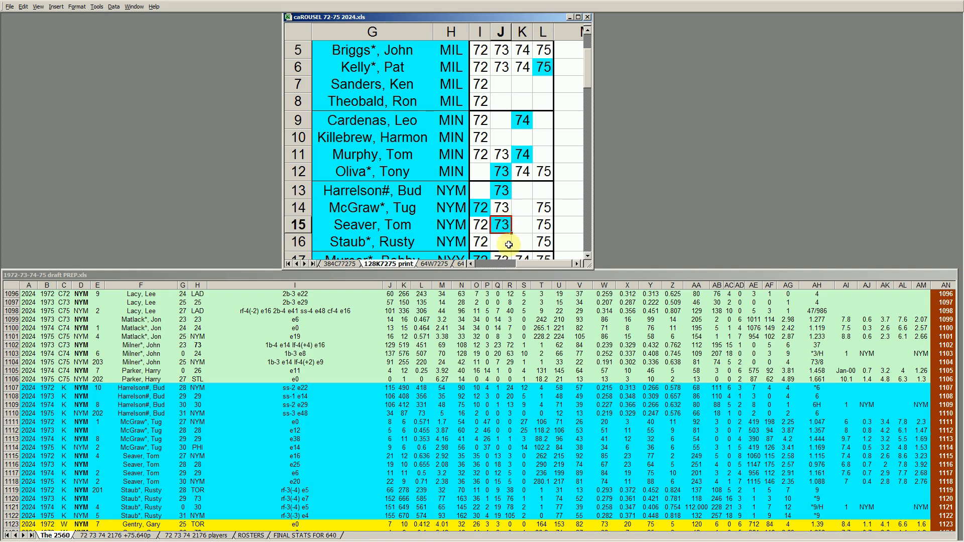
- Move on from Rusty Staub to the four NYY players in rows 17 to 20 of the carousel sheet
{"action": "left_click", "coordinate": [432, 240]}
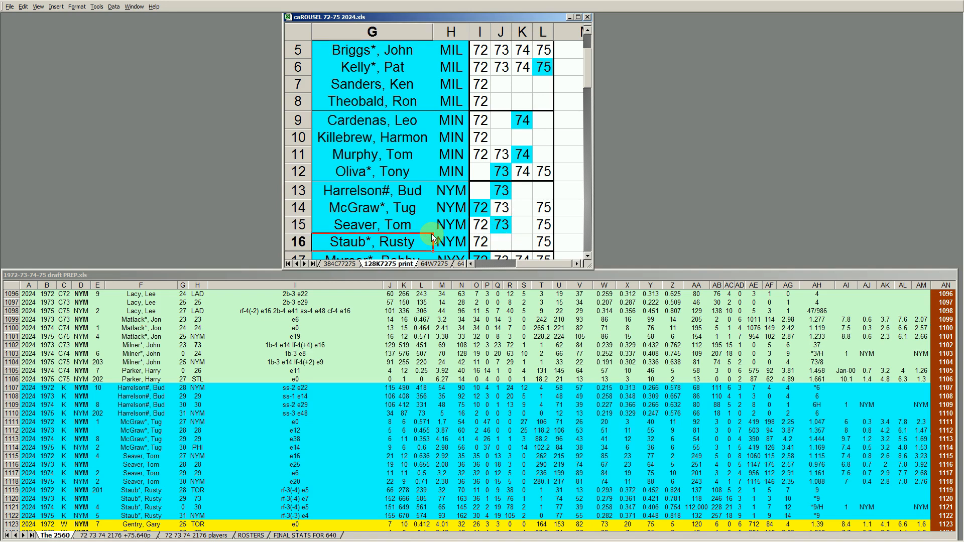
{"action": "key", "text": "Down"}
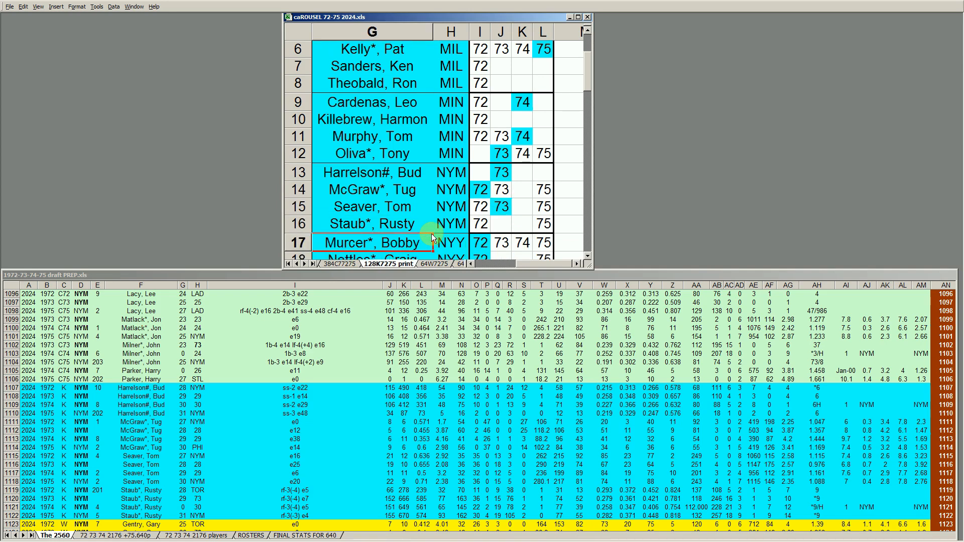
{"action": "key", "text": "Down"}
{"action": "key", "text": "Down"}
{"action": "key", "text": "Down"}
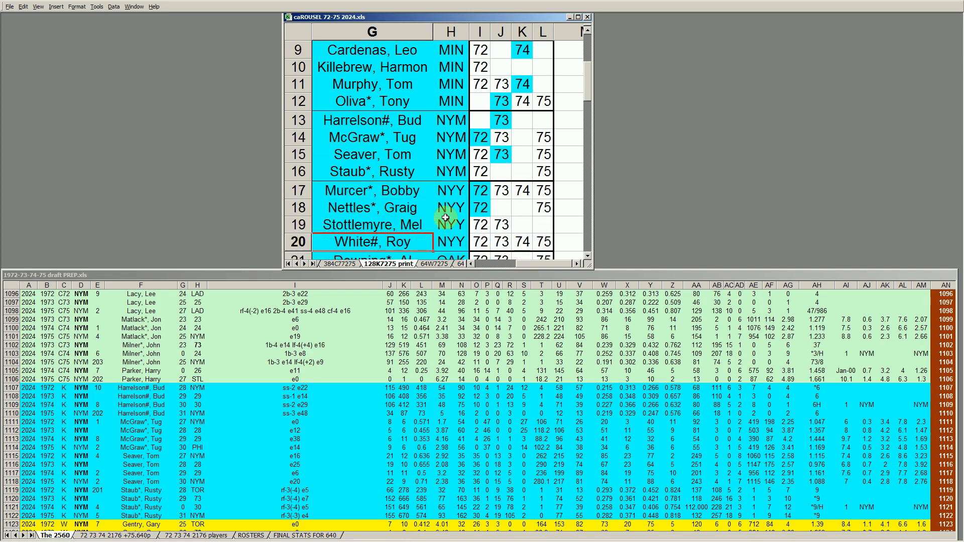
- Find the NYY team's K-coded rows in the draft PREP sheet and check Graig Nettles's 72 entry in the carousel sheet
{"action": "left_click", "coordinate": [305, 421]}
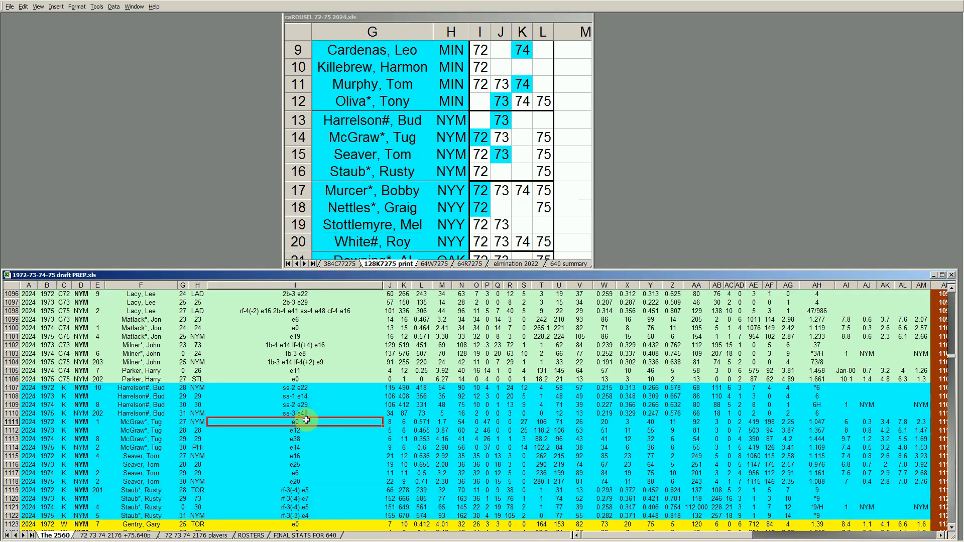
{"action": "key", "text": "Page_Down"}
{"action": "key", "text": "Page_Down"}
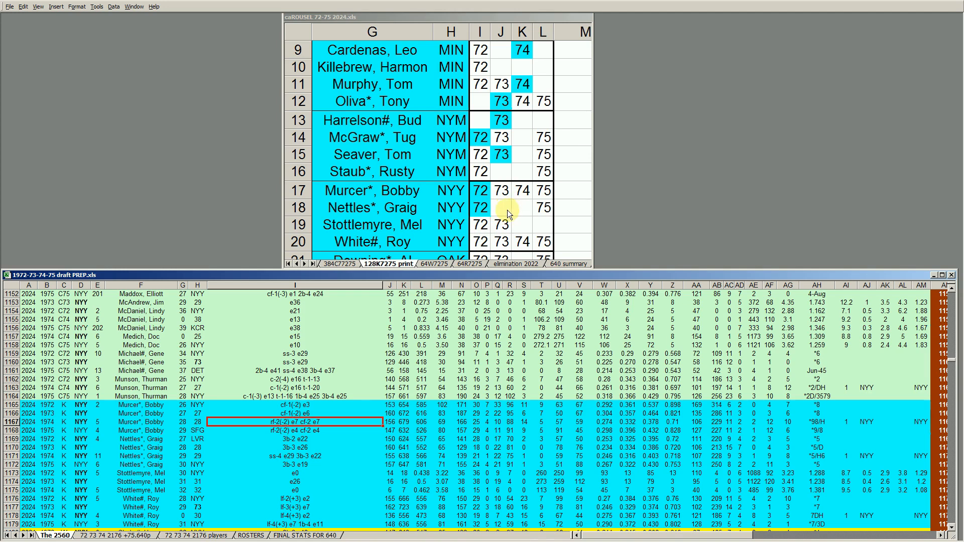
{"action": "left_click", "coordinate": [480, 211]}
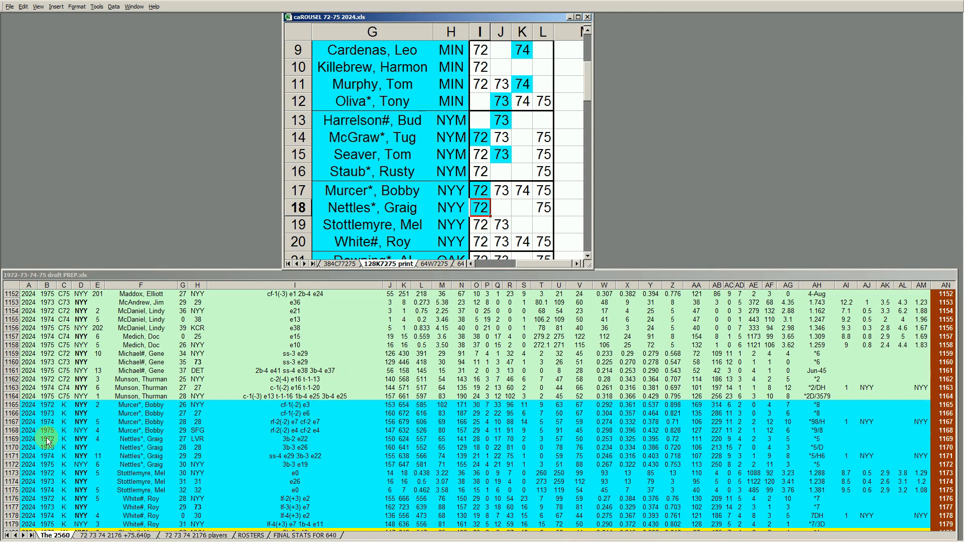
- Compare Graig Nettles's four season rows in the draft PREP sheet, especially 1972, with his row 18 entries in the carousel sheet
{"action": "left_click", "coordinate": [17, 439]}
{"action": "left_click_drag", "start_coordinate": [17, 439], "coordinate": [15, 465]}
{"action": "left_click", "coordinate": [203, 490]}
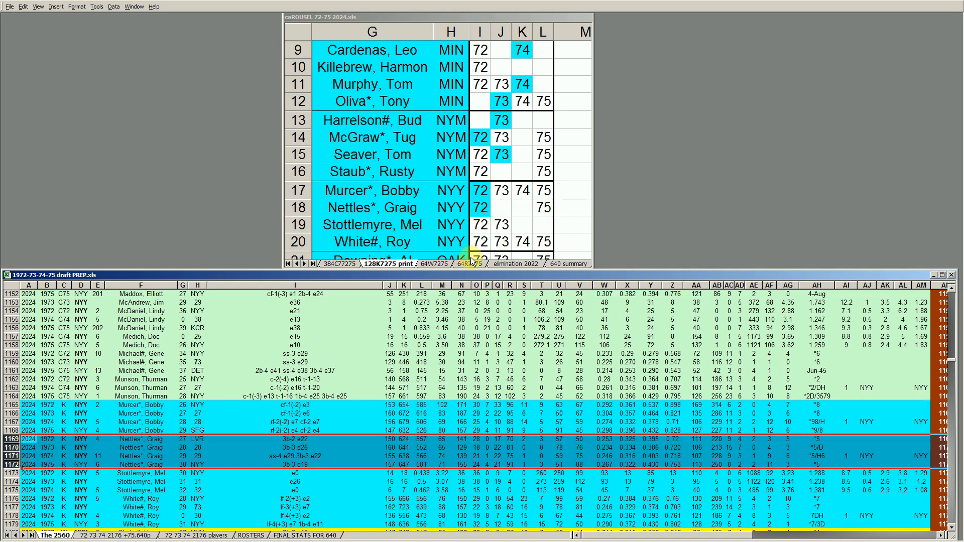
{"action": "left_click", "coordinate": [480, 207]}
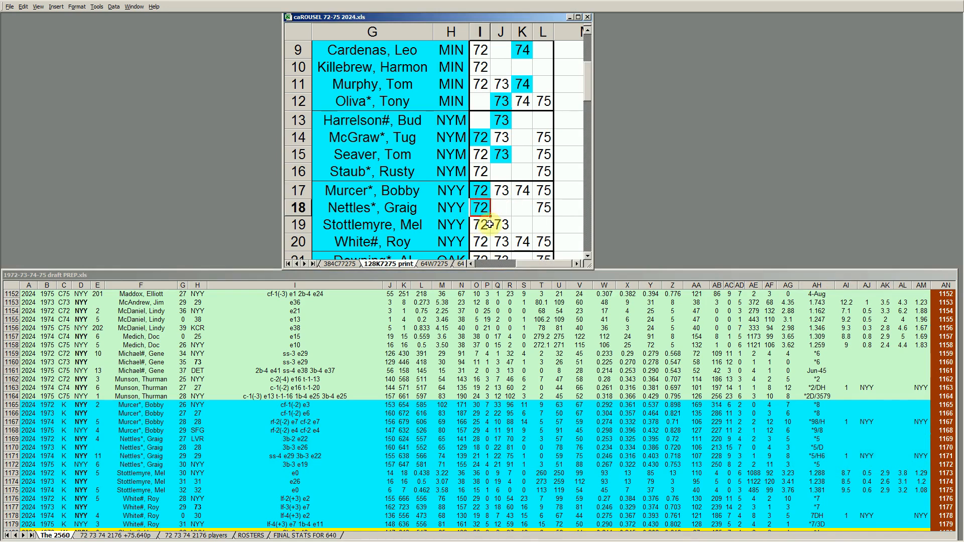
{"action": "left_click", "coordinate": [566, 212]}
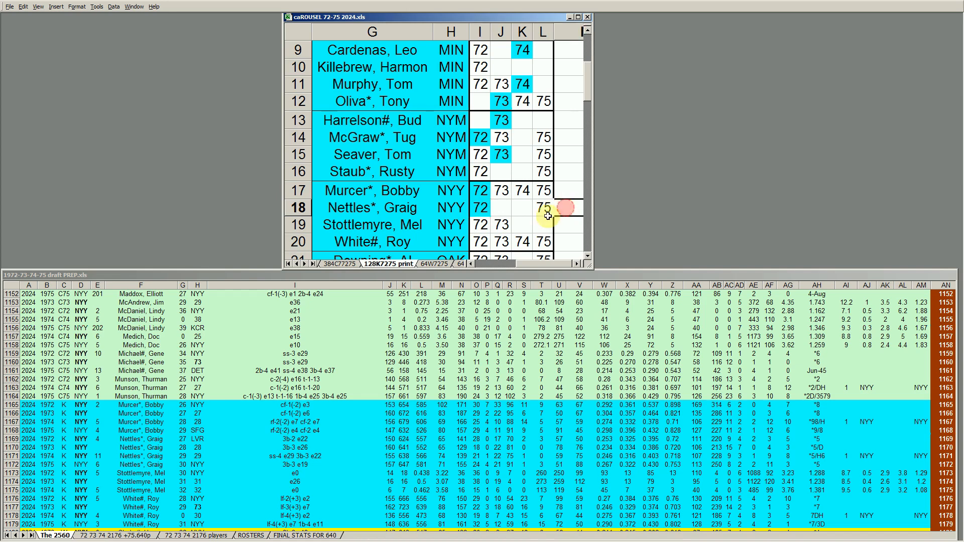
{"action": "left_click", "coordinate": [480, 212]}
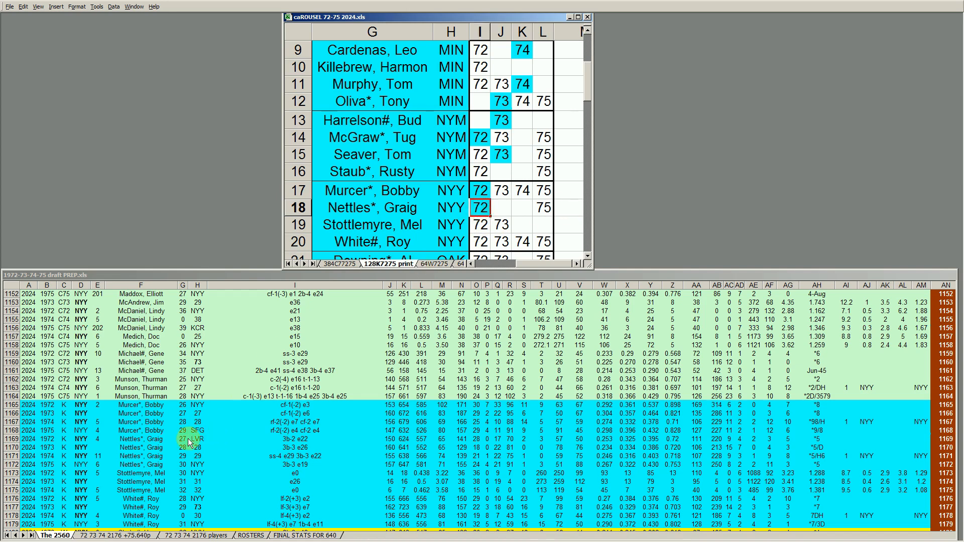
{"action": "left_click", "coordinate": [15, 439]}
{"action": "left_click", "coordinate": [15, 439]}
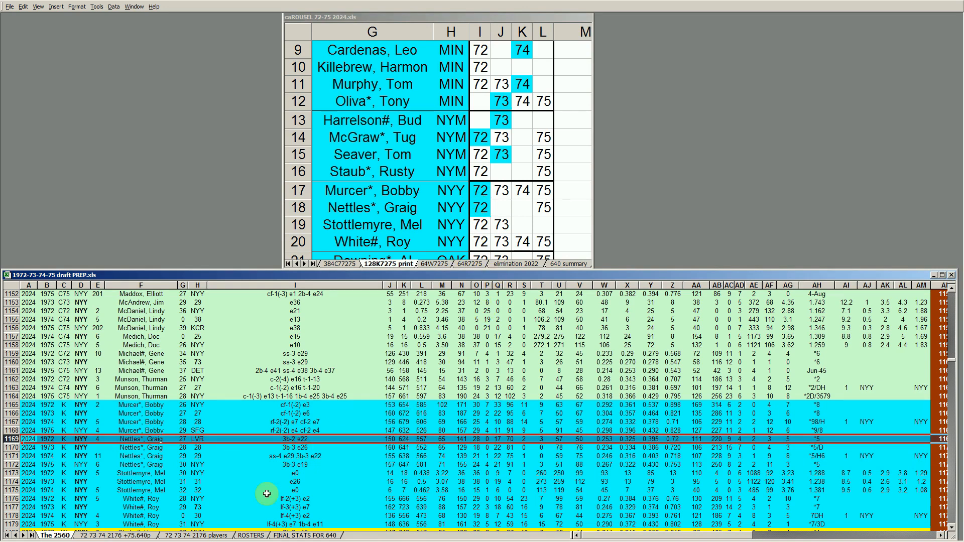
- Check the 1972 rows of Bobby Murcer and Roy White in the PREP sheet against the NYY season entries in carousel rows 18 to 20
{"action": "left_click", "coordinate": [12, 406]}
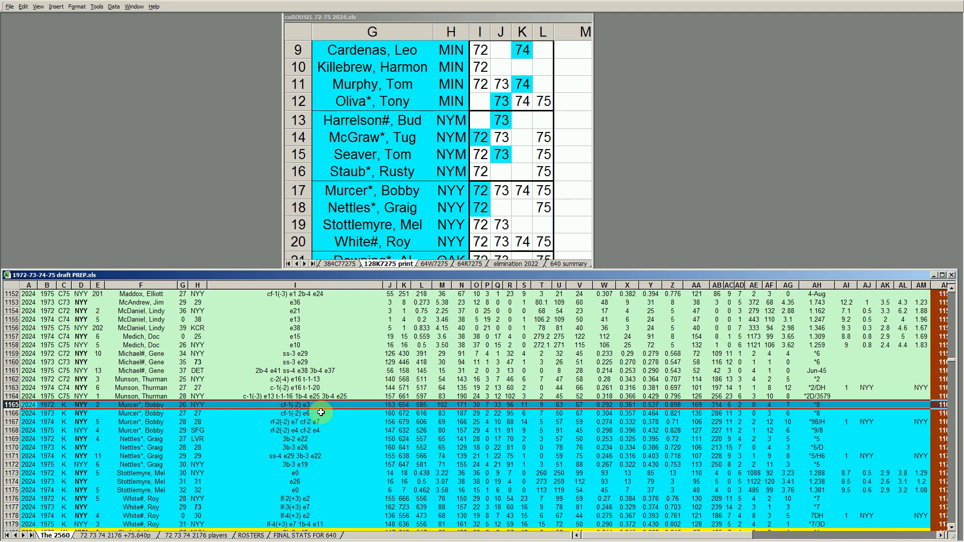
{"action": "left_click", "coordinate": [479, 201]}
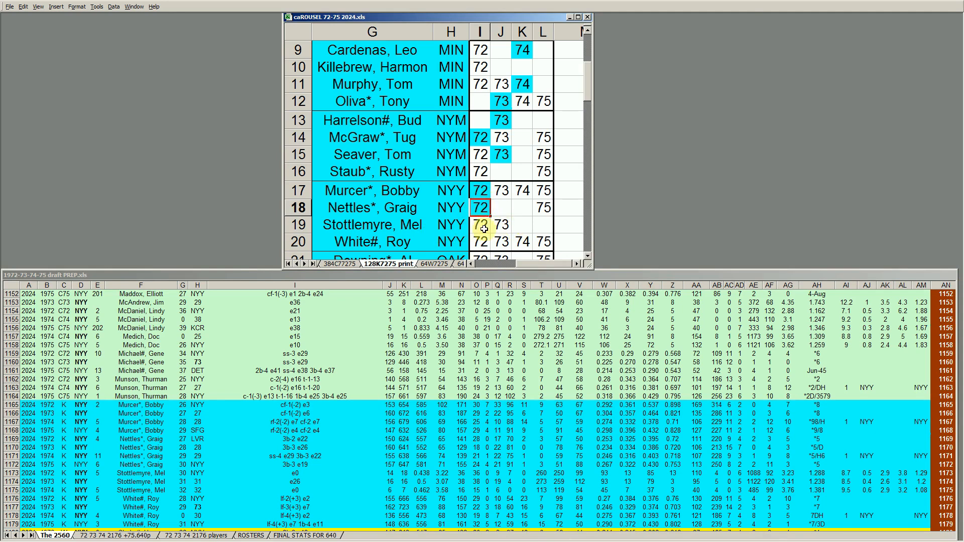
{"action": "left_click", "coordinate": [507, 229]}
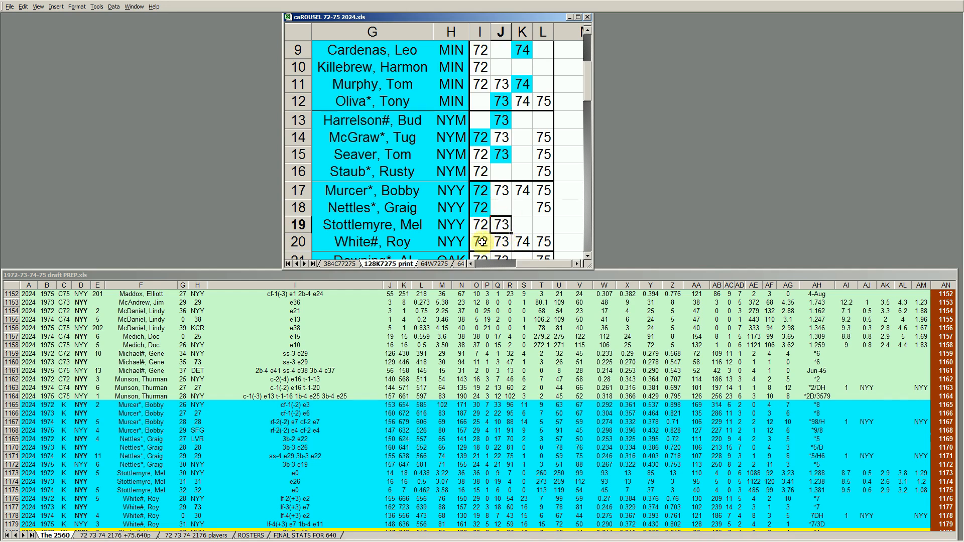
{"action": "left_click_drag", "start_coordinate": [501, 242], "coordinate": [543, 242]}
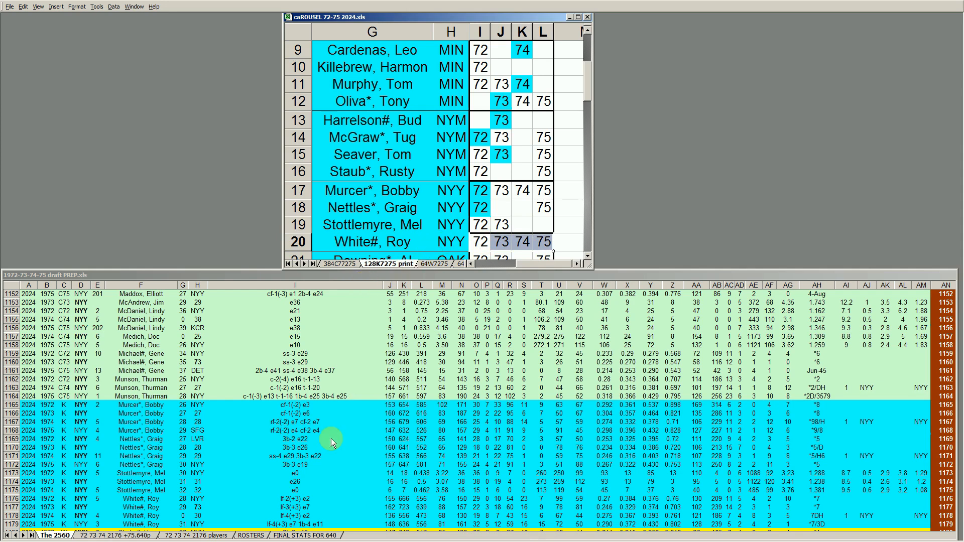
{"action": "left_click", "coordinate": [308, 499]}
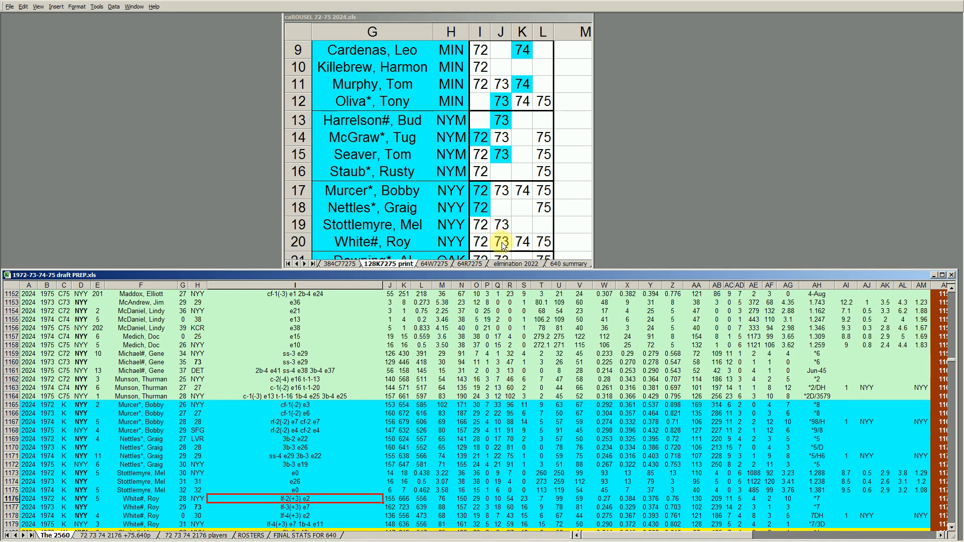
{"action": "left_click", "coordinate": [481, 208]}
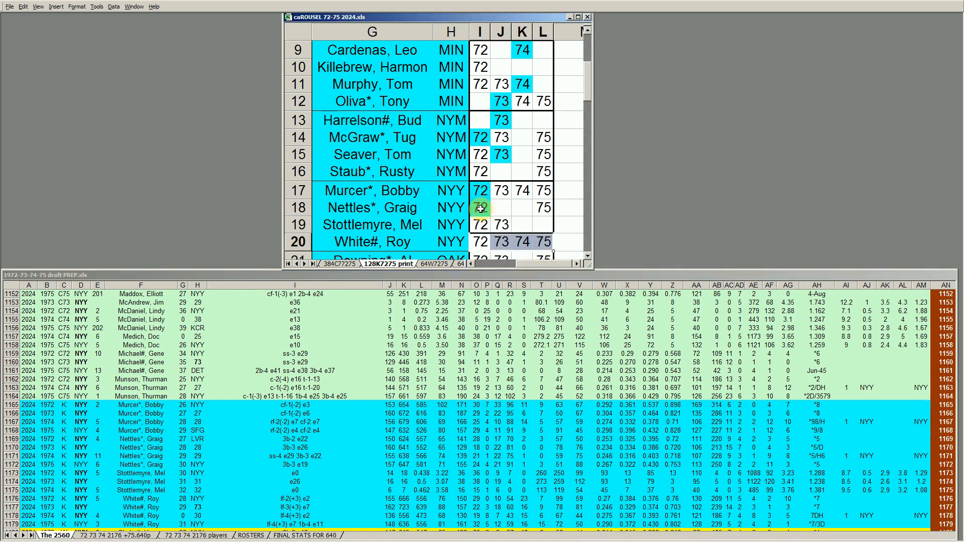
{"action": "left_click", "coordinate": [484, 244]}
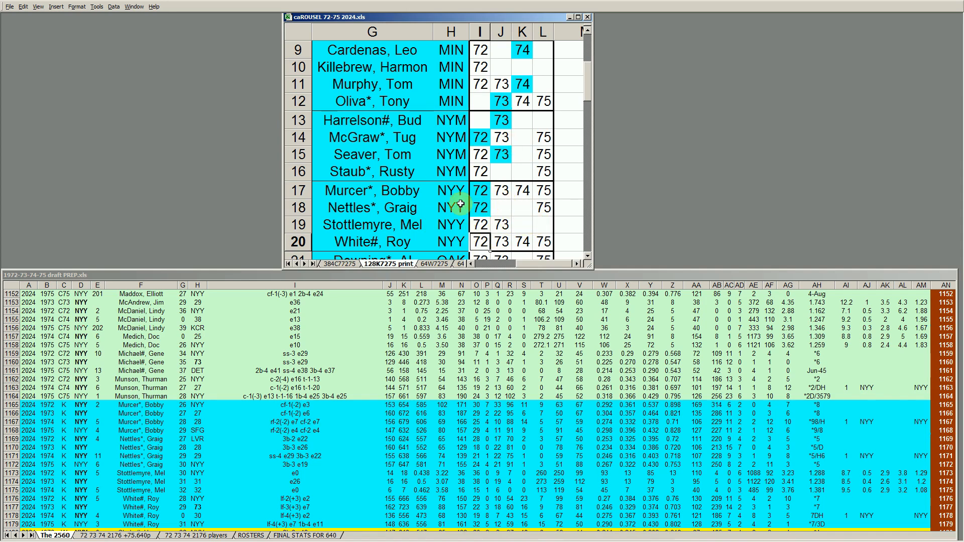
- Move on from Graig Nettles to the four OAK players in rows 21 to 24 of the carousel sheet
{"action": "left_click", "coordinate": [441, 207]}
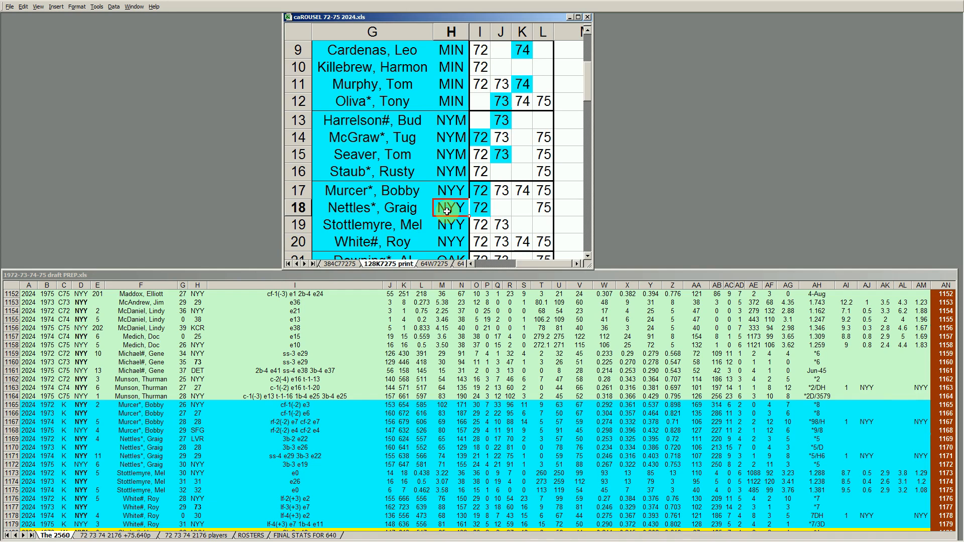
{"action": "key", "text": "Down"}
{"action": "key", "text": "Down"}
{"action": "key", "text": "Down"}
{"action": "key", "text": "Down"}
{"action": "key", "text": "Down"}
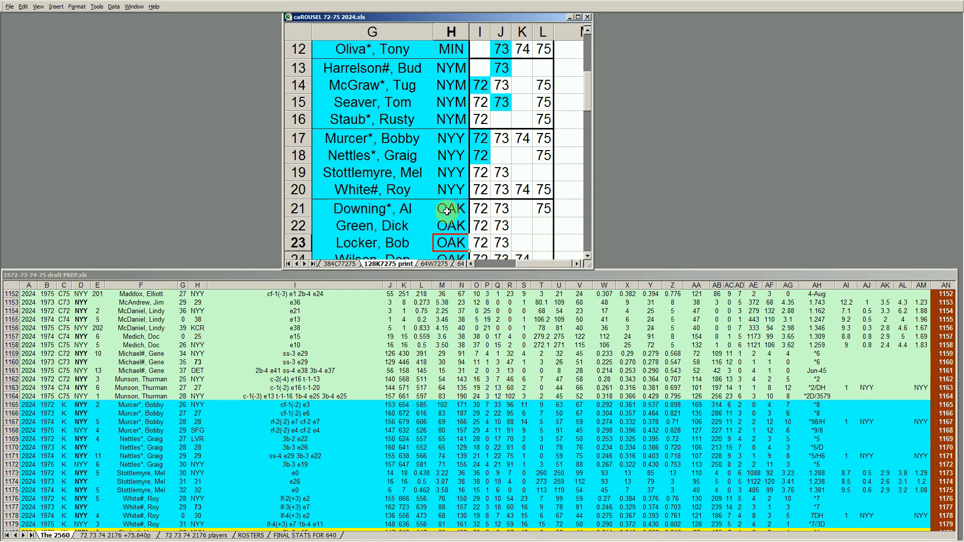
{"action": "key", "text": "Down"}
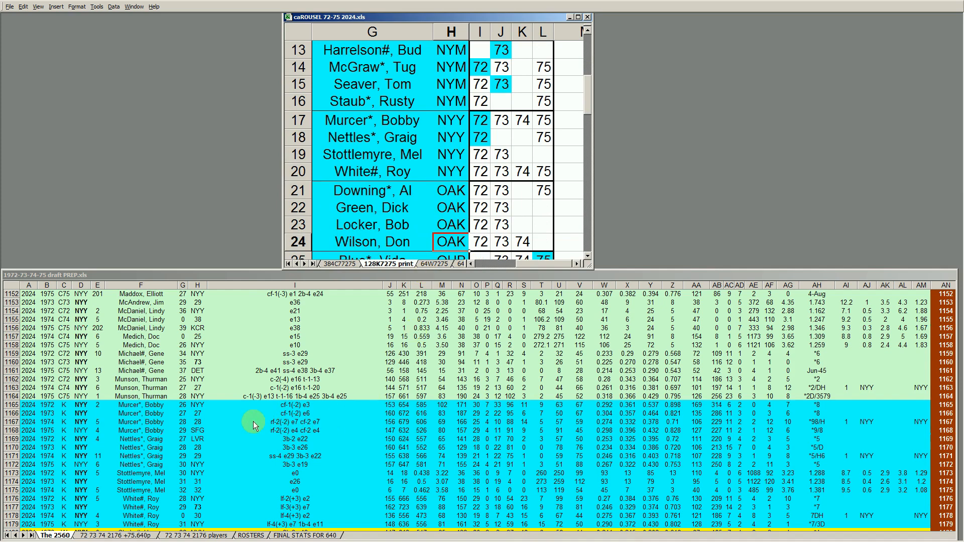
- Find the OAK team's K-coded player rows, 1226 to 1237, in the draft PREP sheet
{"action": "left_click", "coordinate": [129, 424]}
{"action": "left_click", "coordinate": [138, 430]}
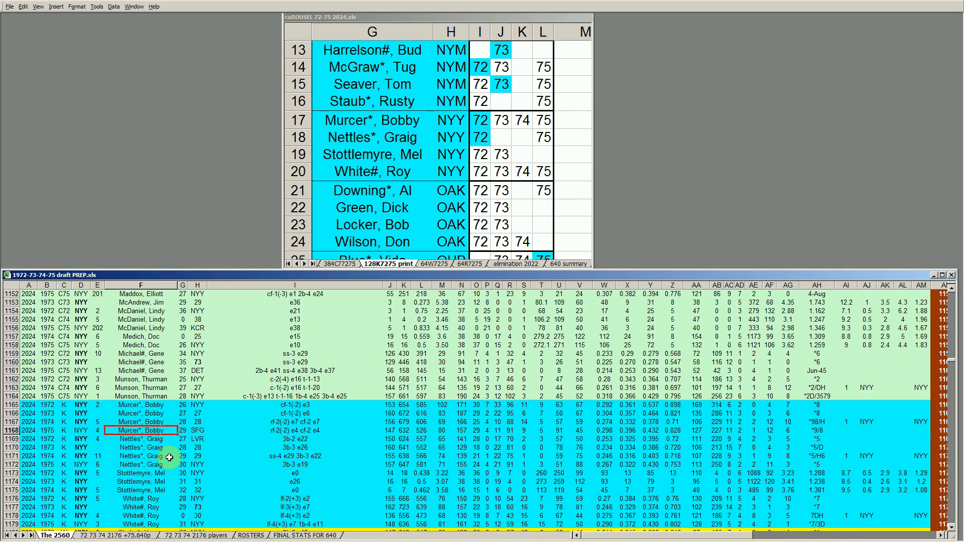
{"action": "key", "text": "Page_Down"}
{"action": "key", "text": "Page_Down"}
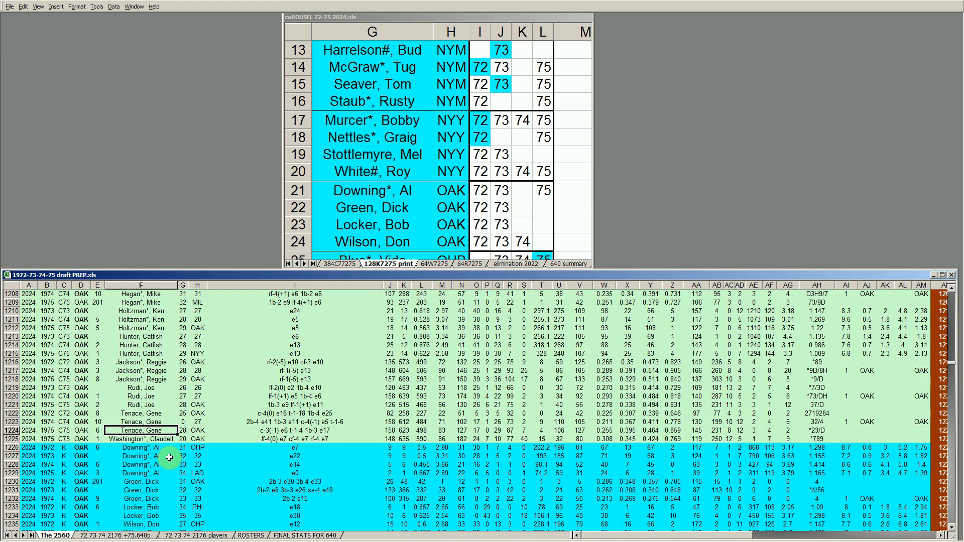
{"action": "key", "text": "Down"}
{"action": "key", "text": "Down"}
{"action": "key", "text": "Down"}
{"action": "key", "text": "Down"}
{"action": "key", "text": "Down"}
{"action": "key", "text": "Down"}
{"action": "key", "text": "Down"}
{"action": "key", "text": "Down"}
{"action": "key", "text": "Down"}
{"action": "key", "text": "Down"}
{"action": "key", "text": "Down"}
{"action": "key", "text": "Down"}
{"action": "key", "text": "Down"}
{"action": "key", "text": "Down"}
{"action": "key", "text": "Down"}
{"action": "key", "text": "Down"}
{"action": "key", "text": "Down"}
{"action": "key", "text": "Down"}
{"action": "key", "text": "Down"}
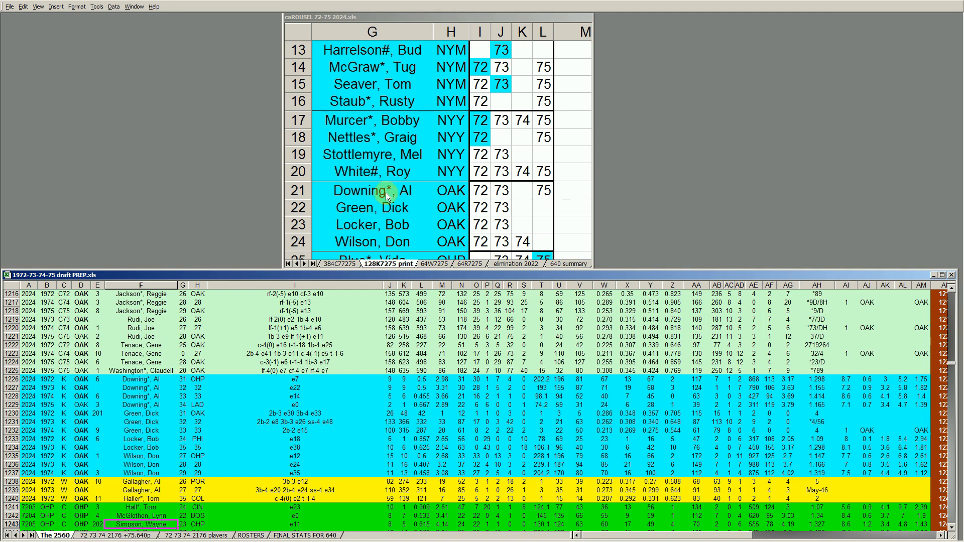
- Review the OAK players' season entries in carousel rows 21 to 24, from Al Downing to Don Wilson
{"action": "left_click", "coordinate": [478, 195]}
{"action": "left_click_drag", "start_coordinate": [478, 195], "coordinate": [522, 243]}
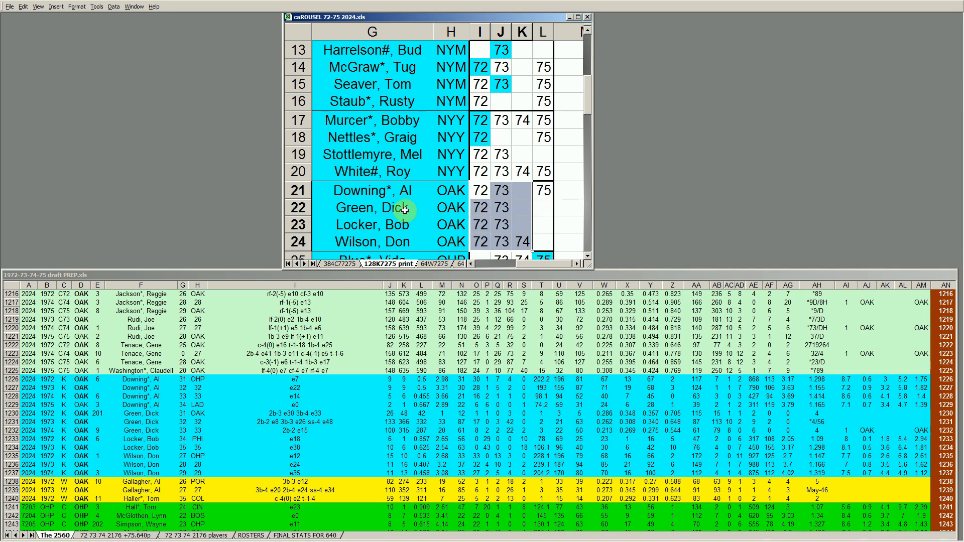
{"action": "left_click", "coordinate": [406, 192]}
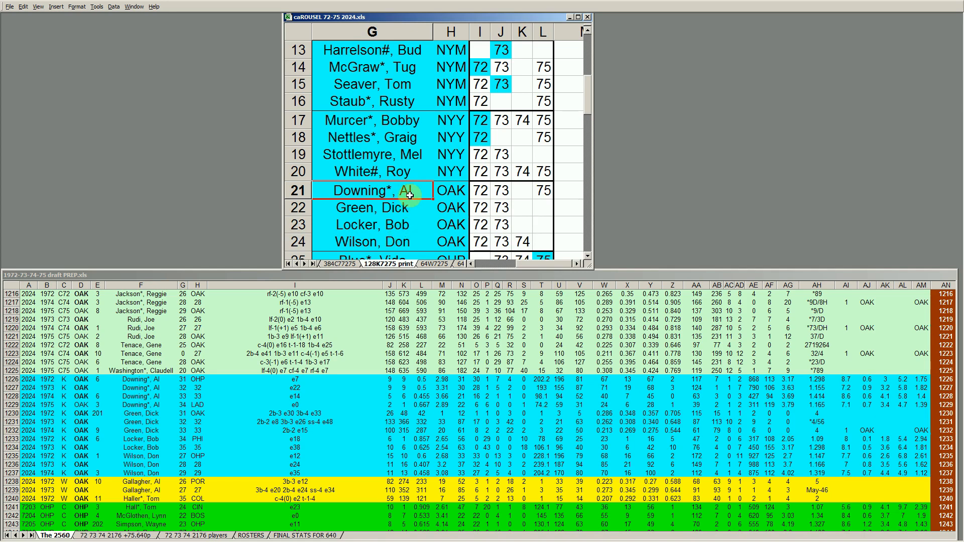
{"action": "left_click", "coordinate": [418, 245]}
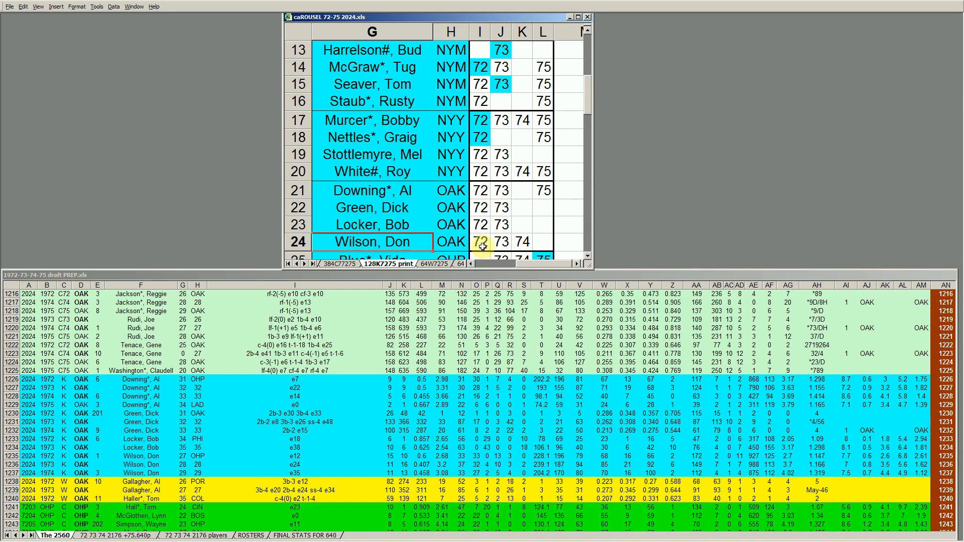
{"action": "left_click", "coordinate": [374, 192]}
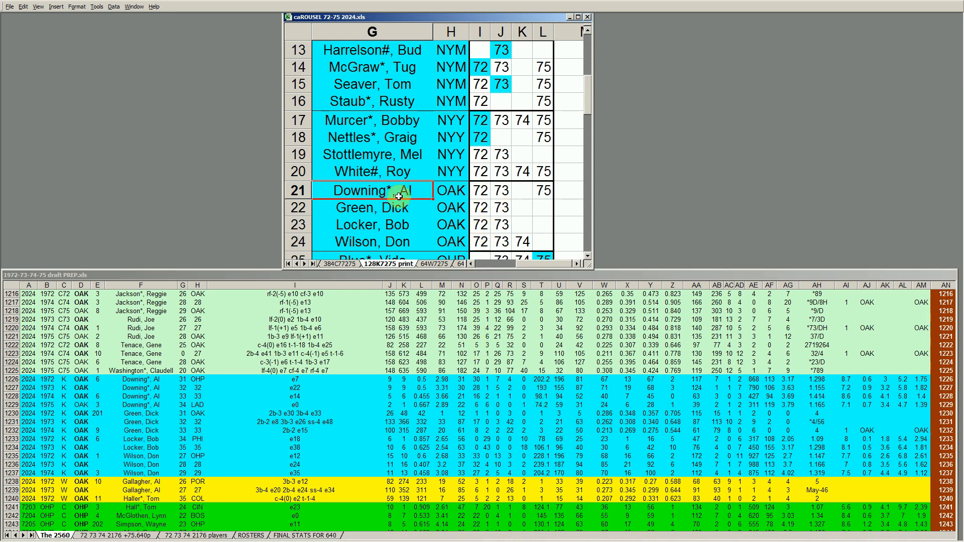
- Examine Al Downing's 72 entry and Dick Green's 72 and 73 entries in the carousel sheet
{"action": "left_click", "coordinate": [386, 207]}
{"action": "left_click", "coordinate": [385, 192]}
{"action": "left_click", "coordinate": [479, 194]}
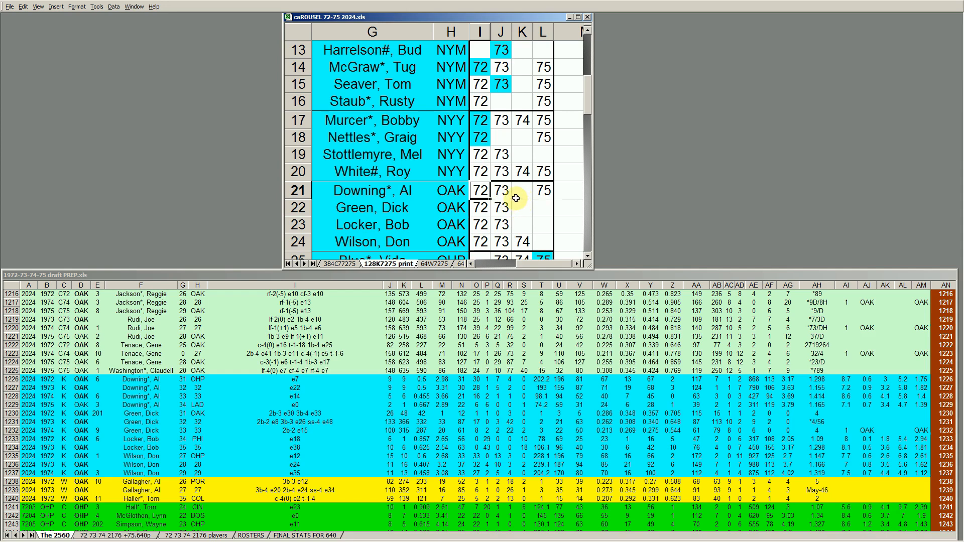
{"action": "left_click", "coordinate": [390, 207]}
{"action": "left_click", "coordinate": [500, 208]}
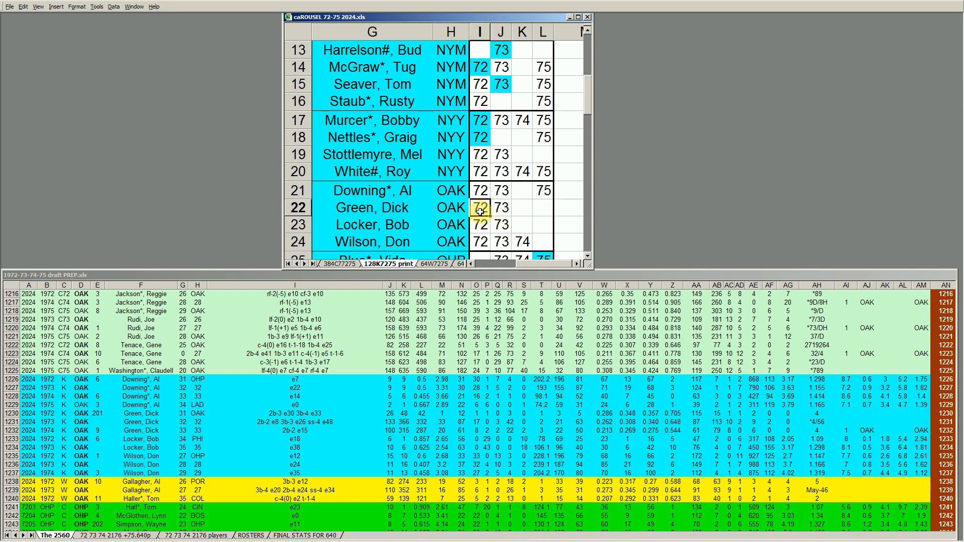
{"action": "left_click", "coordinate": [499, 211]}
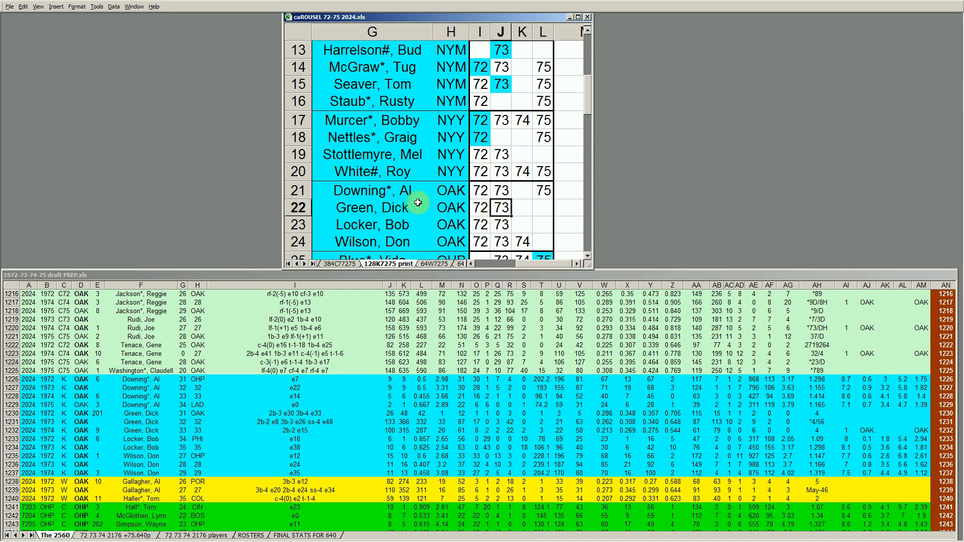
{"action": "left_click", "coordinate": [481, 215]}
{"action": "left_click", "coordinate": [500, 208]}
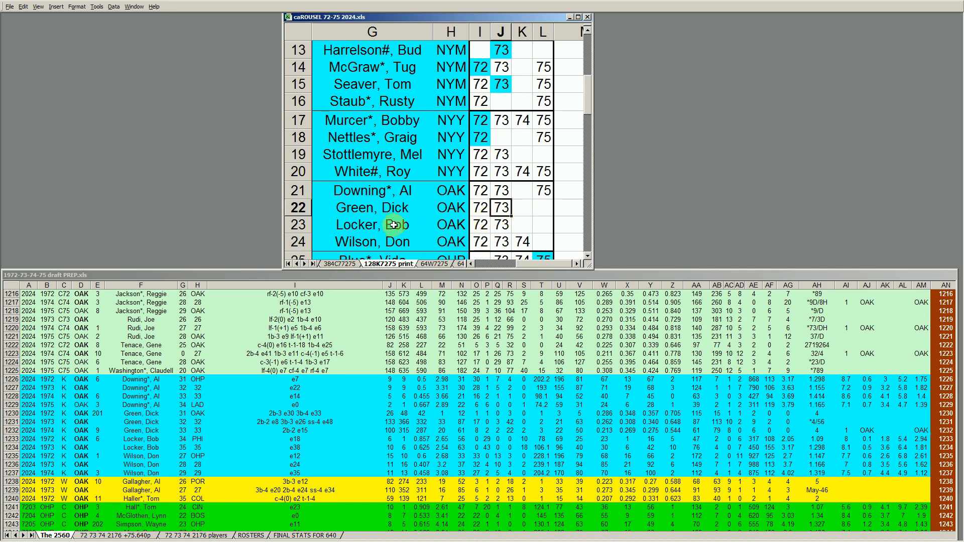
- Check Bob Locker's 72 and 73 entries in the carousel sheet against his 1972 row in the PREP sheet
{"action": "left_click_drag", "start_coordinate": [481, 224], "coordinate": [497, 227]}
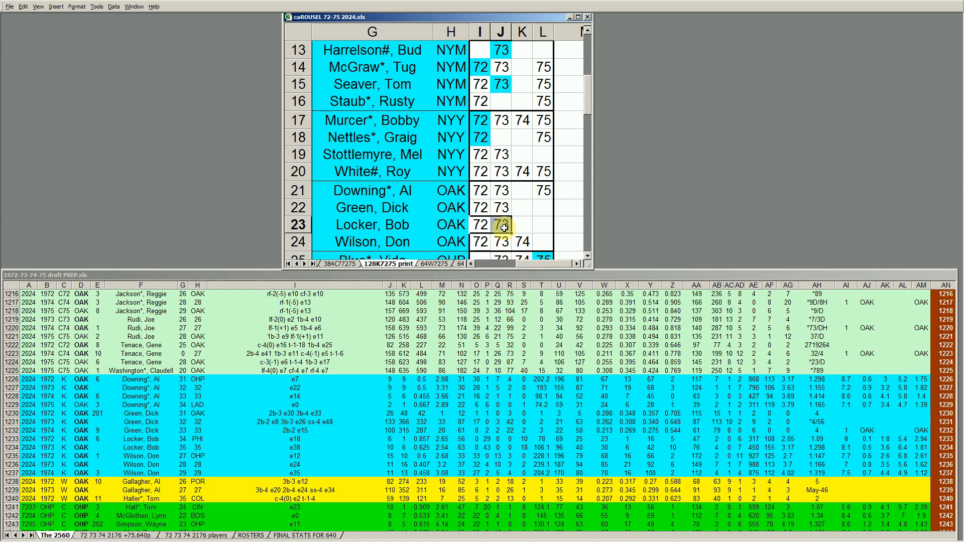
{"action": "left_click", "coordinate": [397, 230]}
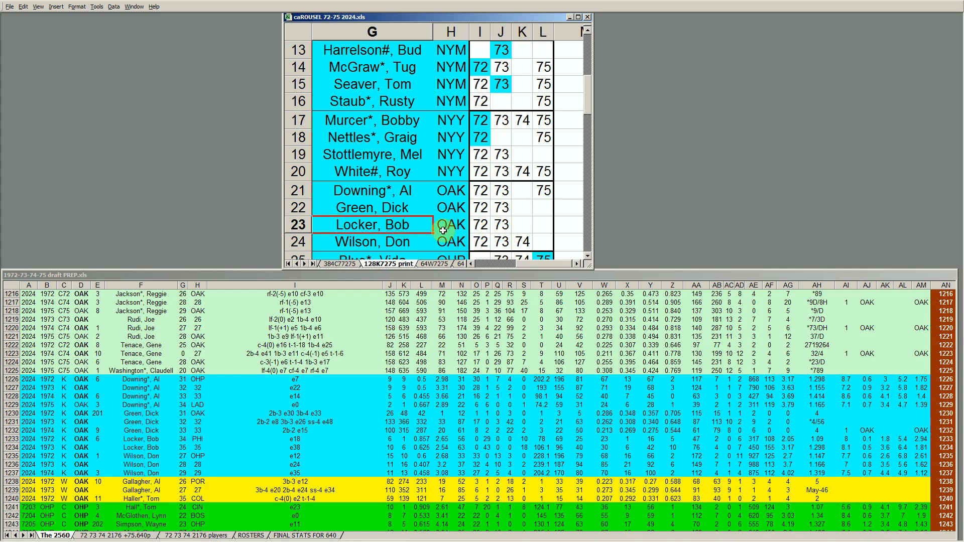
{"action": "left_click", "coordinate": [480, 227]}
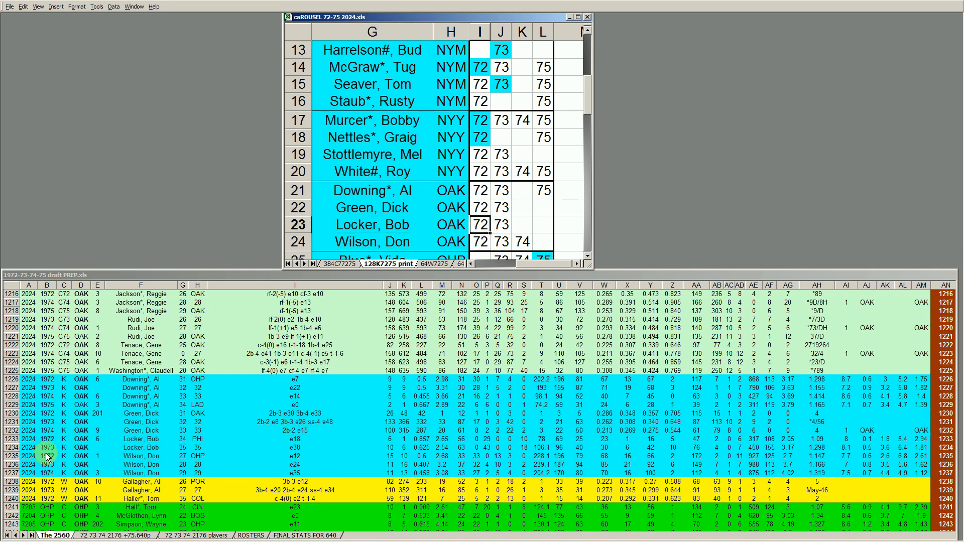
{"action": "left_click", "coordinate": [14, 442]}
{"action": "left_click", "coordinate": [14, 441]}
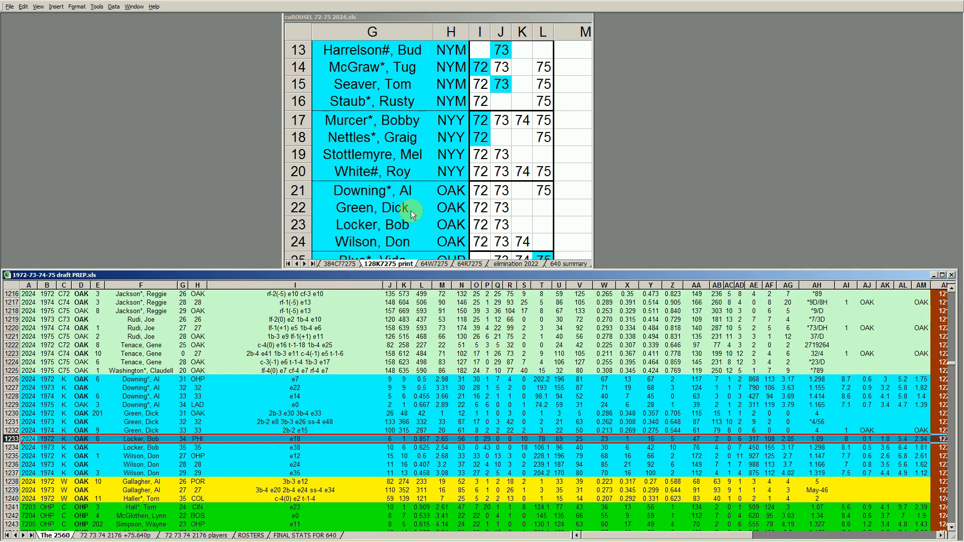
{"action": "left_click", "coordinate": [398, 223]}
{"action": "left_click", "coordinate": [398, 225]}
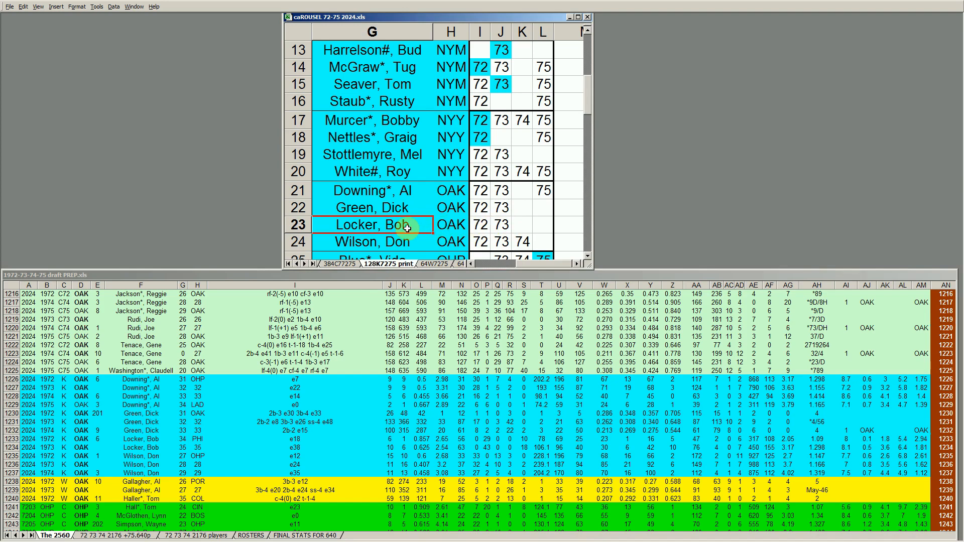
{"action": "left_click", "coordinate": [484, 211]}
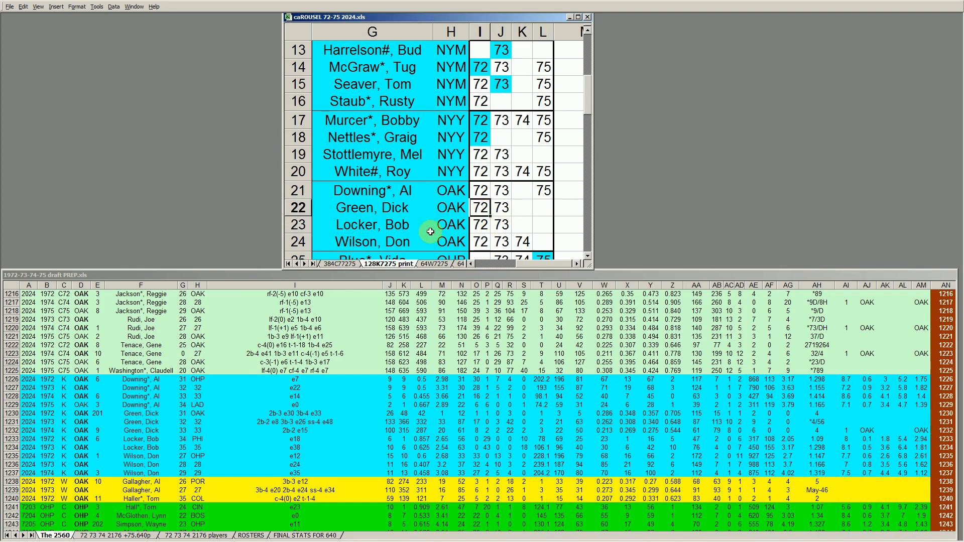
{"action": "left_click", "coordinate": [500, 228]}
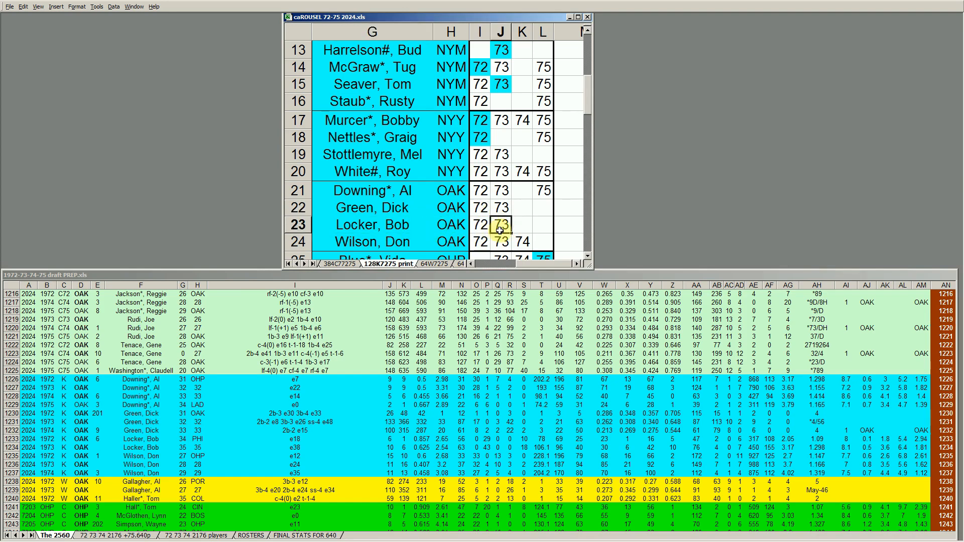
{"action": "left_click", "coordinate": [390, 222]}
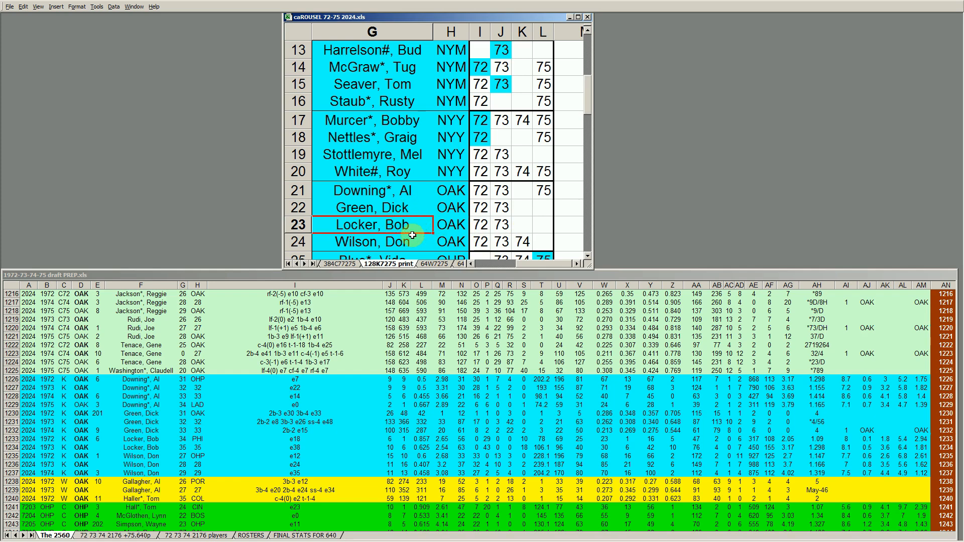
{"action": "left_click", "coordinate": [411, 242]}
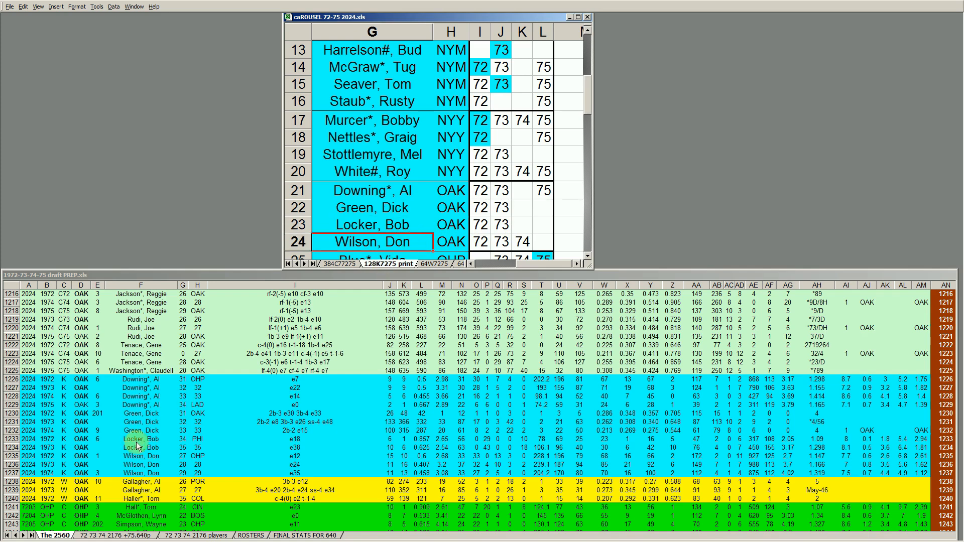
- Check Don Wilson's 1972 to 1974 statistics in PREP rows 1235 to 1237 against his row in the carousel sheet
{"action": "left_click", "coordinate": [14, 461]}
{"action": "left_click_drag", "start_coordinate": [14, 460], "coordinate": [17, 472]}
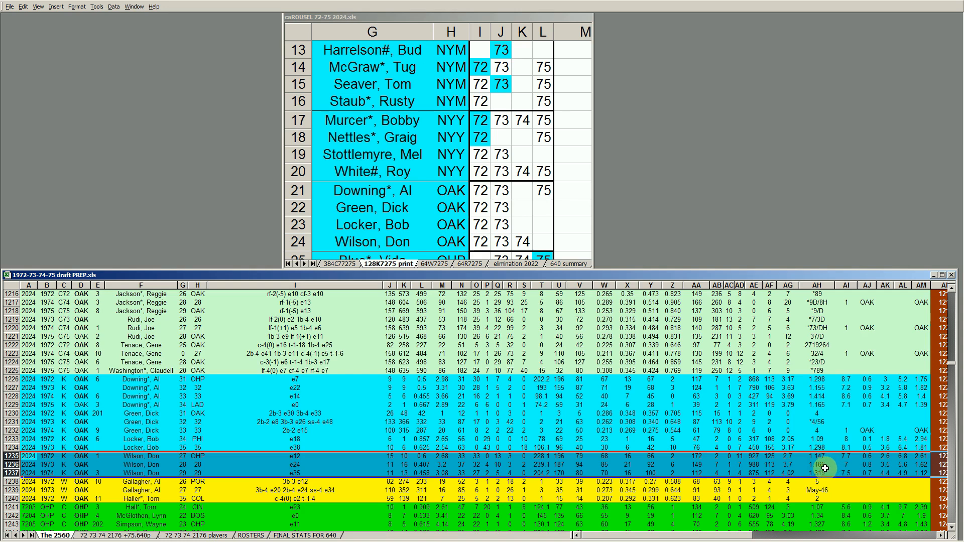
{"action": "left_click", "coordinate": [479, 190]}
{"action": "left_click", "coordinate": [453, 244]}
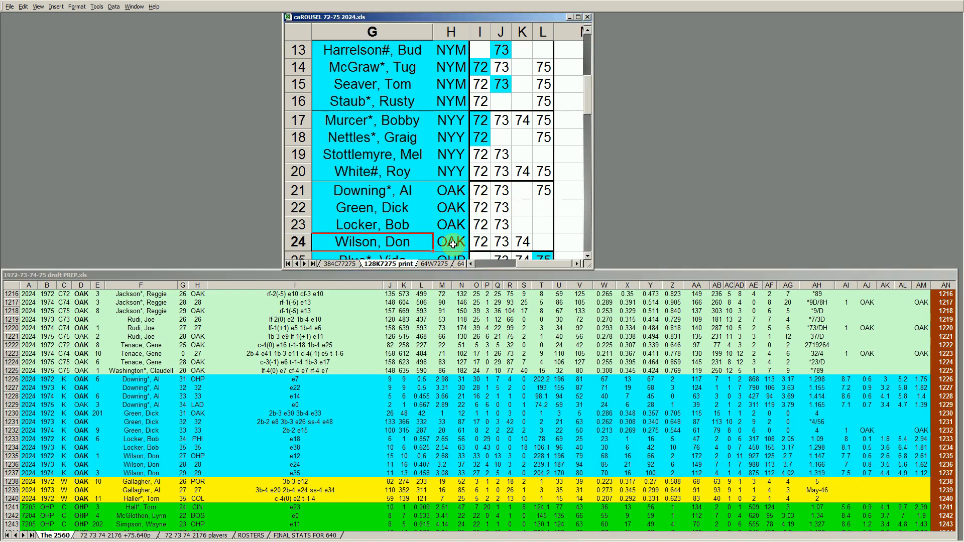
- Compare Don Wilson's season entries with Al Downing's in the OAK rows of the carousel sheet
{"action": "left_click", "coordinate": [517, 223]}
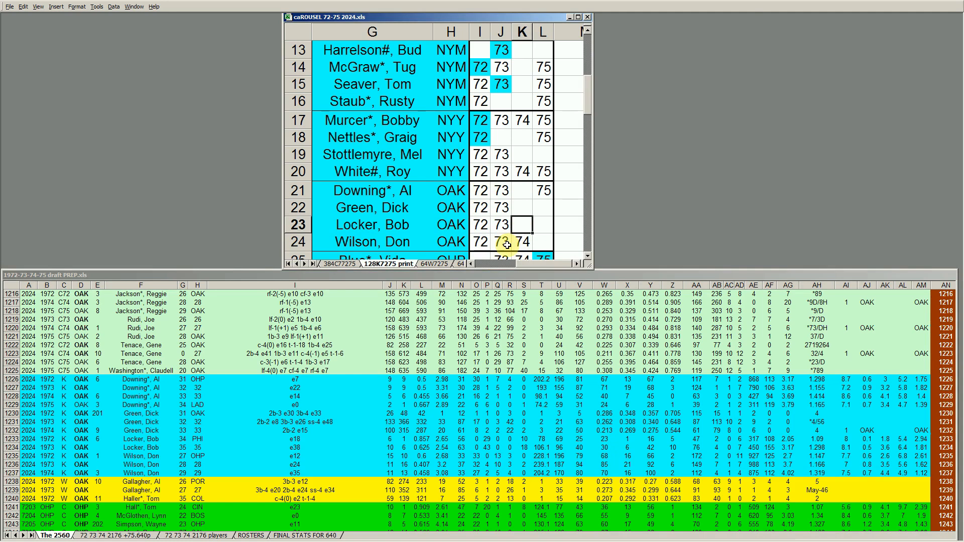
{"action": "left_click", "coordinate": [500, 190]}
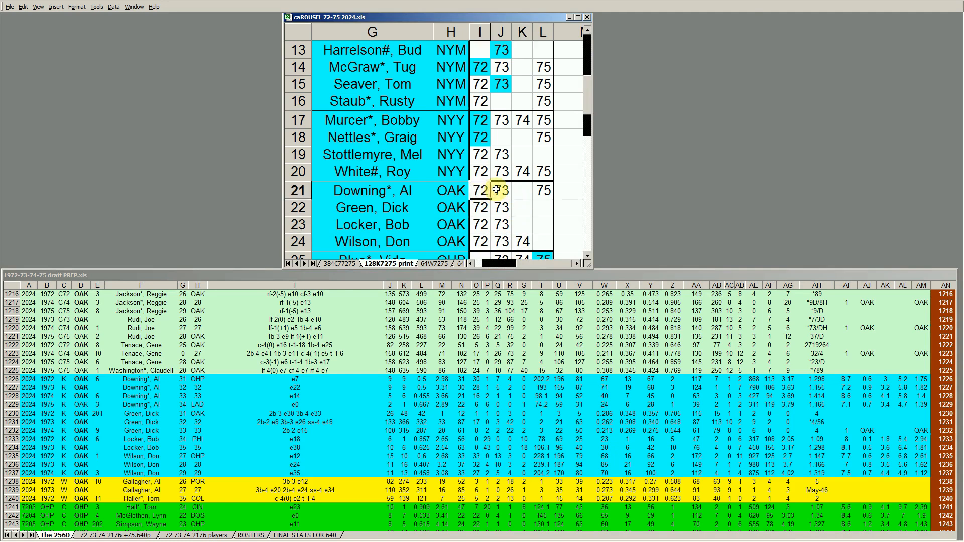
{"action": "left_click", "coordinate": [500, 241]}
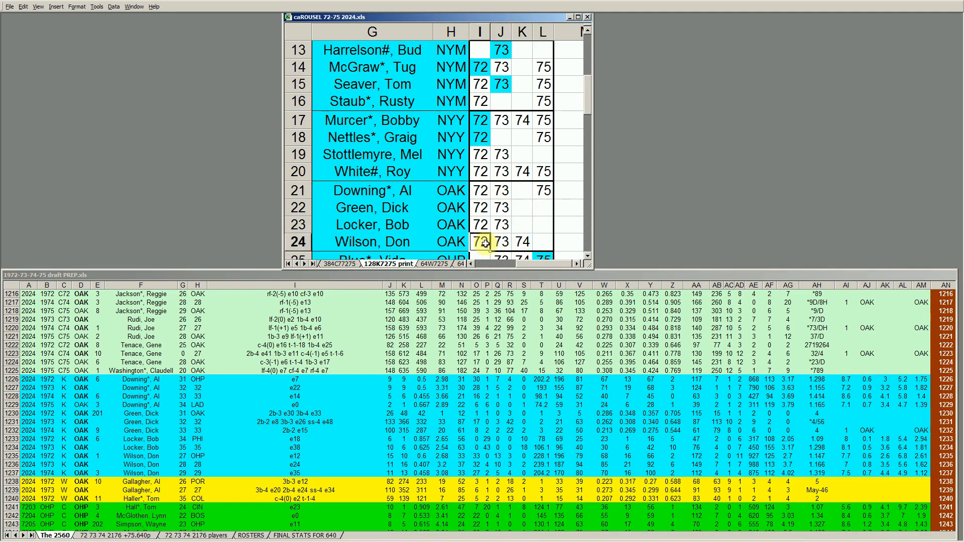
{"action": "left_click", "coordinate": [521, 242]}
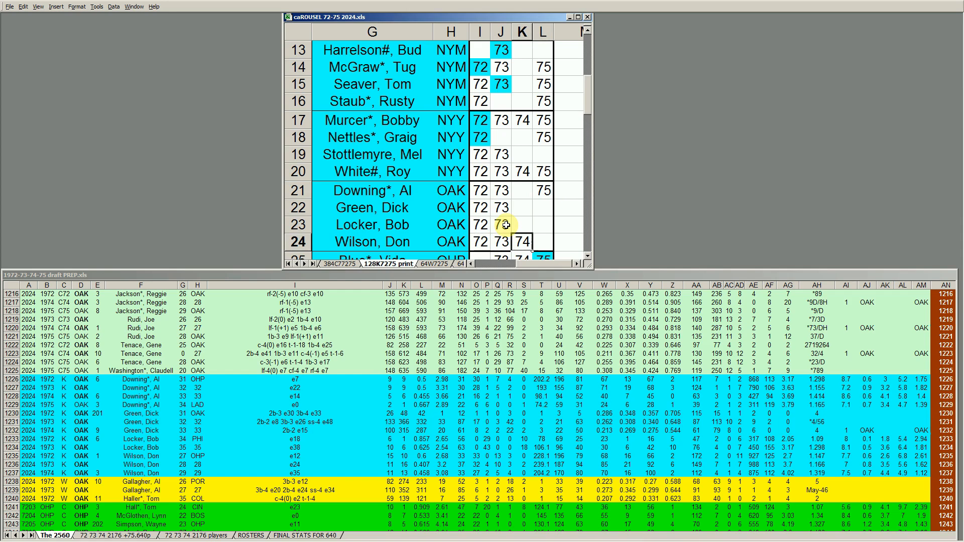
{"action": "left_click", "coordinate": [457, 242]}
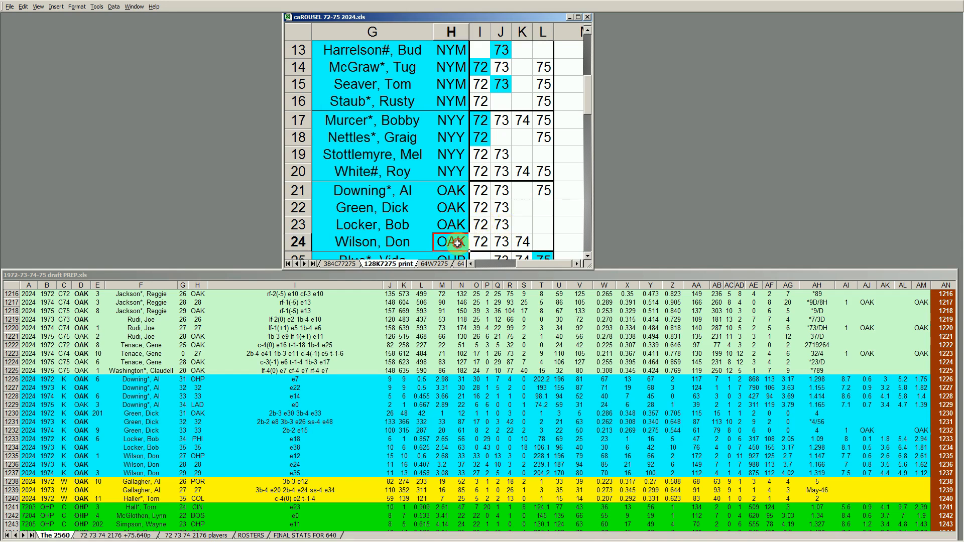
- Move on to the OHP players in carousel rows 25 to 28 and examine Vida Blue's 73, 74 and 75 entries
{"action": "key", "text": "Down"}
{"action": "key", "text": "Down"}
{"action": "key", "text": "Down"}
{"action": "key", "text": "Down"}
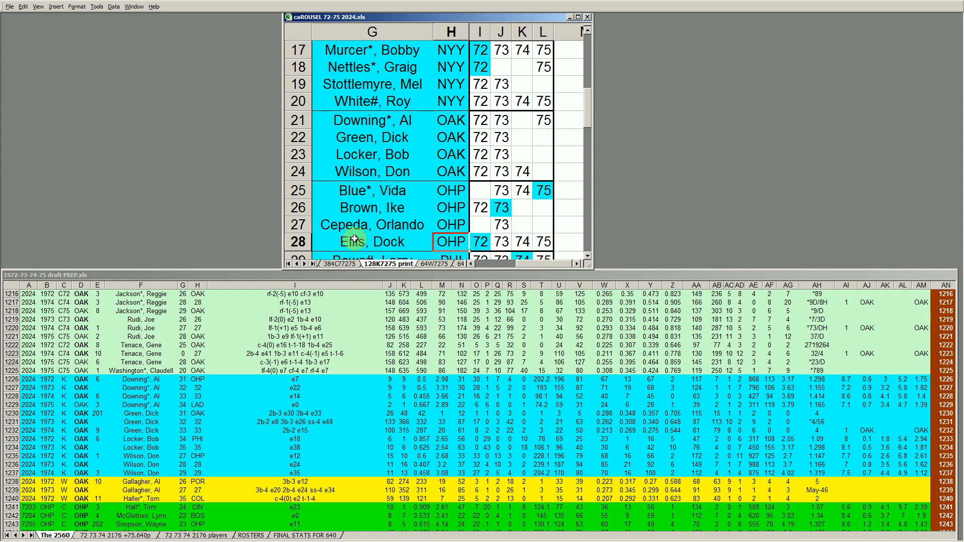
{"action": "left_click", "coordinate": [393, 191]}
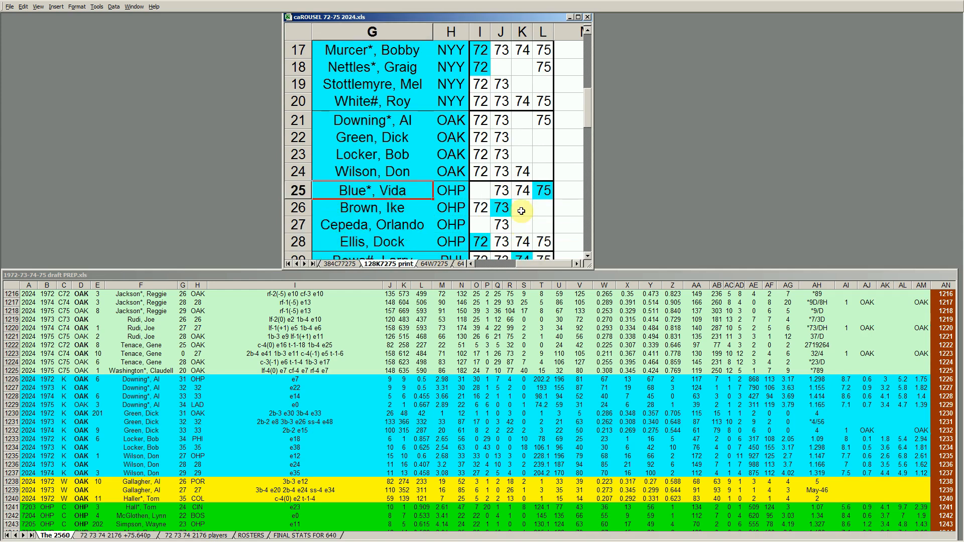
{"action": "left_click", "coordinate": [482, 195]}
{"action": "left_click_drag", "start_coordinate": [500, 190], "coordinate": [543, 191]}
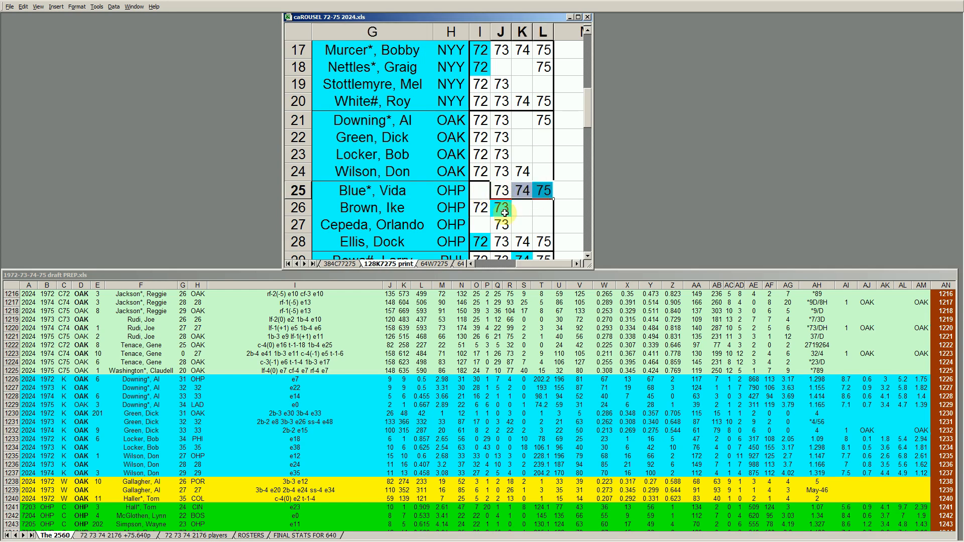
{"action": "left_click", "coordinate": [544, 193]}
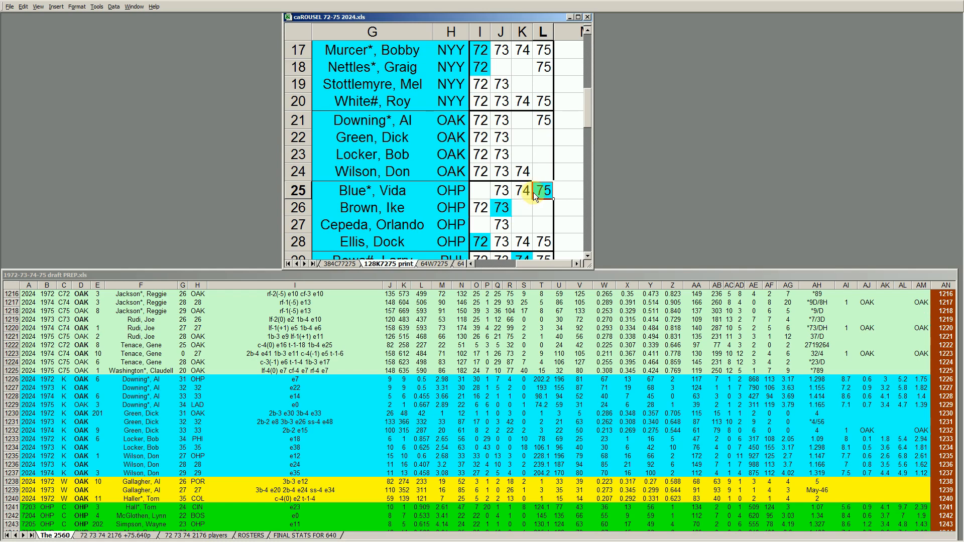
- Find Vida Blue's 1972 to 1975 rows, 1281 to 1284, in the PREP sheet and examine his pitching statistics
{"action": "left_click", "coordinate": [284, 422]}
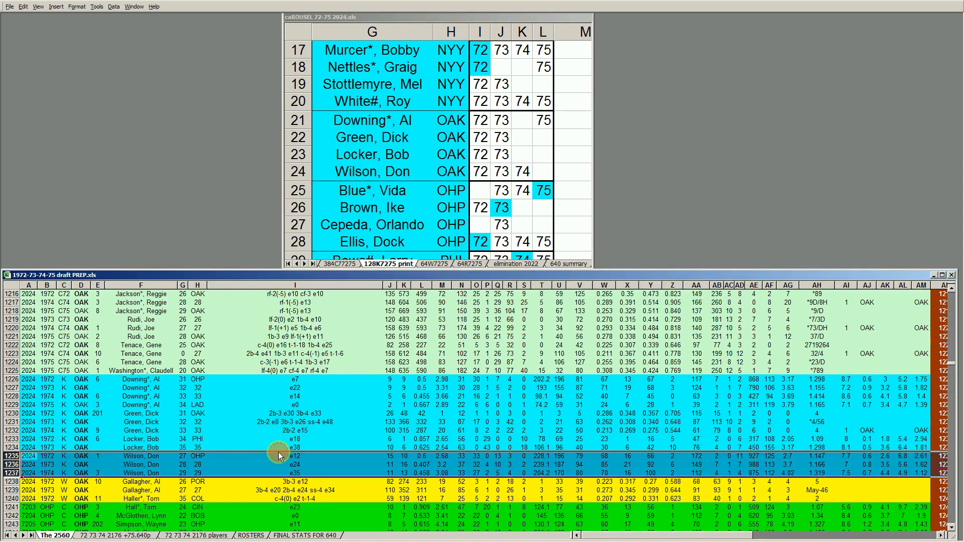
{"action": "left_click", "coordinate": [280, 454]}
{"action": "key", "text": "Down"}
{"action": "key", "text": "Down"}
{"action": "key", "text": "Down"}
{"action": "key", "text": "Down"}
{"action": "key", "text": "Down"}
{"action": "key", "text": "Down"}
{"action": "key", "text": "Down"}
{"action": "key", "text": "Down"}
{"action": "key", "text": "Down"}
{"action": "key", "text": "Down"}
{"action": "key", "text": "Down"}
{"action": "key", "text": "Down"}
{"action": "key", "text": "Down"}
{"action": "key", "text": "Down"}
{"action": "key", "text": "Down"}
{"action": "key", "text": "Down"}
{"action": "key", "text": "Down"}
{"action": "key", "text": "Down"}
{"action": "key", "text": "Down"}
{"action": "key", "text": "Down"}
{"action": "key", "text": "Down"}
{"action": "key", "text": "Down"}
{"action": "key", "text": "Down"}
{"action": "key", "text": "Down"}
{"action": "key", "text": "Down"}
{"action": "key", "text": "Down"}
{"action": "key", "text": "Down"}
{"action": "key", "text": "Down"}
{"action": "key", "text": "Down"}
{"action": "key", "text": "Down"}
{"action": "key", "text": "Down"}
{"action": "key", "text": "Down"}
{"action": "key", "text": "Down"}
{"action": "key", "text": "Down"}
{"action": "key", "text": "Down"}
{"action": "key", "text": "Down"}
{"action": "key", "text": "Down"}
{"action": "key", "text": "Down"}
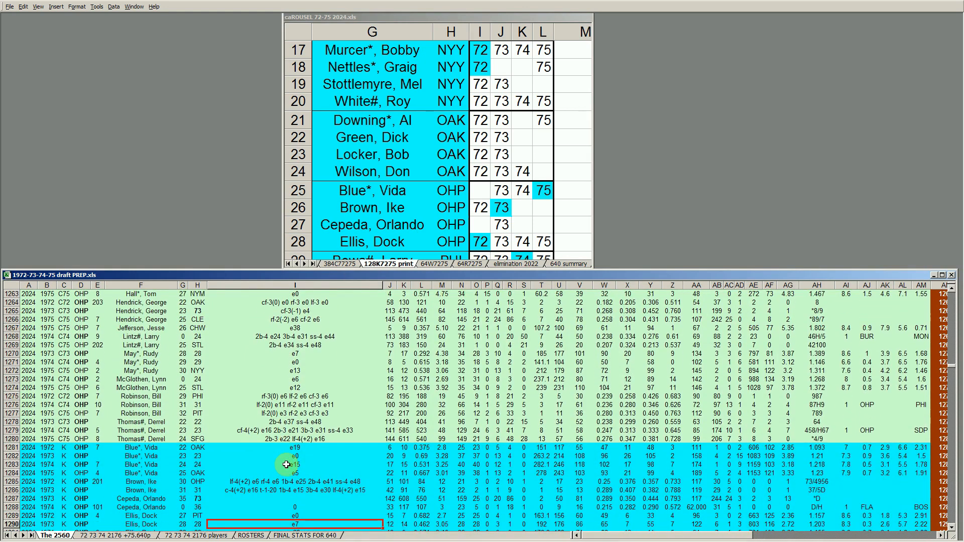
{"action": "key", "text": "Down"}
{"action": "key", "text": "Down"}
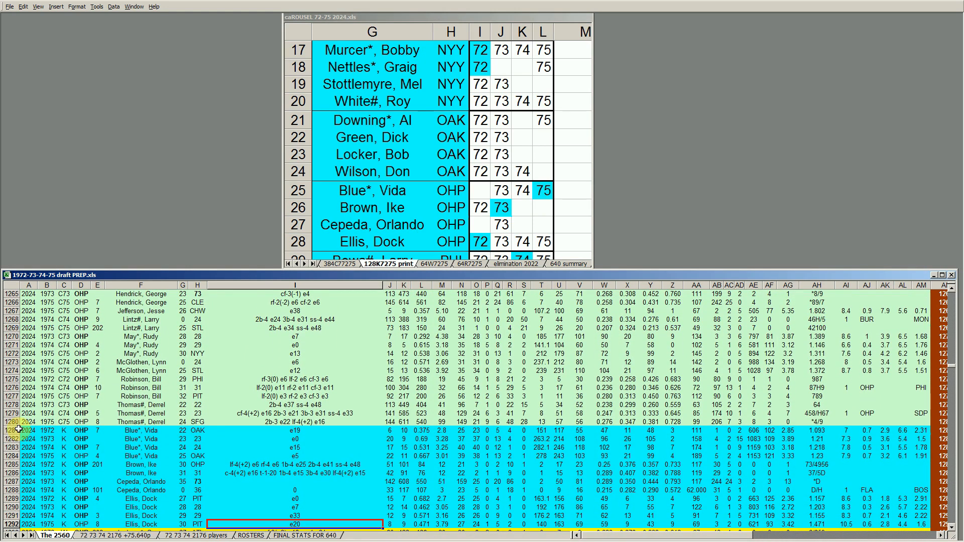
{"action": "left_click_drag", "start_coordinate": [13, 431], "coordinate": [15, 456]}
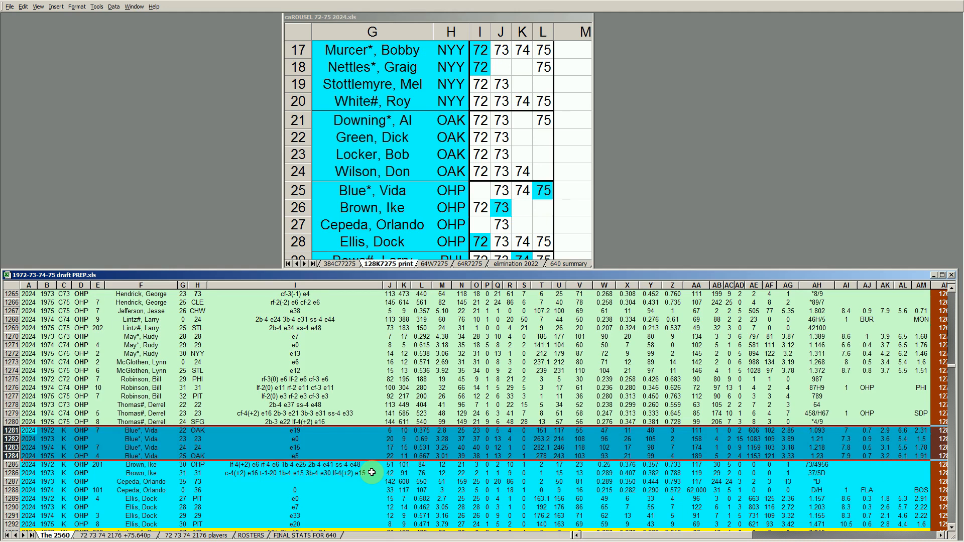
{"action": "left_click", "coordinate": [830, 441]}
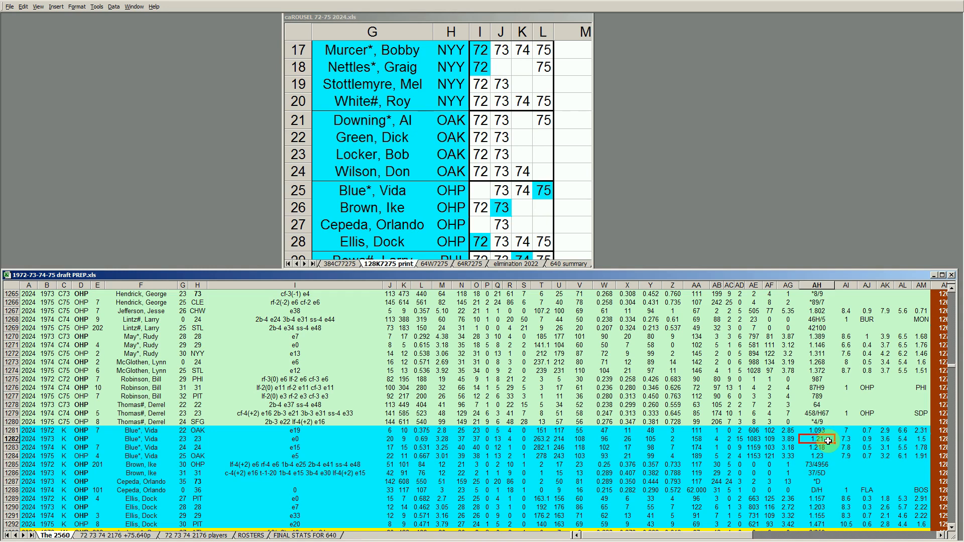
- Go back to OAK's C-group rows in the PREP sheet and examine Catfish Hunter's and Ken Holtzman's statistics
{"action": "left_click", "coordinate": [542, 405]}
{"action": "key", "text": "Up"}
{"action": "key", "text": "Up"}
{"action": "key", "text": "Up"}
{"action": "key", "text": "Up"}
{"action": "key", "text": "Up"}
{"action": "key", "text": "Up"}
{"action": "key", "text": "Up"}
{"action": "key", "text": "Up"}
{"action": "key", "text": "Up"}
{"action": "key", "text": "Up"}
{"action": "key", "text": "Up"}
{"action": "key", "text": "Up"}
{"action": "key", "text": "Up"}
{"action": "key", "text": "Up"}
{"action": "key", "text": "Up"}
{"action": "key", "text": "Up"}
{"action": "key", "text": "Up"}
{"action": "key", "text": "Up"}
{"action": "key", "text": "Up"}
{"action": "key", "text": "Up"}
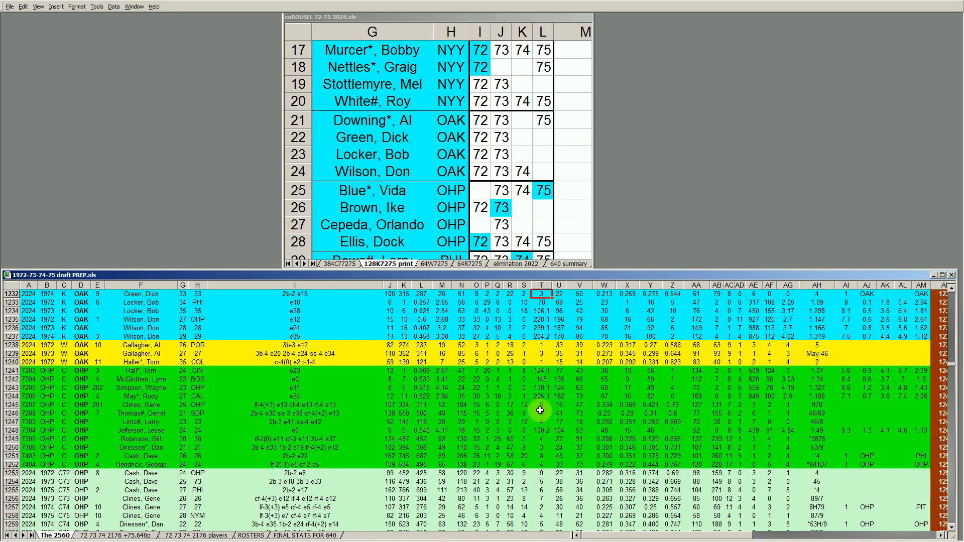
{"action": "left_click", "coordinate": [68, 440]}
{"action": "key", "text": "Page_Up"}
{"action": "key", "text": "Page_Up"}
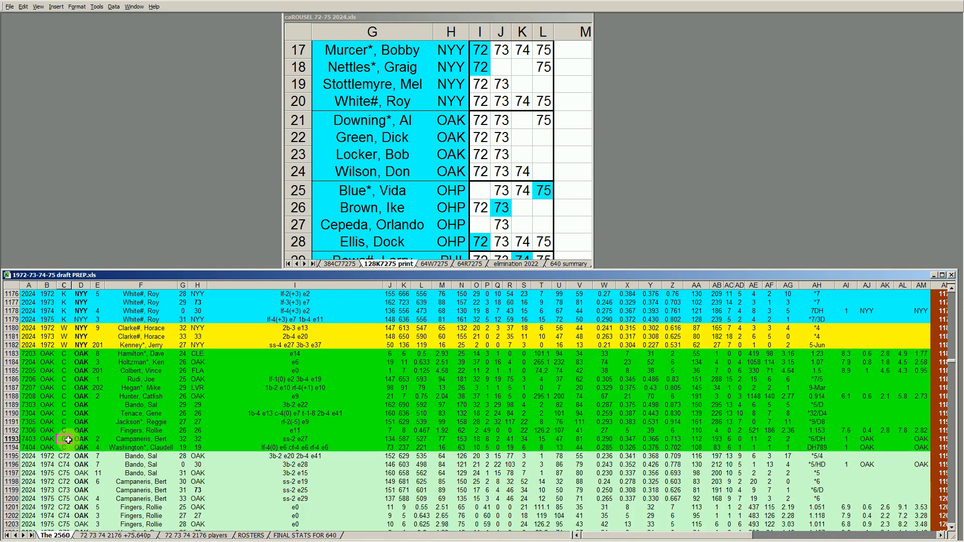
{"action": "left_click", "coordinate": [15, 399]}
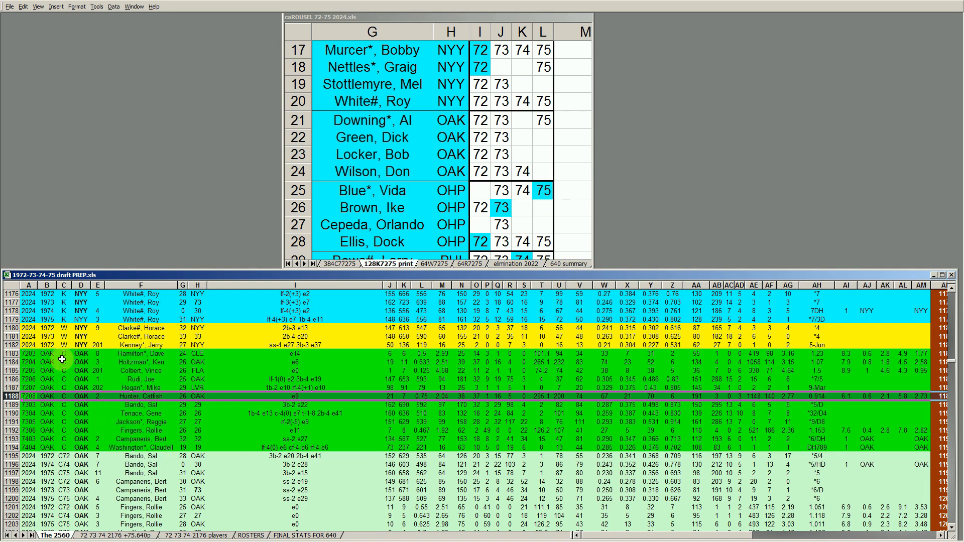
{"action": "left_click", "coordinate": [12, 362]}
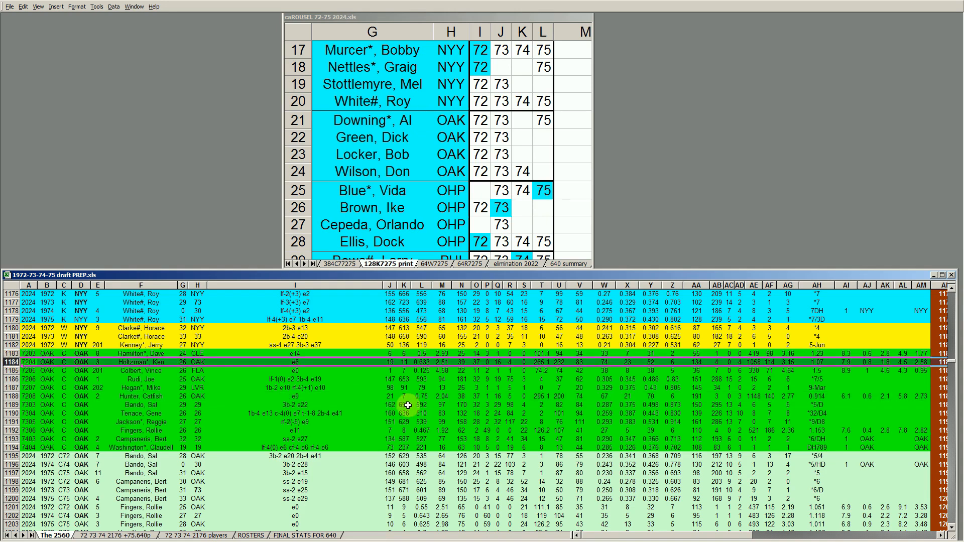
- Review the OAK C-group rows of Reggie Jackson, Bert Campaneris, Gene Tenace and Rollie Fingers in the PREP sheet
{"action": "left_click", "coordinate": [233, 424]}
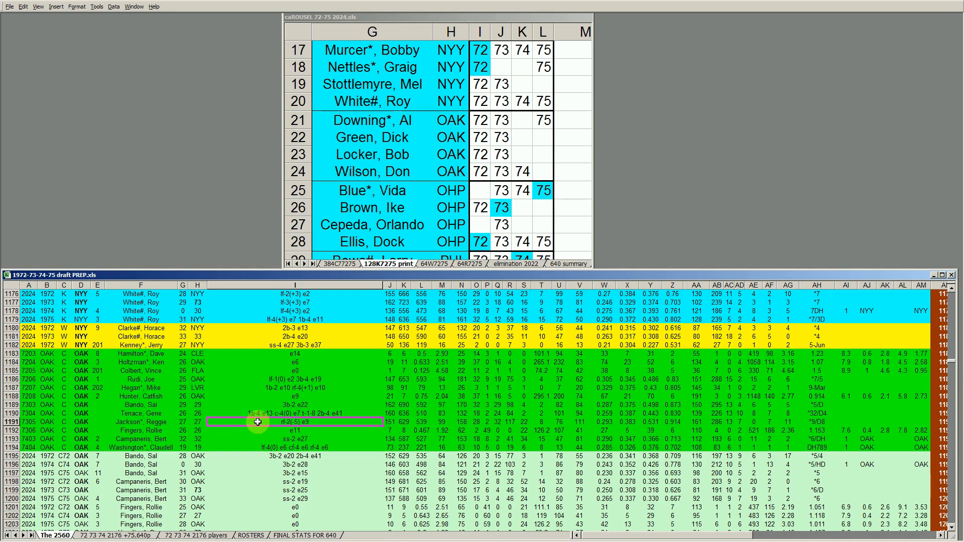
{"action": "left_click", "coordinate": [306, 439]}
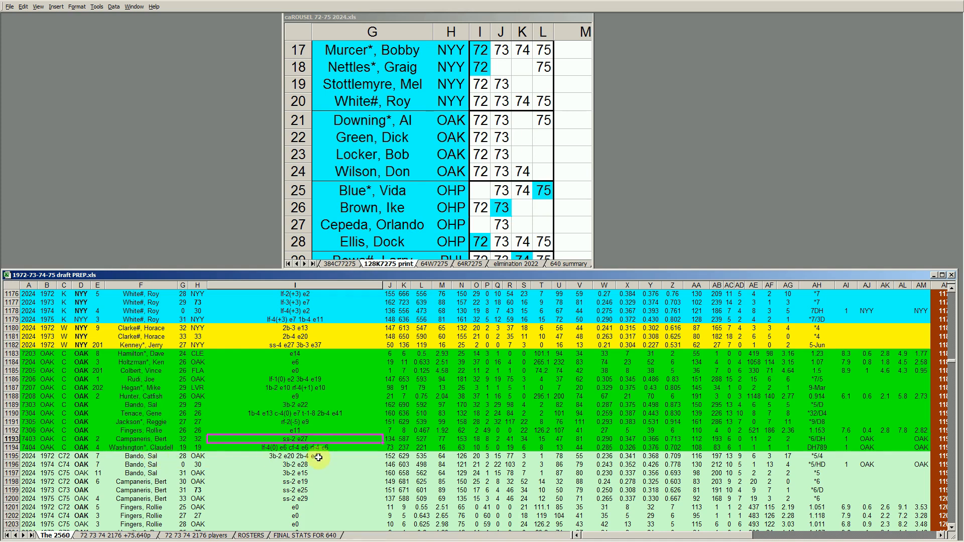
{"action": "left_click", "coordinate": [144, 413]}
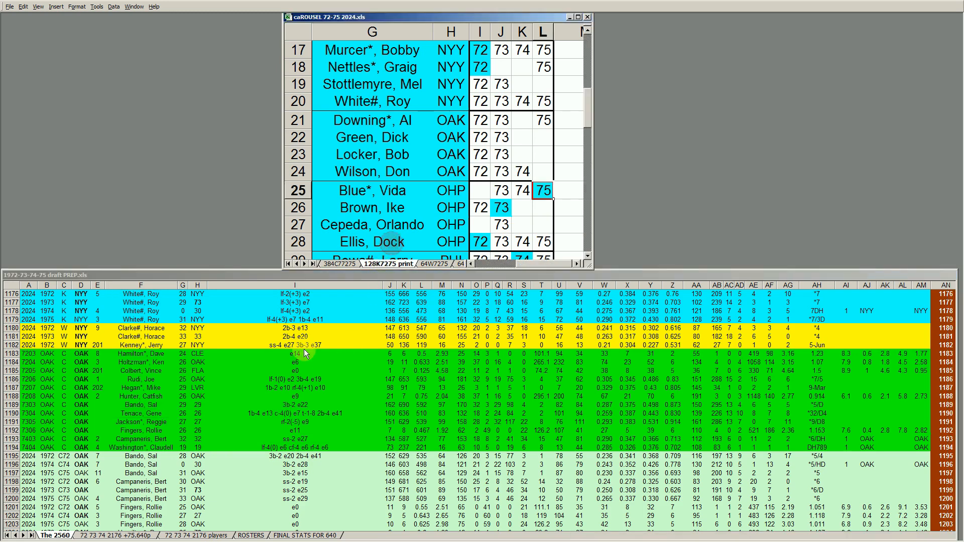
{"action": "left_click", "coordinate": [151, 430]}
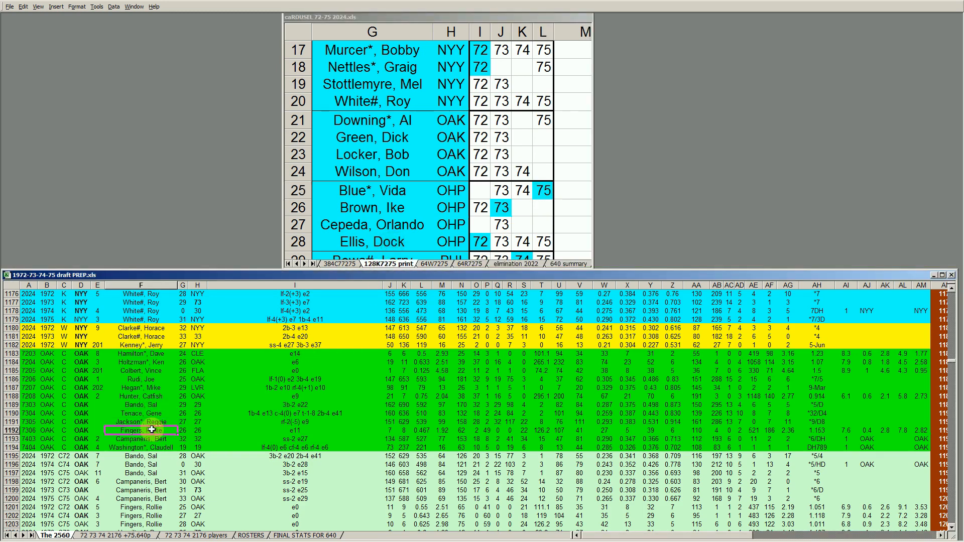
- Return to the OHP K-group rows and check Ike Brown's 1973 statistics in PREP row 1286 against his 73 entry in the carousel sheet
{"action": "key", "text": "Page_Down"}
{"action": "key", "text": "Page_Down"}
{"action": "key", "text": "Page_Down"}
{"action": "key", "text": "Page_Down"}
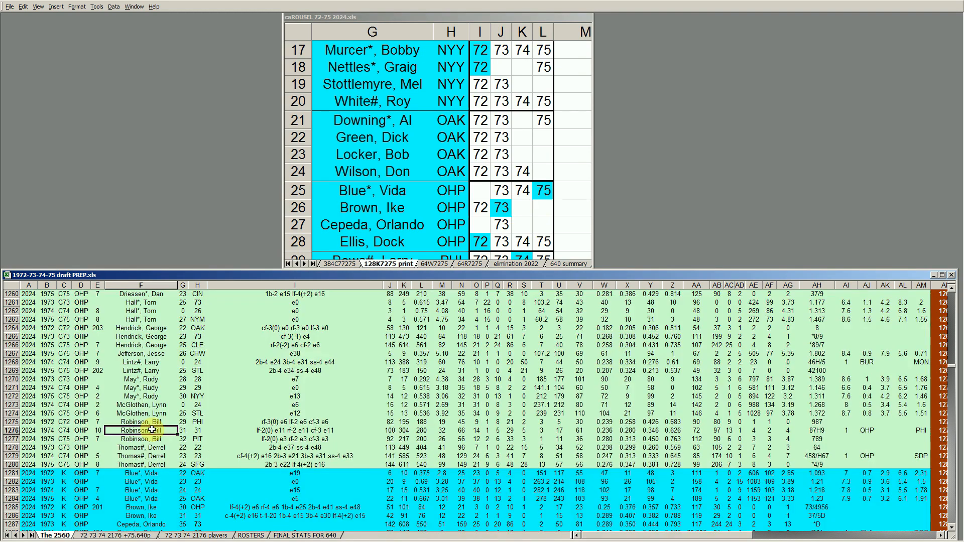
{"action": "scroll", "coordinate": [187, 431], "scroll_direction": "up", "scroll_amount": 5}
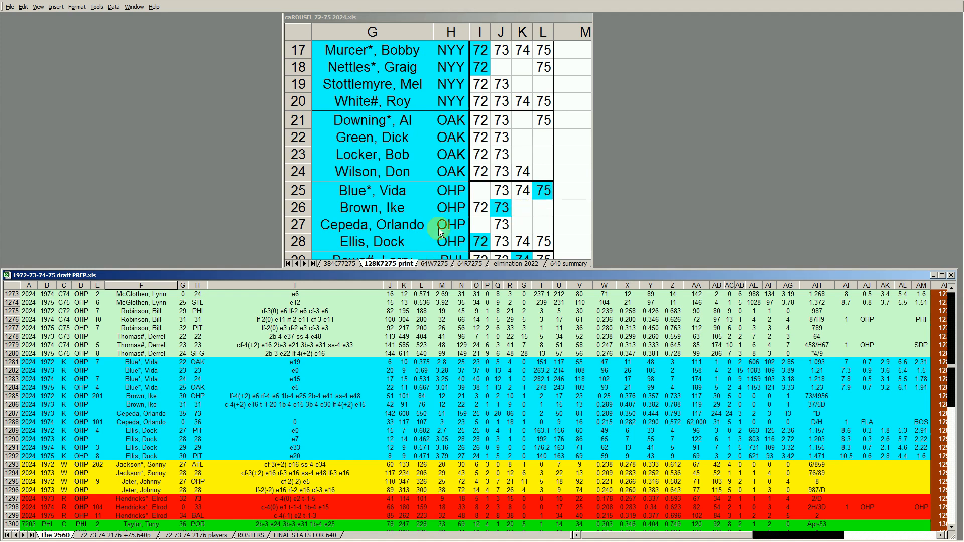
{"action": "left_click", "coordinate": [392, 210]}
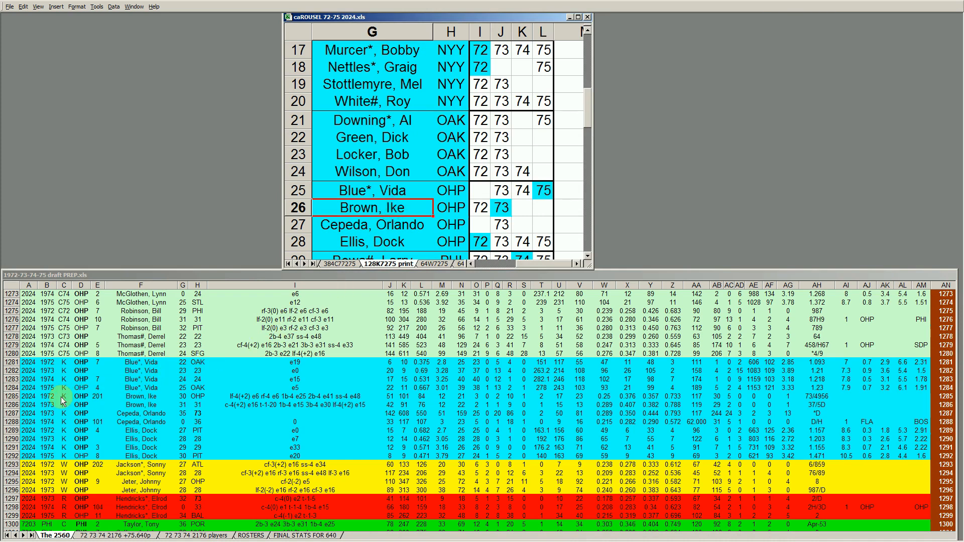
{"action": "left_click", "coordinate": [17, 405]}
{"action": "left_click", "coordinate": [15, 405]}
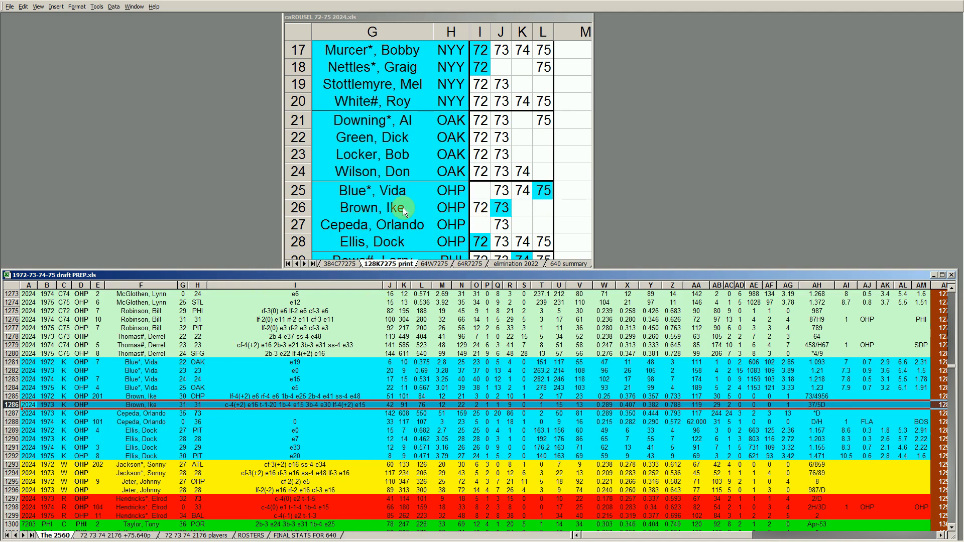
{"action": "left_click", "coordinate": [502, 207]}
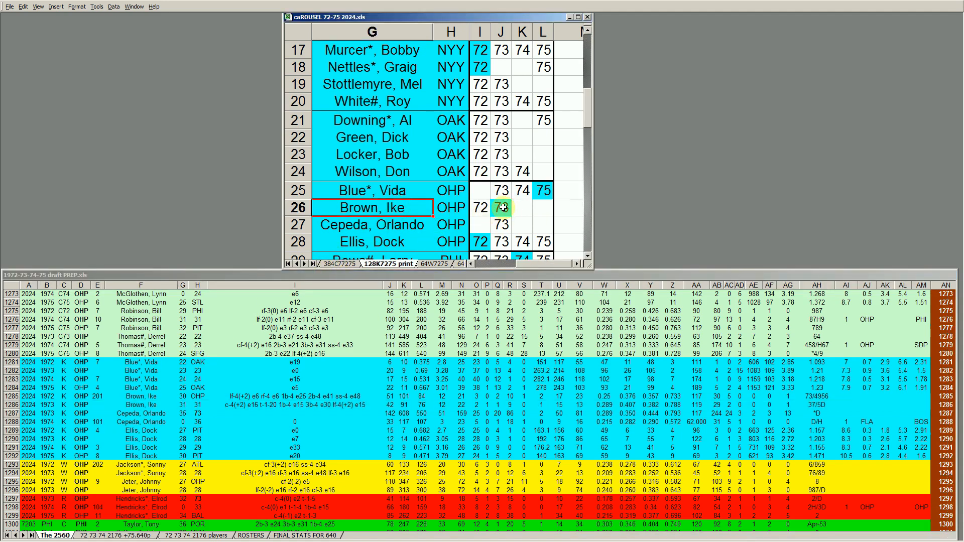
- Check Orlando Cepeda's 73 entry in the carousel sheet against his 1973 statistics in PREP row 1287
{"action": "left_click", "coordinate": [498, 225]}
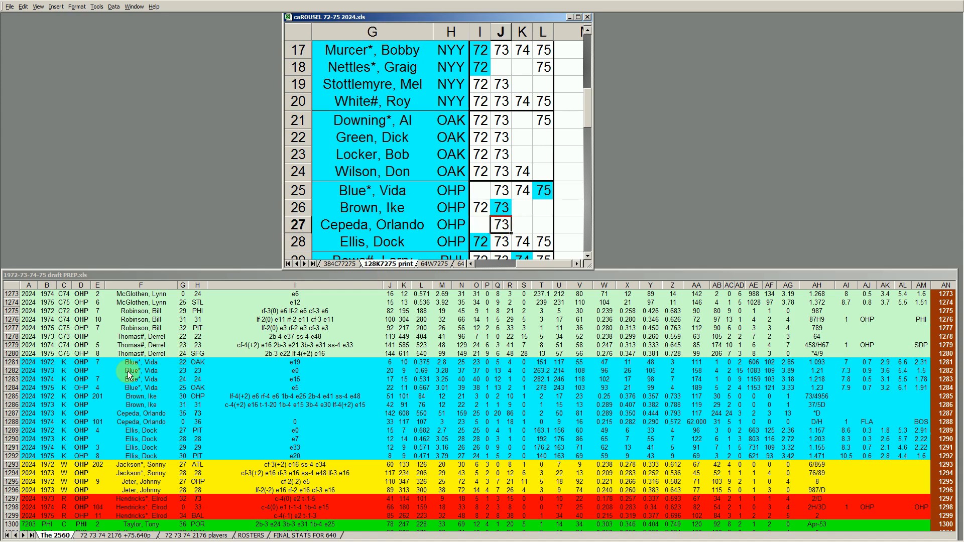
{"action": "left_click", "coordinate": [14, 406]}
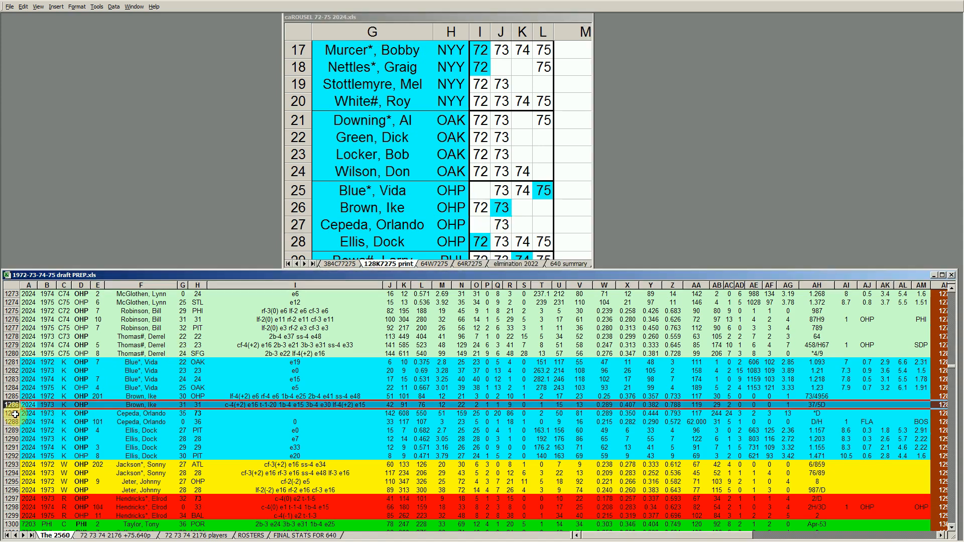
{"action": "left_click", "coordinate": [14, 414]}
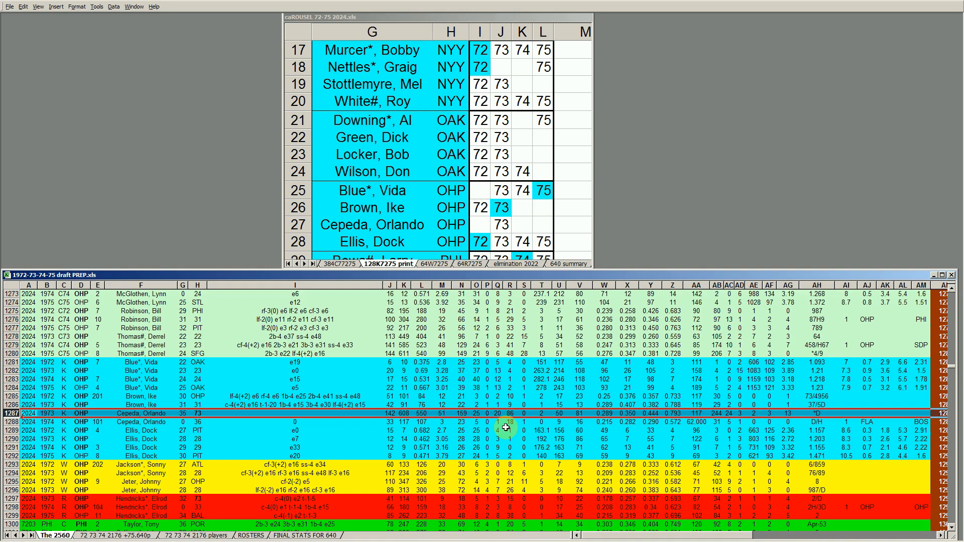
- Weigh Cepeda's 73 entry against Ike Brown's 73 and Vida Blue's 75 entries, and move on to Dock Ellis in carousel row 28
{"action": "left_click", "coordinate": [503, 225]}
{"action": "left_click", "coordinate": [502, 208]}
{"action": "left_click", "coordinate": [504, 226]}
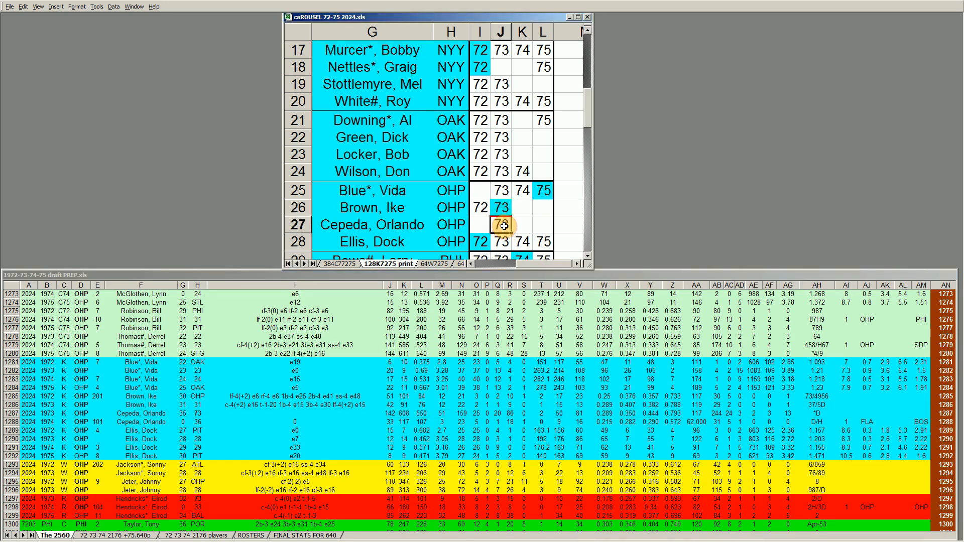
{"action": "left_click", "coordinate": [543, 191]}
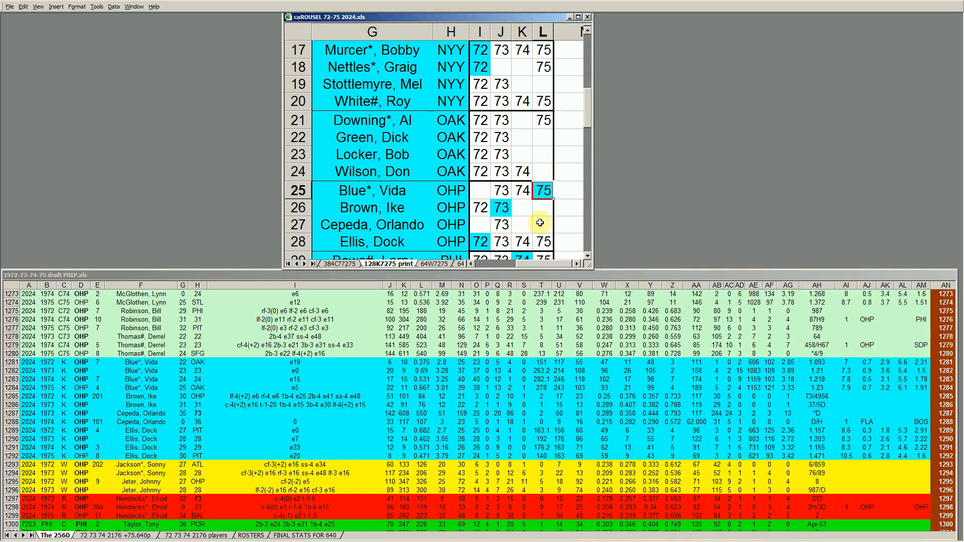
{"action": "left_click", "coordinate": [404, 242]}
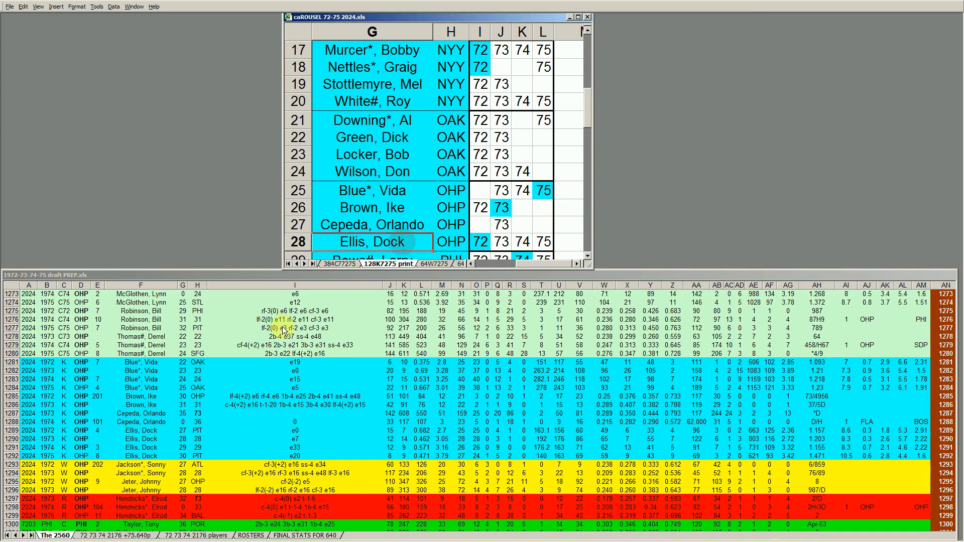
- Check Dock Ellis's 72 entry in the carousel sheet against his 1972–75 statistics in PREP rows 1289 to 1292
{"action": "left_click", "coordinate": [12, 430]}
{"action": "left_click_drag", "start_coordinate": [15, 431], "coordinate": [16, 454]}
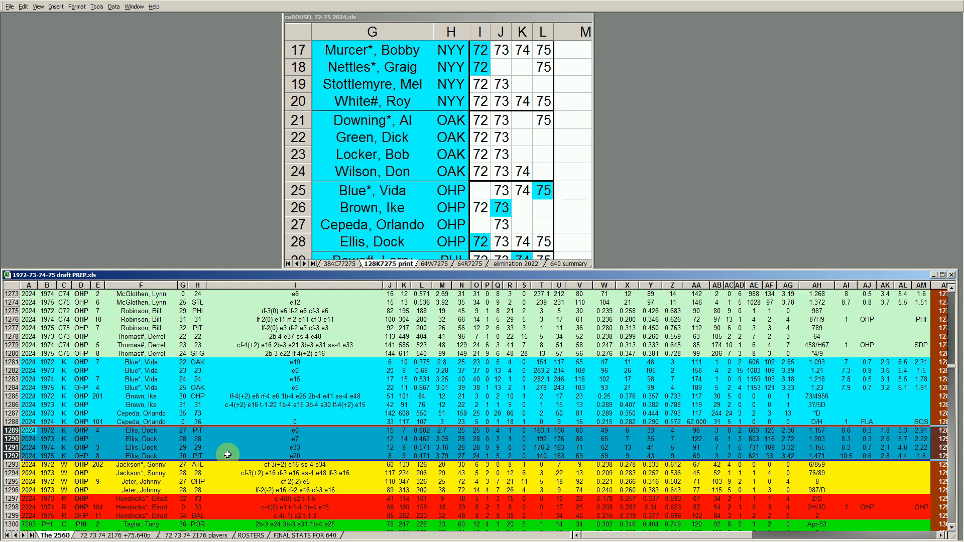
{"action": "key", "text": "Delete"}
{"action": "key", "text": "ctrl+z"}
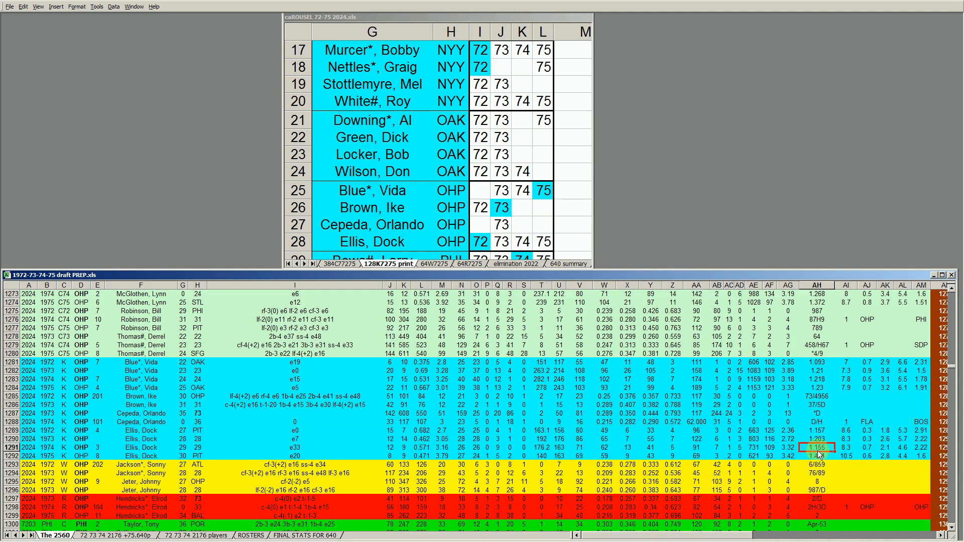
{"action": "left_click", "coordinate": [831, 447]}
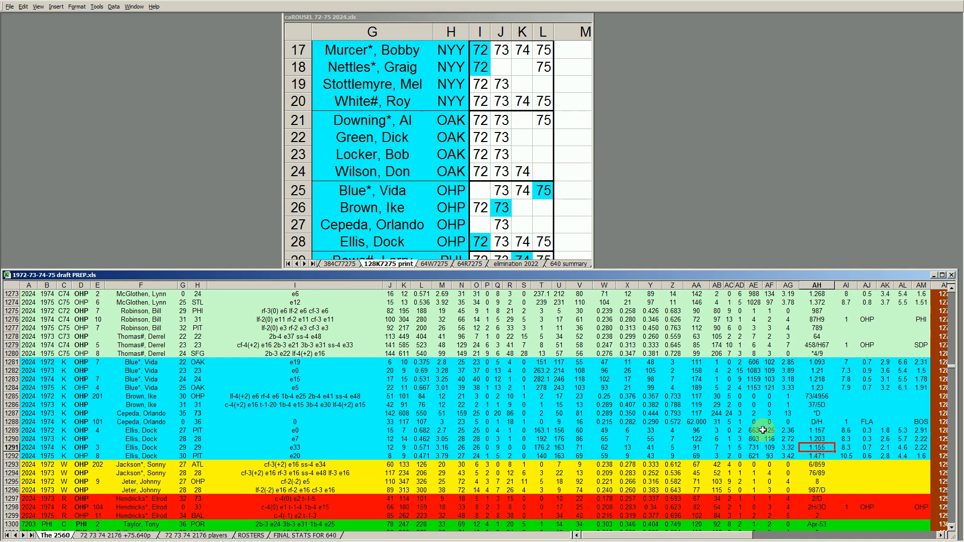
{"action": "left_click", "coordinate": [481, 244]}
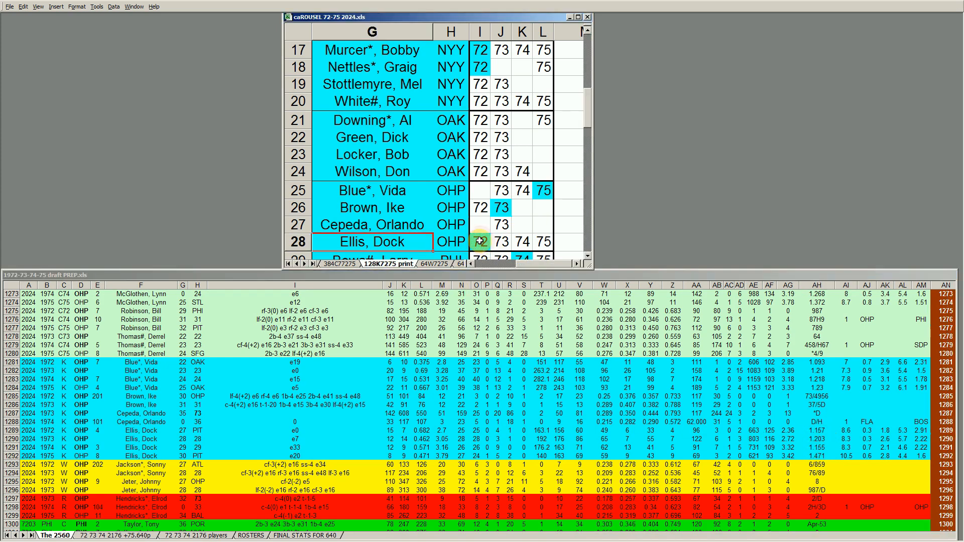
- Check Vida Blue's 75 entry in the carousel sheet against his 1975 statistics in PREP row 1284
{"action": "left_click", "coordinate": [542, 190]}
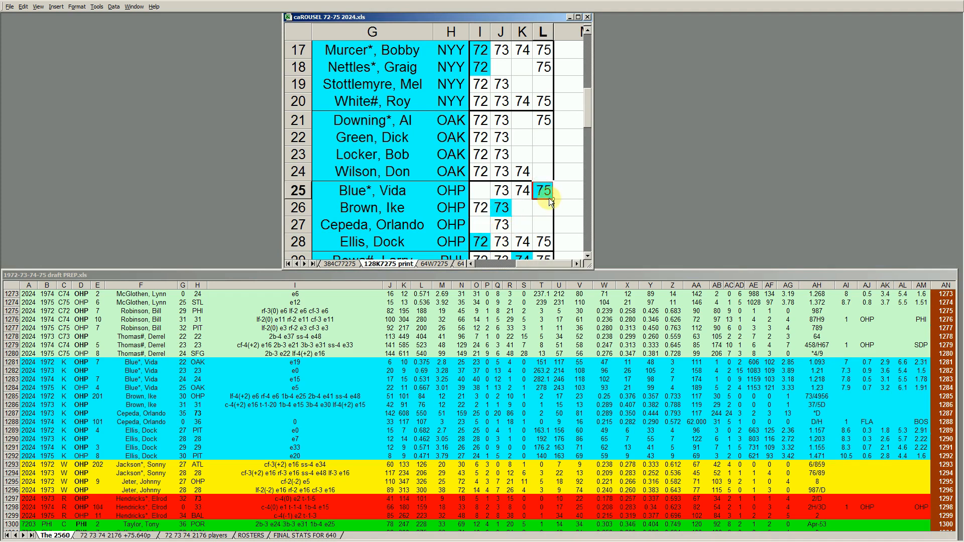
{"action": "left_click", "coordinate": [13, 392]}
{"action": "left_click", "coordinate": [12, 389]}
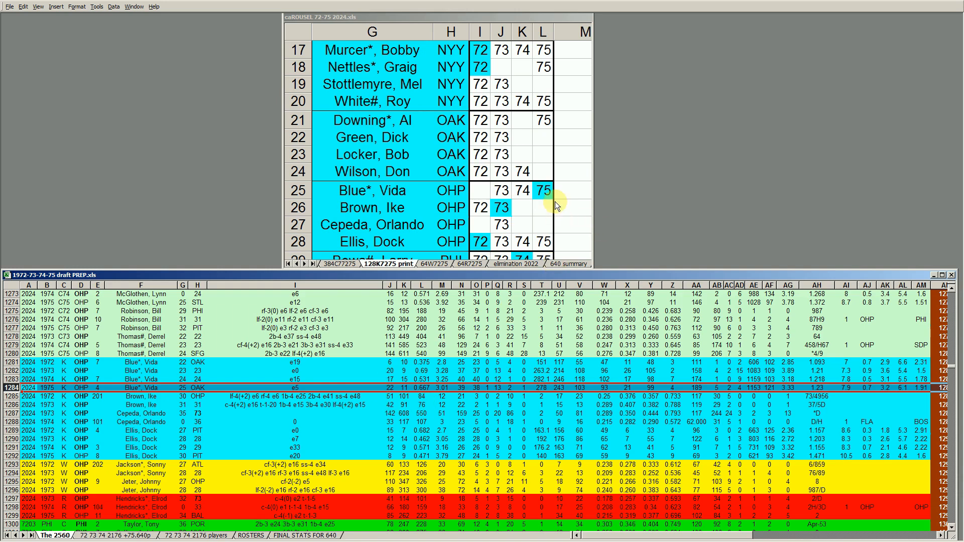
{"action": "left_click", "coordinate": [411, 195]}
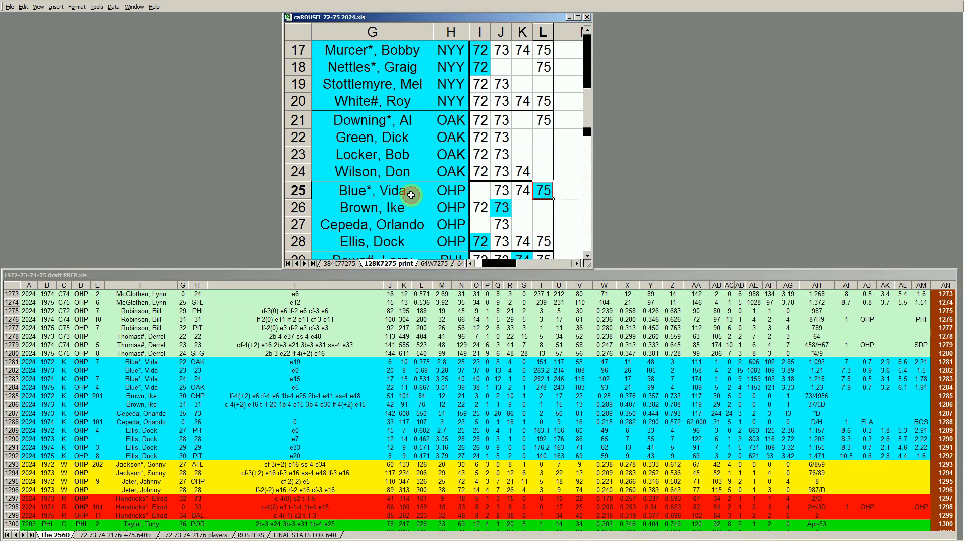
{"action": "left_click", "coordinate": [401, 193]}
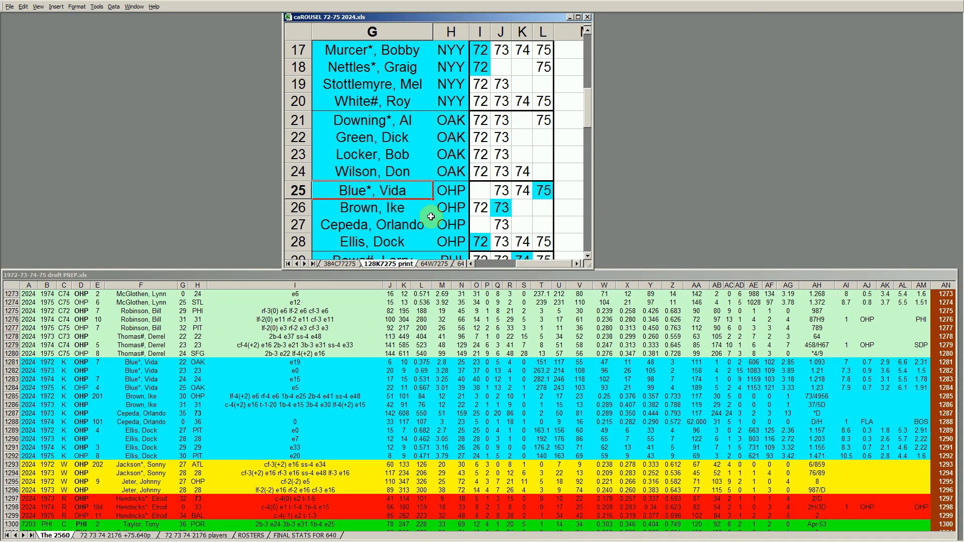
- Compare Vida Blue of OHP with OAK's Dick Green and Al Downing in the carousel sheet
{"action": "left_click", "coordinate": [421, 139]}
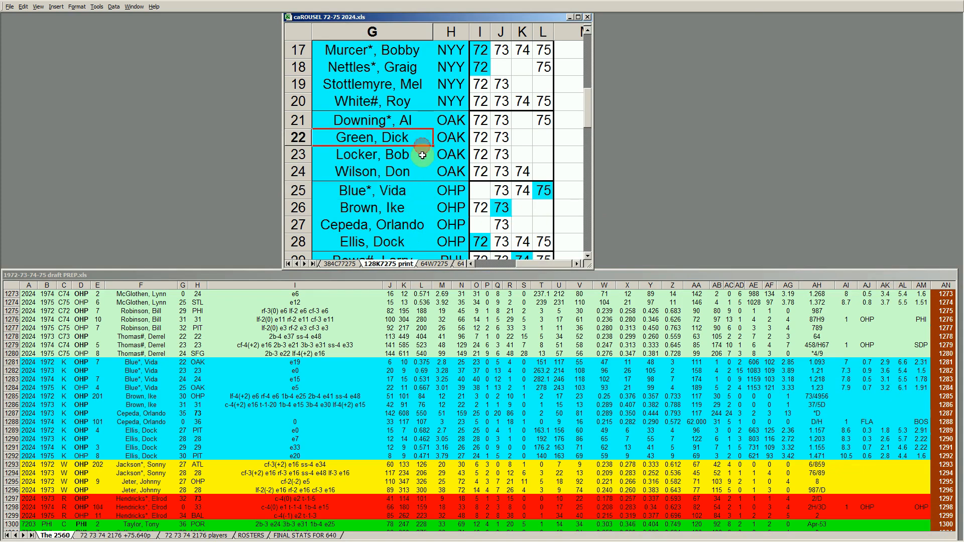
{"action": "left_click", "coordinate": [397, 191]}
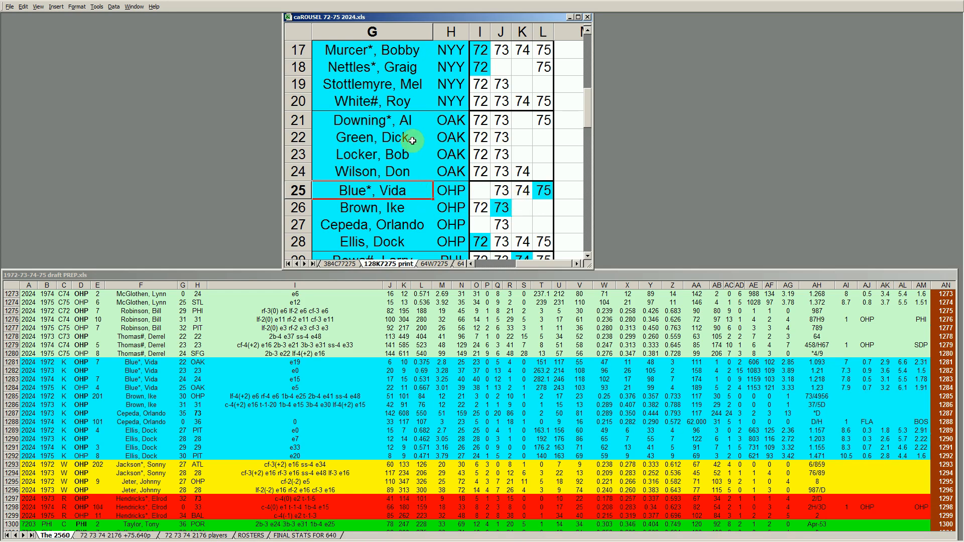
{"action": "left_click", "coordinate": [405, 118]}
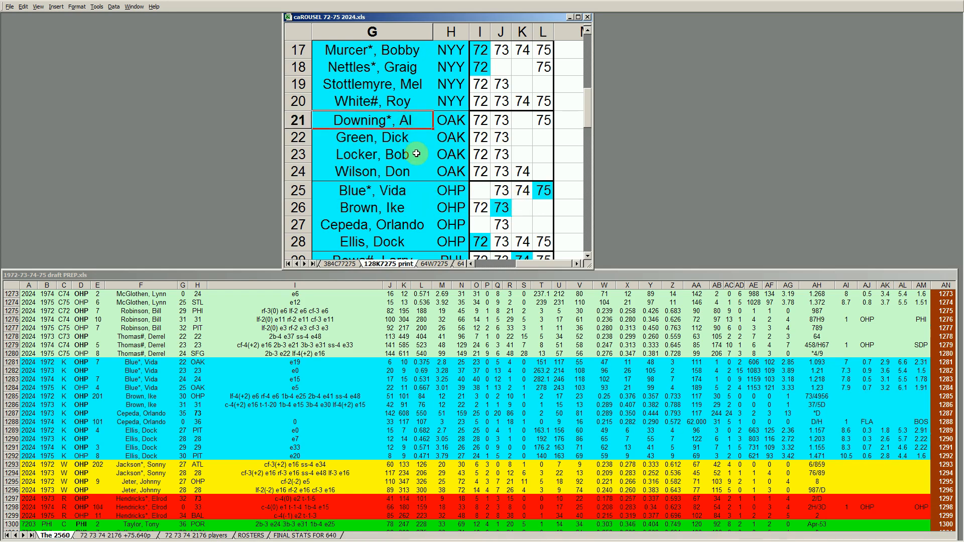
{"action": "left_click", "coordinate": [393, 193]}
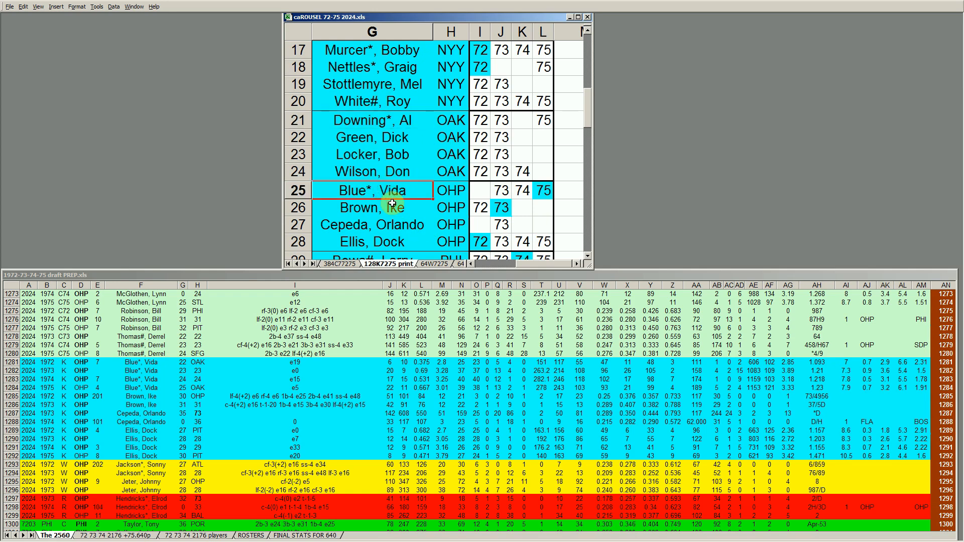
- Move on to Larry Bowa in carousel row 29 and bring up the PHI K-group rows in the PREP sheet
{"action": "key", "text": "Down"}
{"action": "key", "text": "Down"}
{"action": "key", "text": "Down"}
{"action": "key", "text": "Down"}
{"action": "key", "text": "Down"}
{"action": "key", "text": "Down"}
{"action": "key", "text": "Down"}
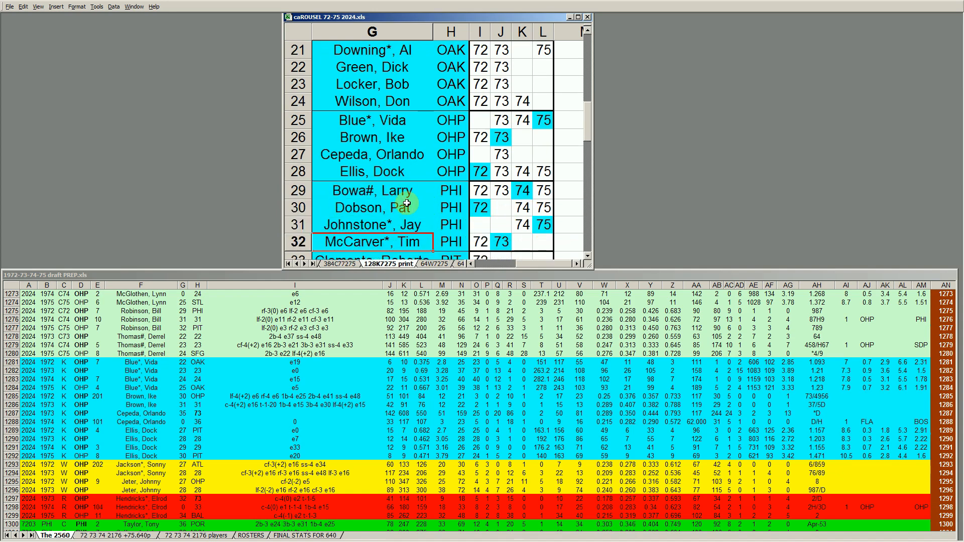
{"action": "left_click", "coordinate": [417, 190]}
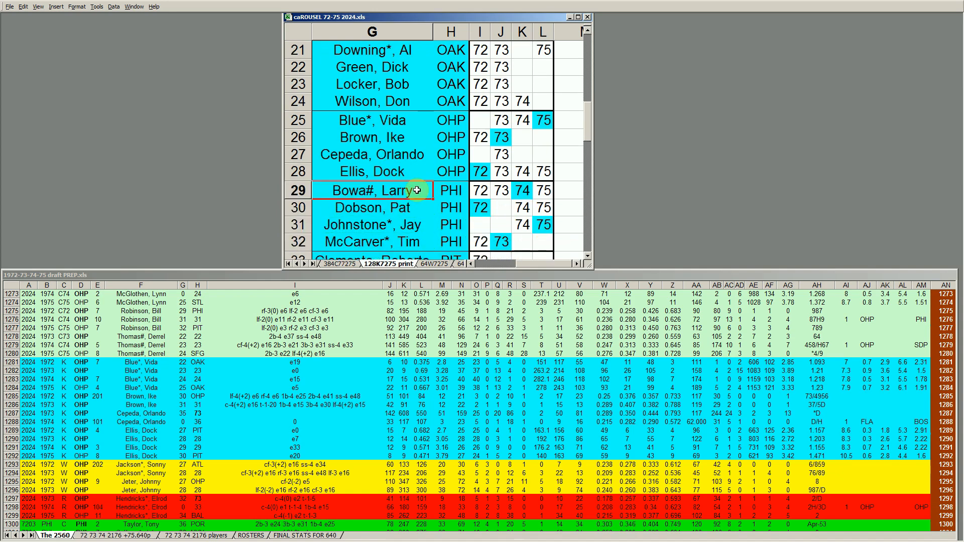
{"action": "left_click", "coordinate": [333, 410]}
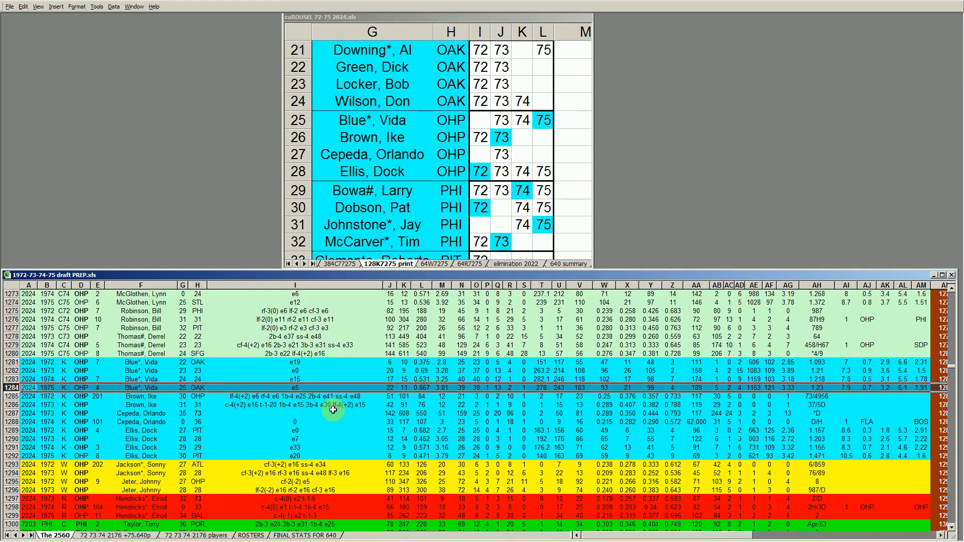
{"action": "key", "text": "Page_Down"}
{"action": "key", "text": "Page_Down"}
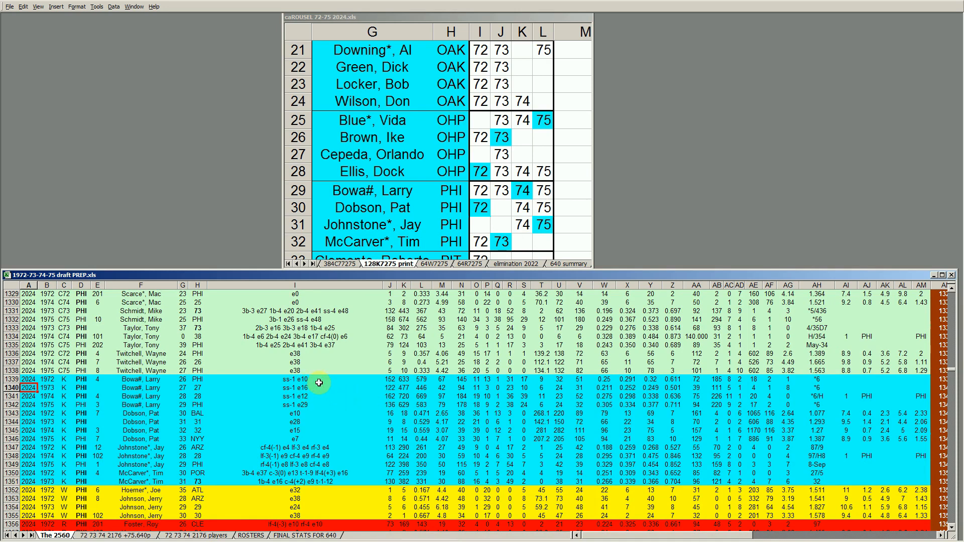
- Check Larry Bowa's 75 entry in the carousel sheet against his season statistics in PREP rows 1339 to 1342
{"action": "left_click", "coordinate": [543, 194]}
{"action": "left_click", "coordinate": [544, 192]}
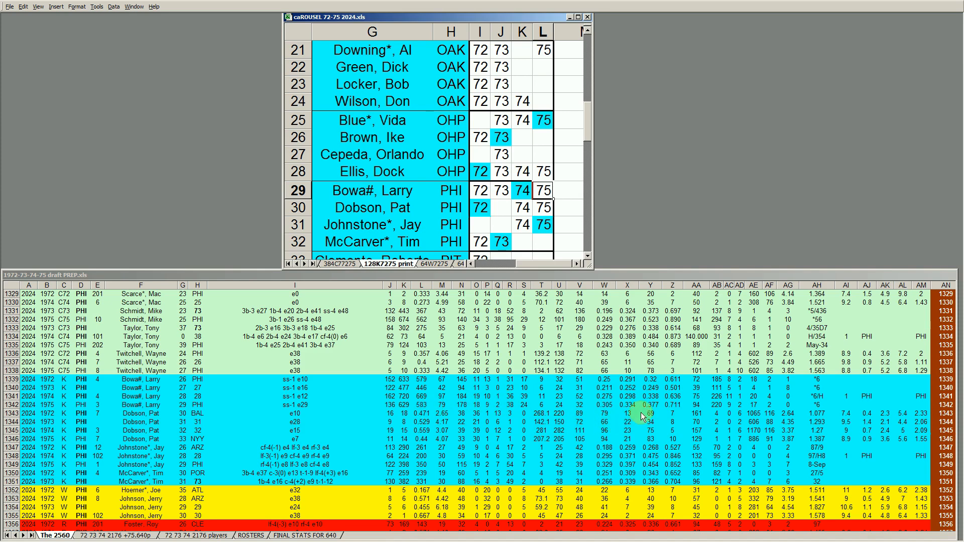
{"action": "left_click", "coordinate": [536, 199]}
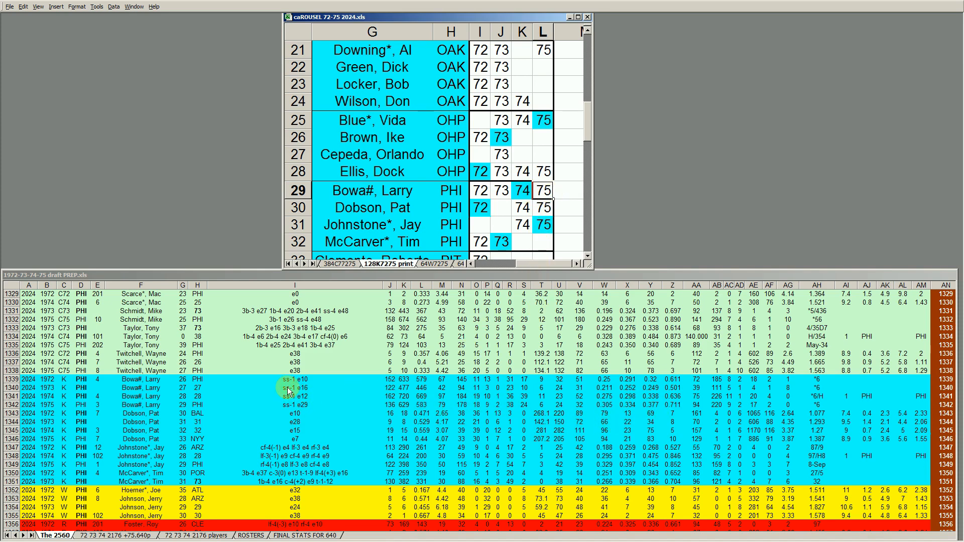
{"action": "left_click", "coordinate": [308, 380]}
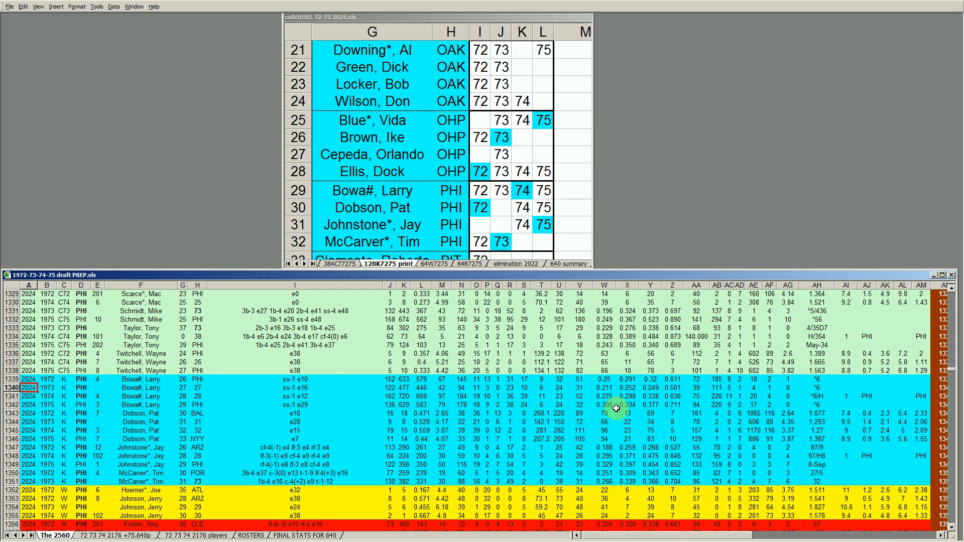
{"action": "left_click", "coordinate": [307, 404]}
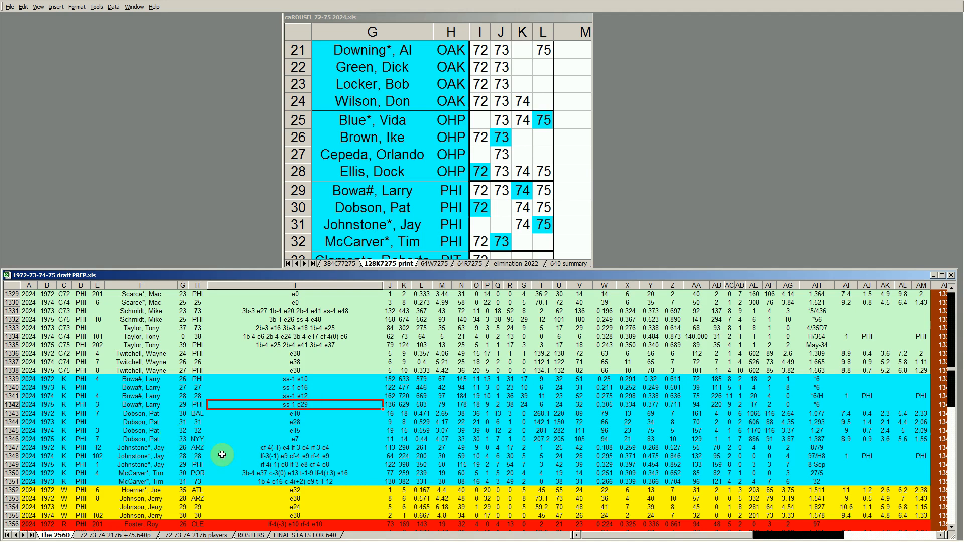
- Compare Larry Bowa's 1974 and 1975 fielding ratings and batting average in PREP rows 1341 and 1342
{"action": "left_click", "coordinate": [304, 396]}
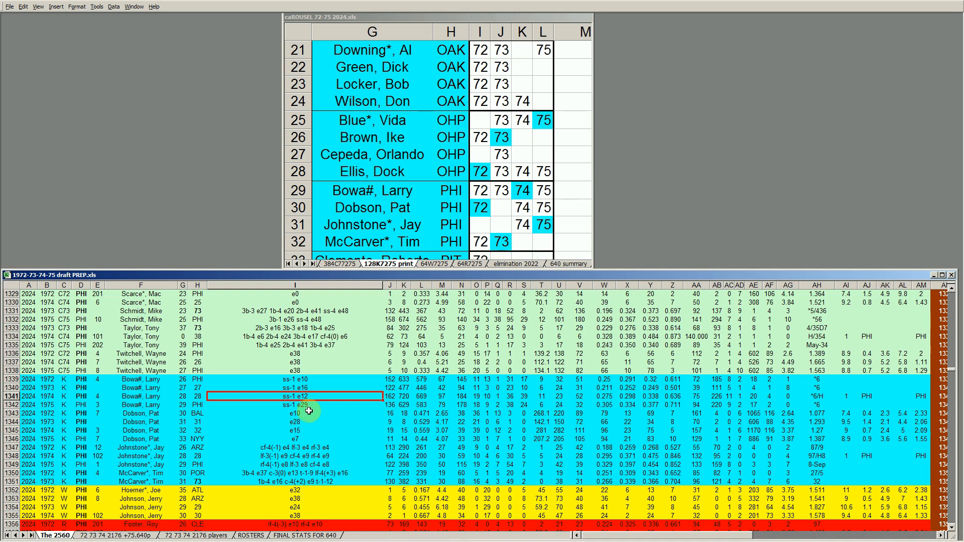
{"action": "left_click", "coordinate": [608, 398]}
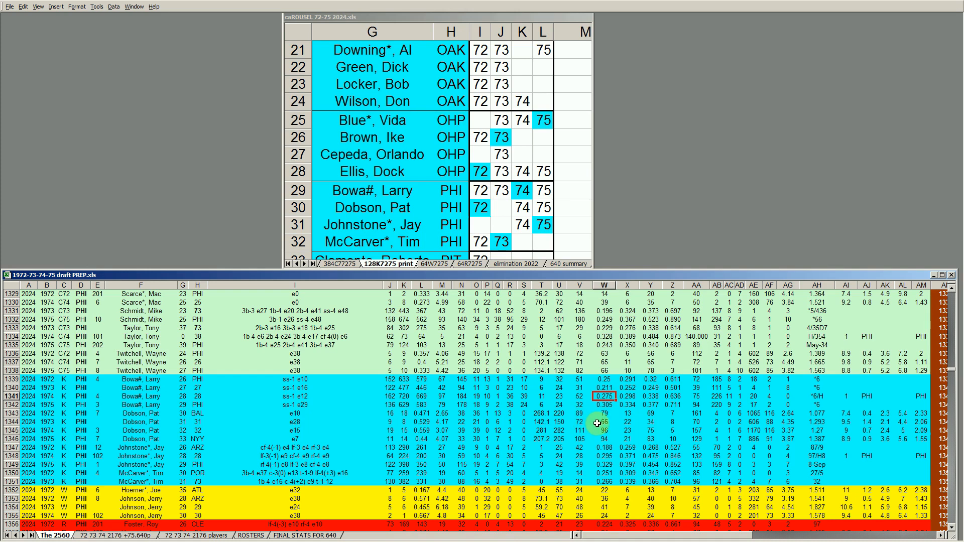
{"action": "left_click", "coordinate": [311, 395]}
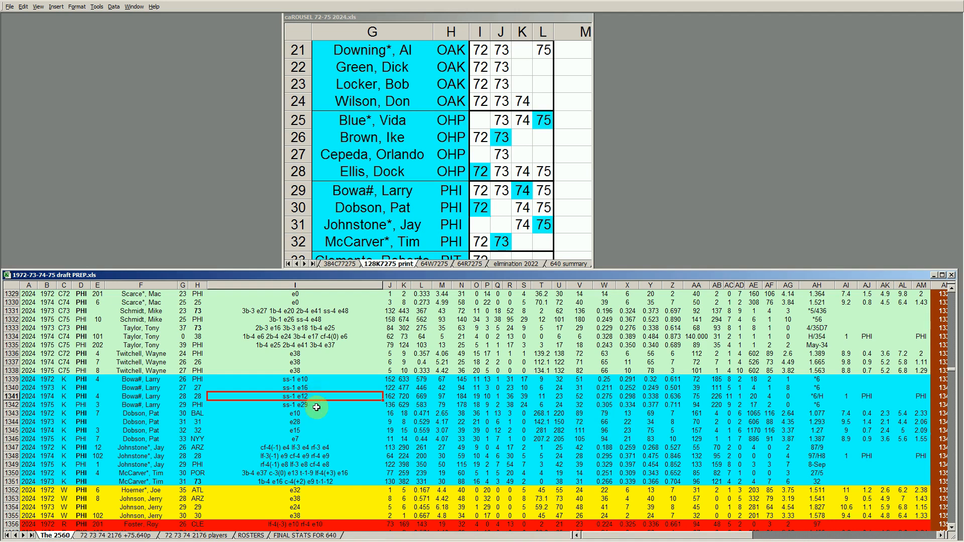
{"action": "left_click", "coordinate": [315, 405]}
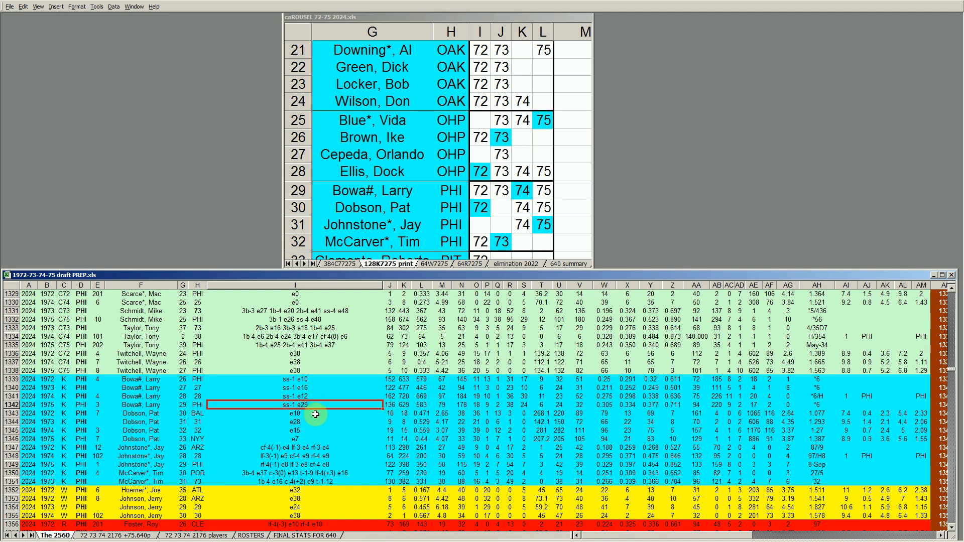
{"action": "left_click", "coordinate": [303, 397]}
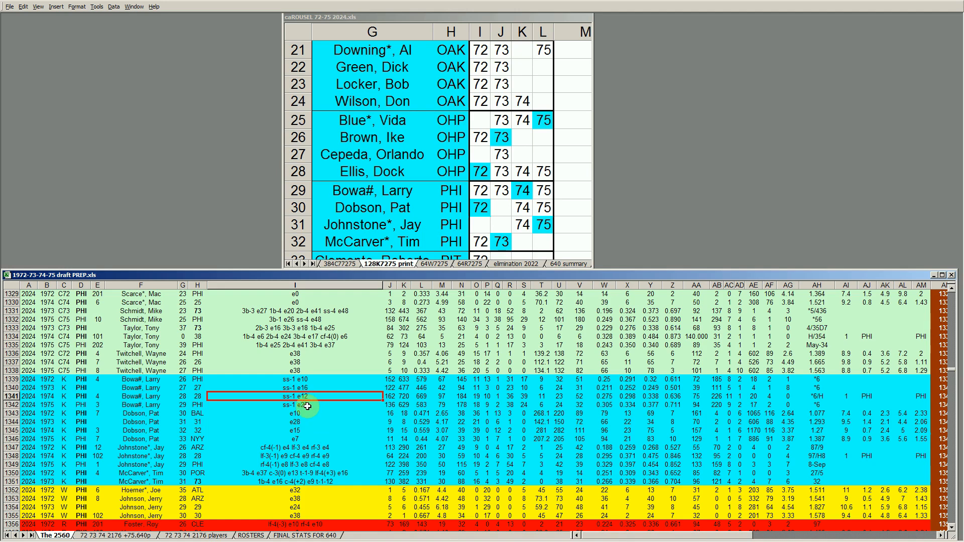
{"action": "left_click", "coordinate": [308, 405]}
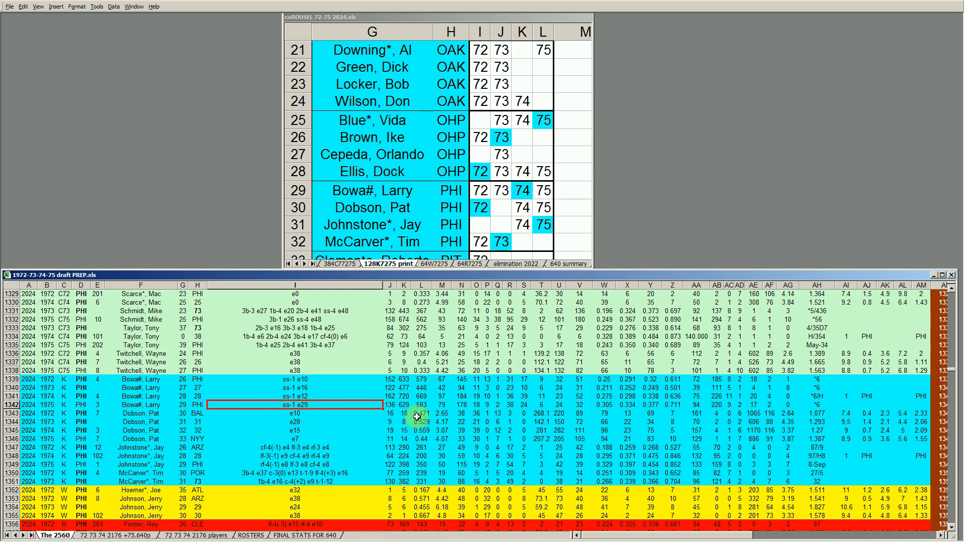
{"action": "left_click", "coordinate": [290, 398]}
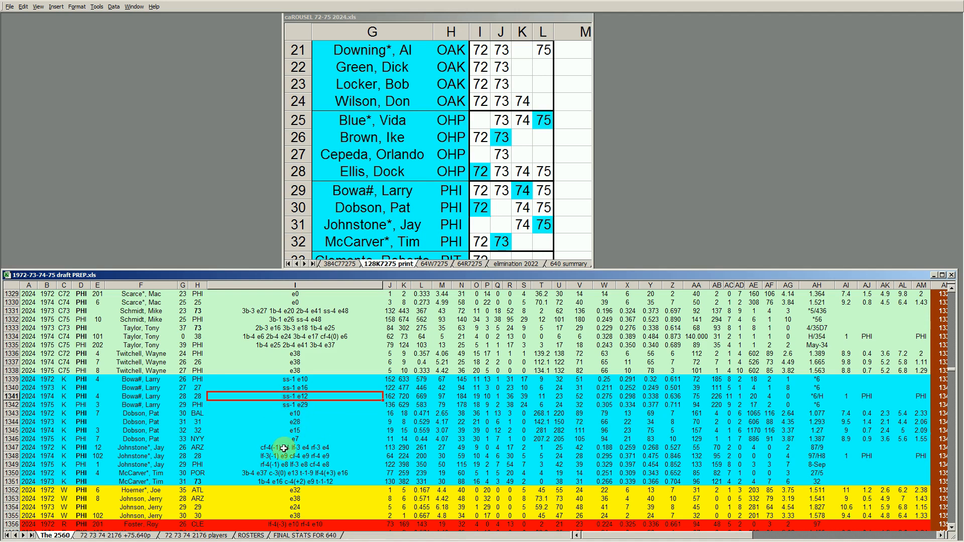
{"action": "left_click", "coordinate": [301, 405]}
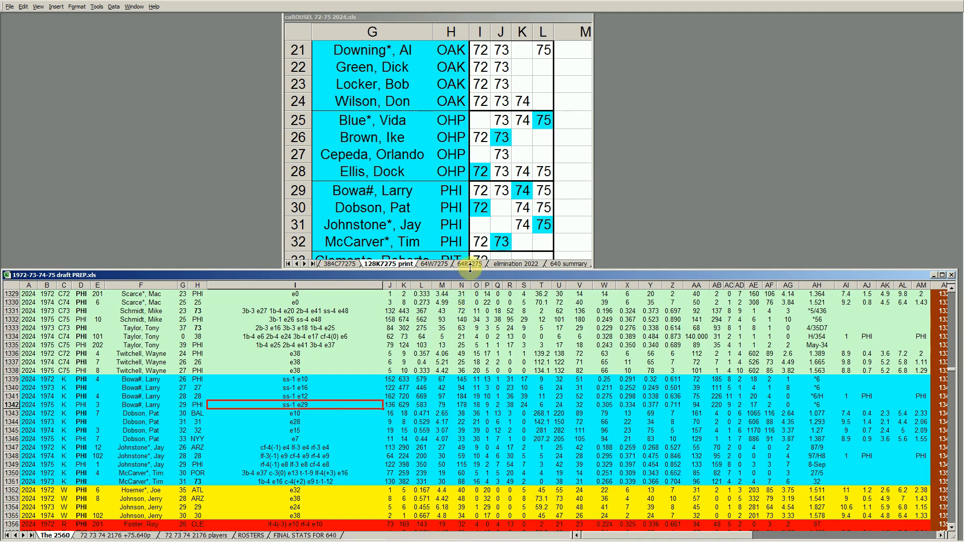
- Check Pat Dobson's 72 entry in carousel row 30 against his 1972–75 statistics in PREP rows 1343 to 1346
{"action": "left_click", "coordinate": [362, 207]}
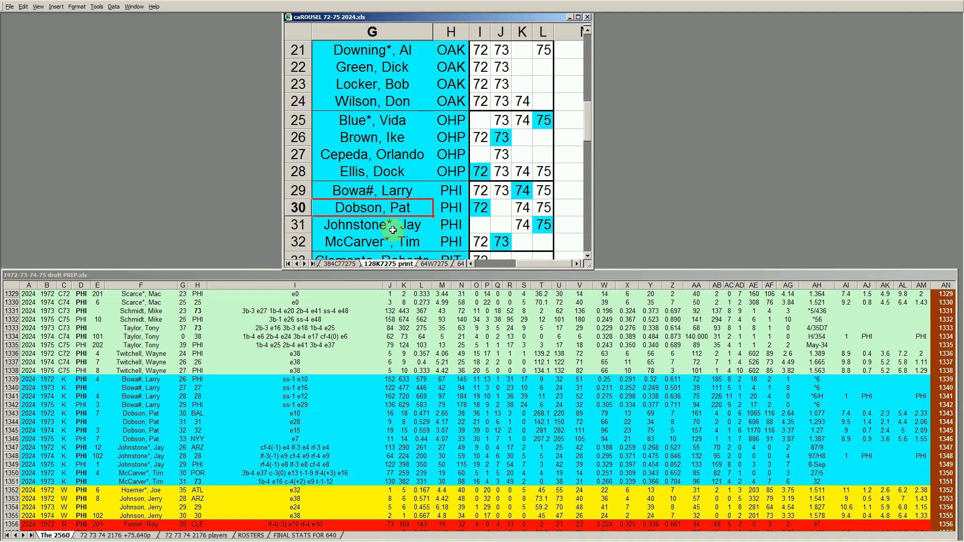
{"action": "left_click", "coordinate": [481, 207]}
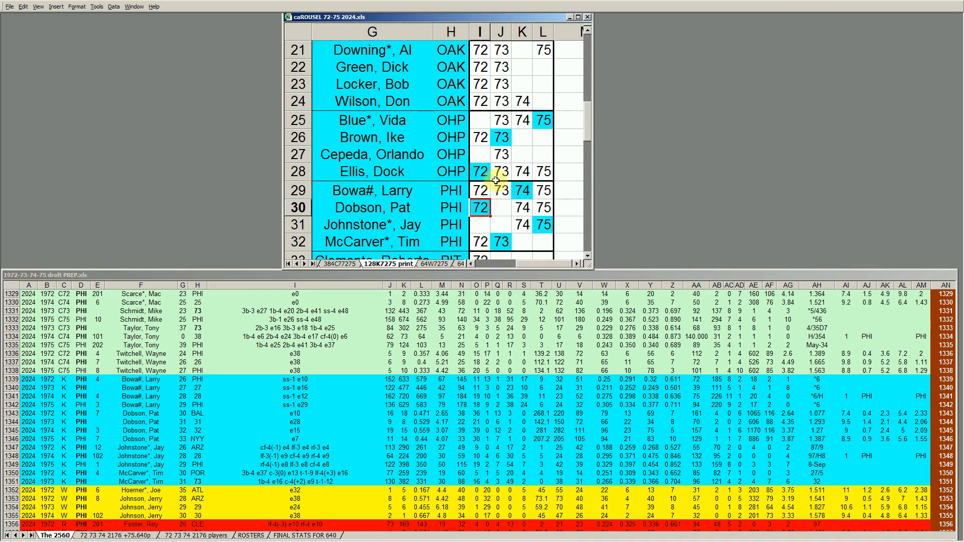
{"action": "key", "text": "F4"}
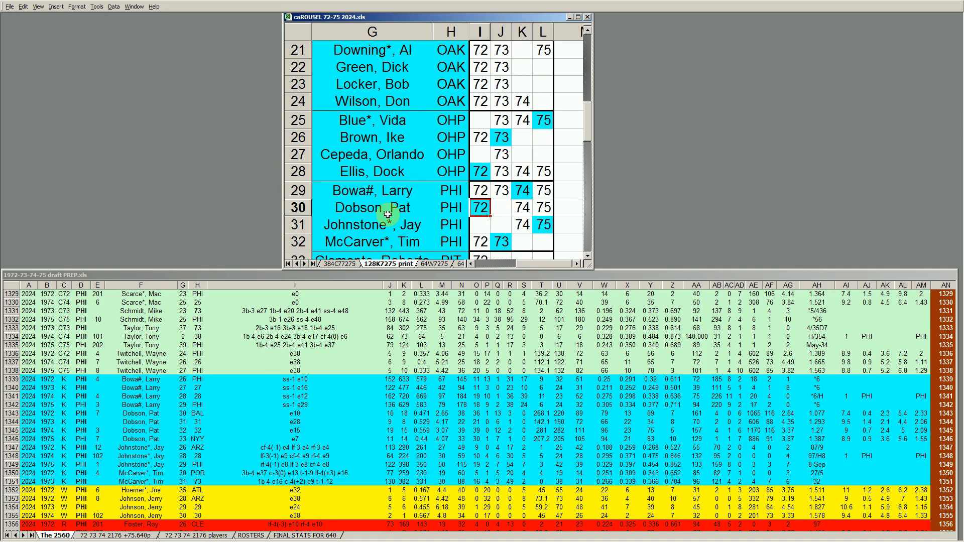
{"action": "left_click", "coordinate": [12, 416]}
{"action": "left_click_drag", "start_coordinate": [11, 414], "coordinate": [11, 439]}
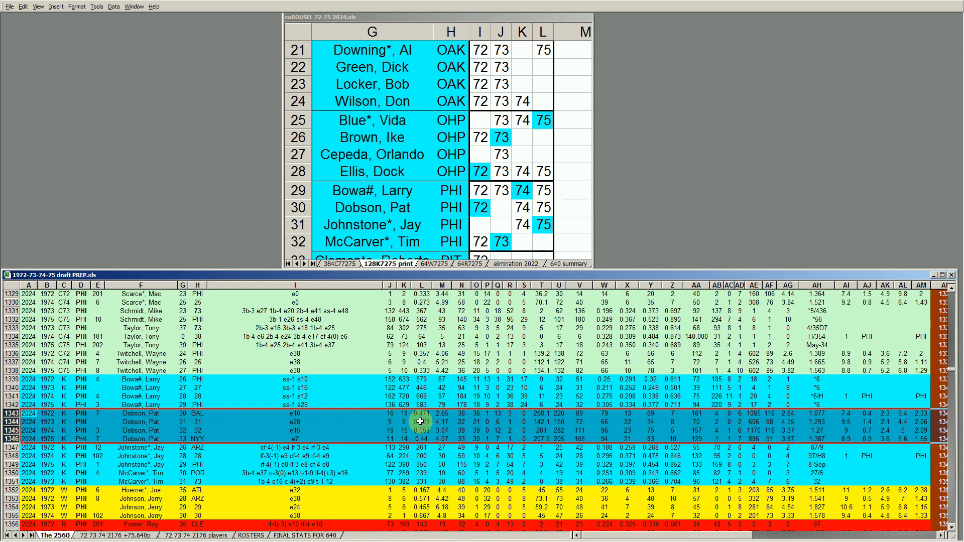
{"action": "left_click", "coordinate": [818, 414]}
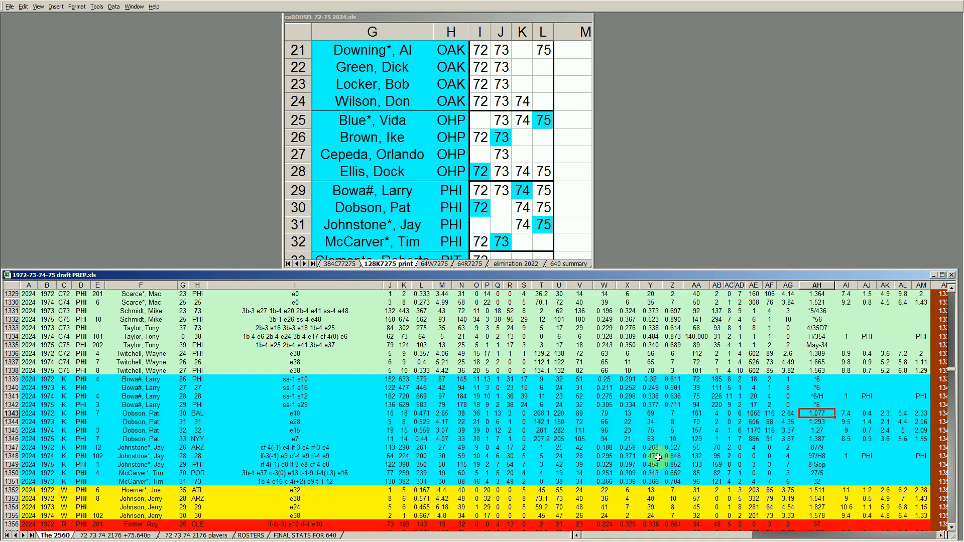
{"action": "left_click", "coordinate": [628, 414]}
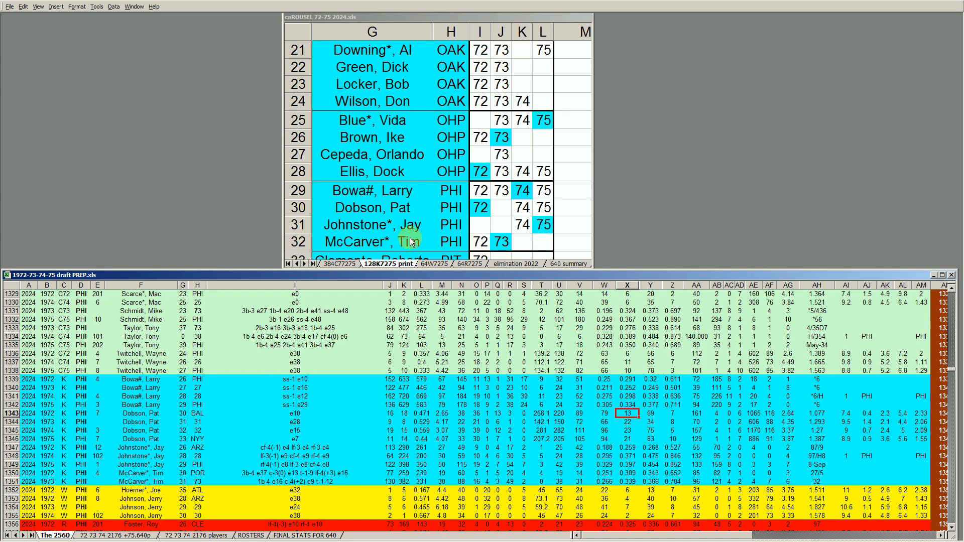
{"action": "left_click", "coordinate": [407, 208]}
{"action": "left_click", "coordinate": [407, 209]}
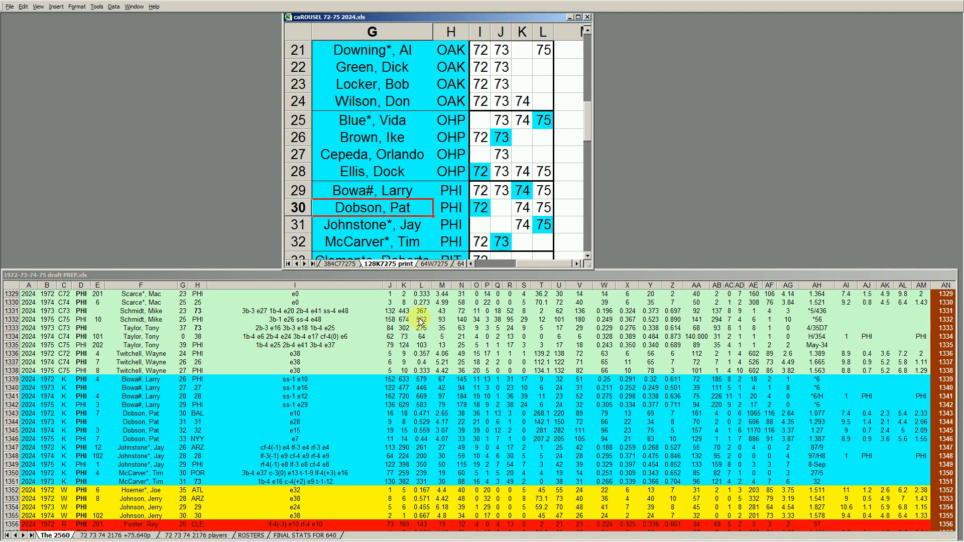
- Check Jay Johnstone's 75 entry in carousel row 31 against his 1975 season statistics in PREP row 1349
{"action": "left_click", "coordinate": [542, 226]}
{"action": "left_click", "coordinate": [391, 227]}
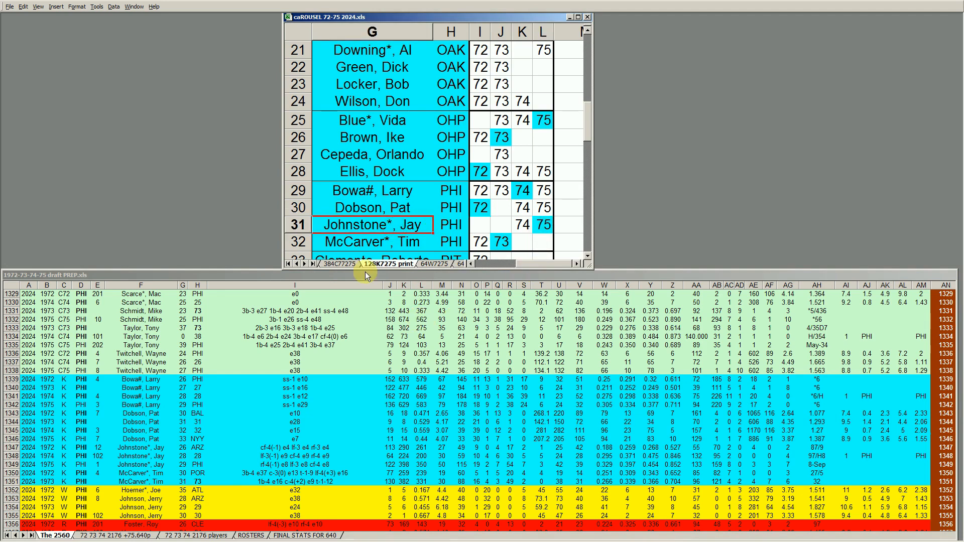
{"action": "left_click", "coordinate": [395, 463]}
{"action": "left_click", "coordinate": [543, 225]}
{"action": "left_click", "coordinate": [11, 465]}
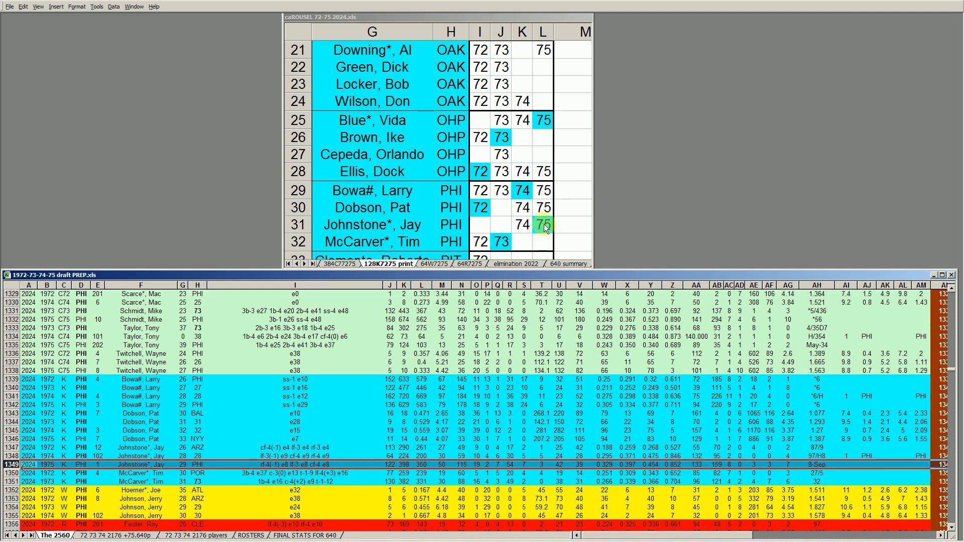
- Review the highlighted PHI seasons in carousel rows 29 to 32: McCarver's 73, Dobson's 72, Bowa's 74 and Johnstone's 75
{"action": "key", "text": "ctrl+F6"}
{"action": "left_click", "coordinate": [503, 243]}
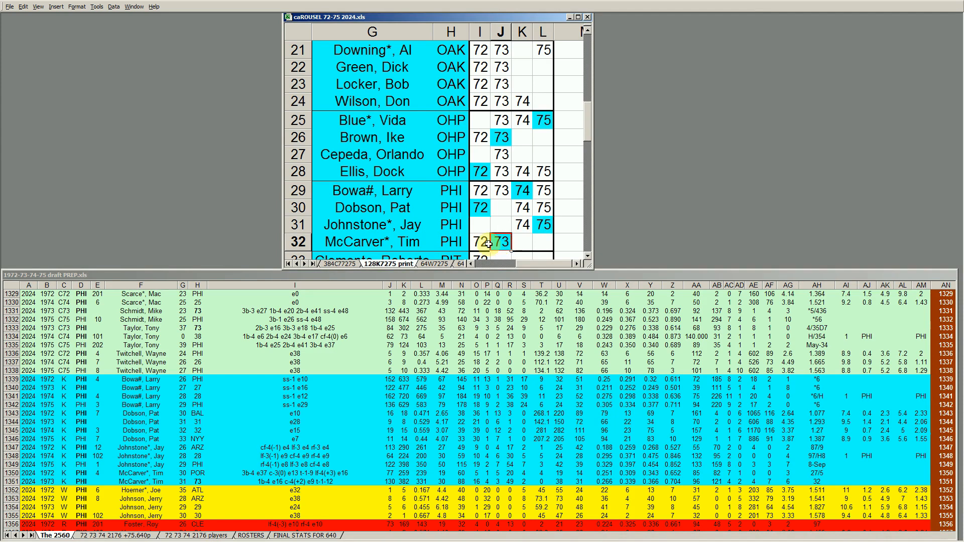
{"action": "left_click_drag", "start_coordinate": [404, 192], "coordinate": [544, 245]}
{"action": "left_click", "coordinate": [475, 209]}
{"action": "left_click", "coordinate": [500, 242]}
{"action": "left_click", "coordinate": [522, 190]}
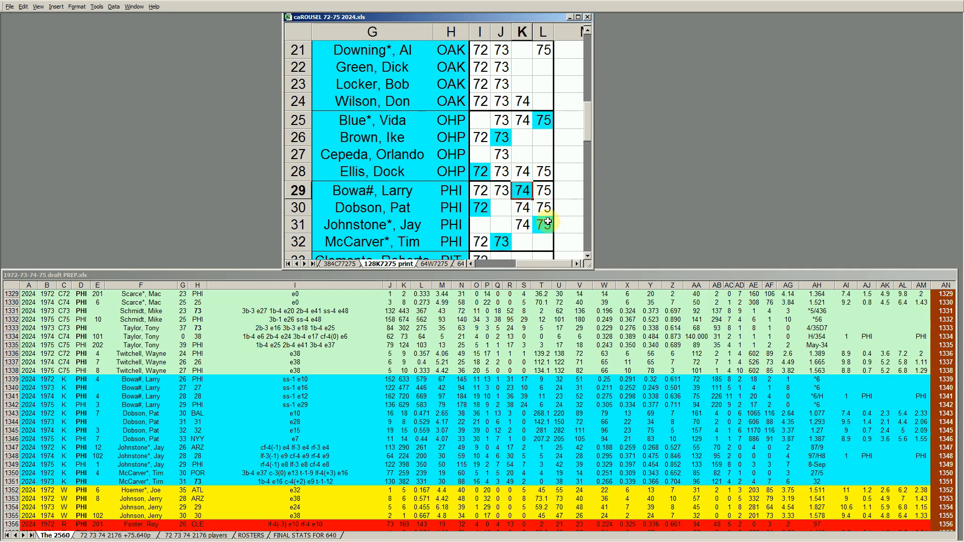
{"action": "left_click", "coordinate": [544, 224]}
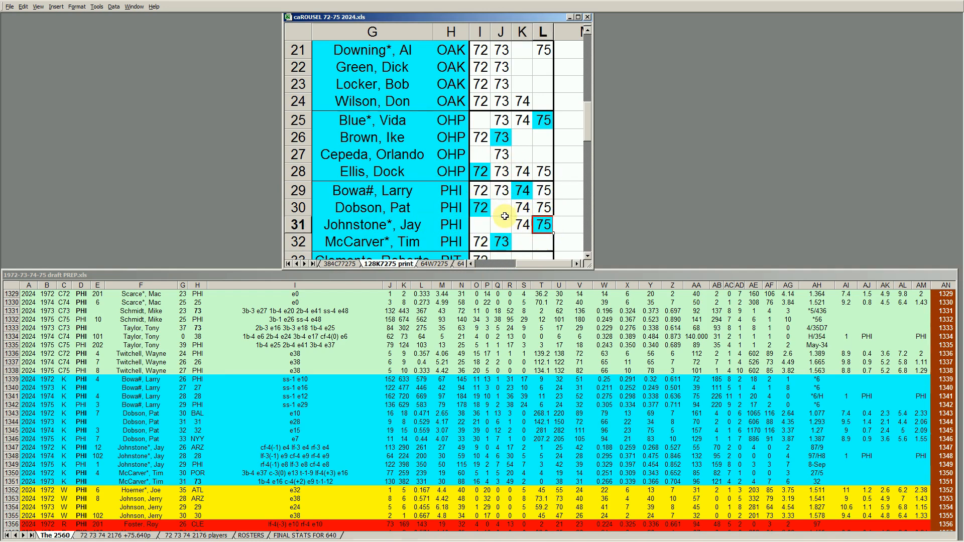
- Go through the unhighlighted PHI seasons, McCarver's 72, Bowa's 73 and 75 and Dobson's 74, and return to the Johnstone and Dobson rows
{"action": "left_click", "coordinate": [481, 243]}
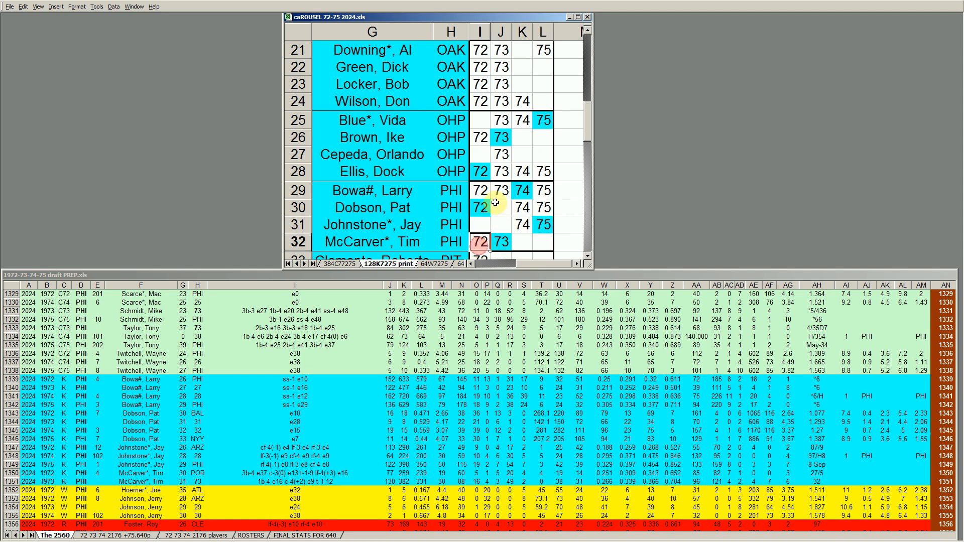
{"action": "left_click", "coordinate": [544, 192]}
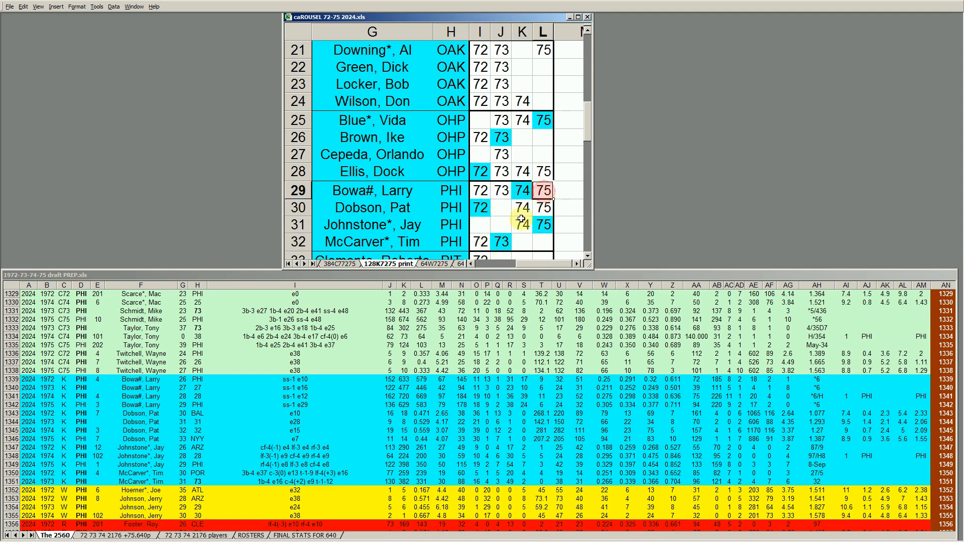
{"action": "left_click", "coordinate": [503, 190]}
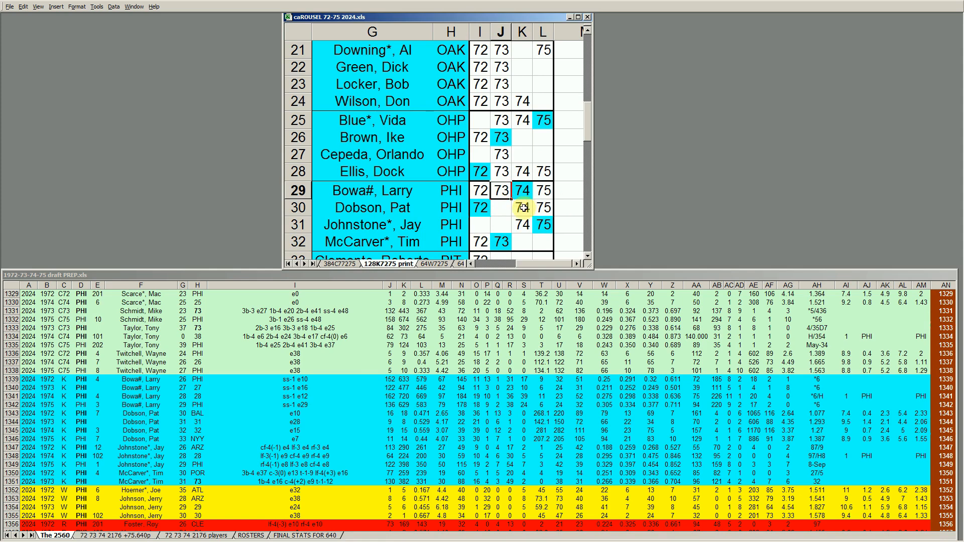
{"action": "left_click", "coordinate": [524, 207]}
{"action": "left_click", "coordinate": [543, 190]}
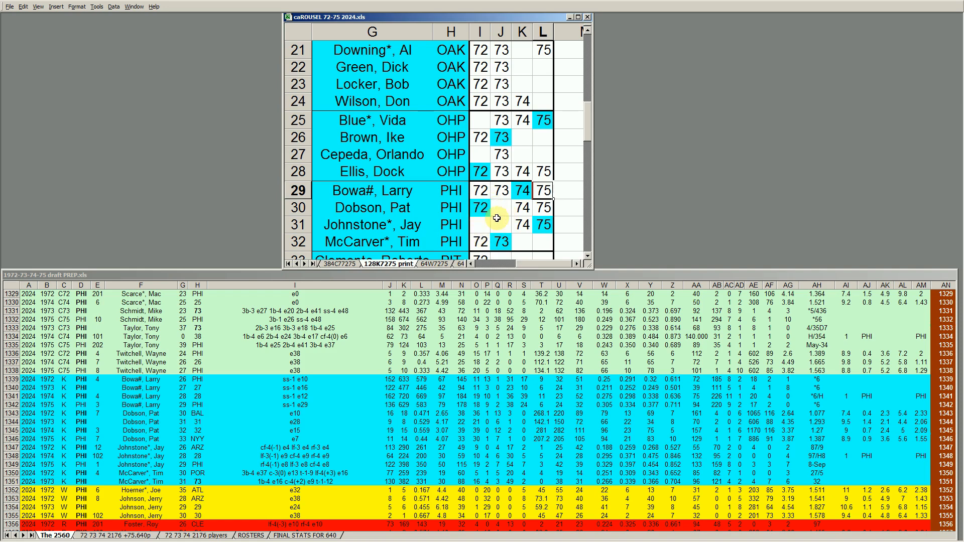
{"action": "left_click", "coordinate": [424, 225]}
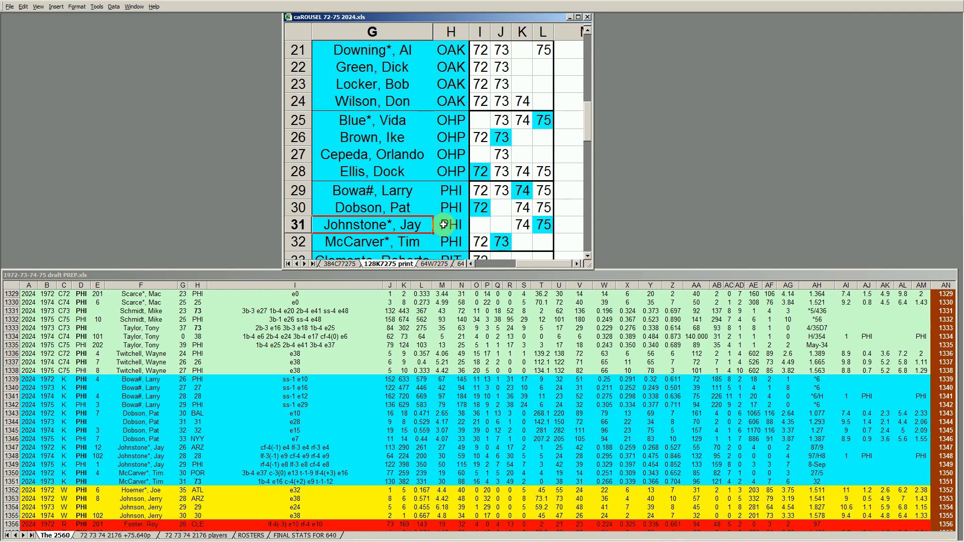
{"action": "left_click", "coordinate": [401, 208]}
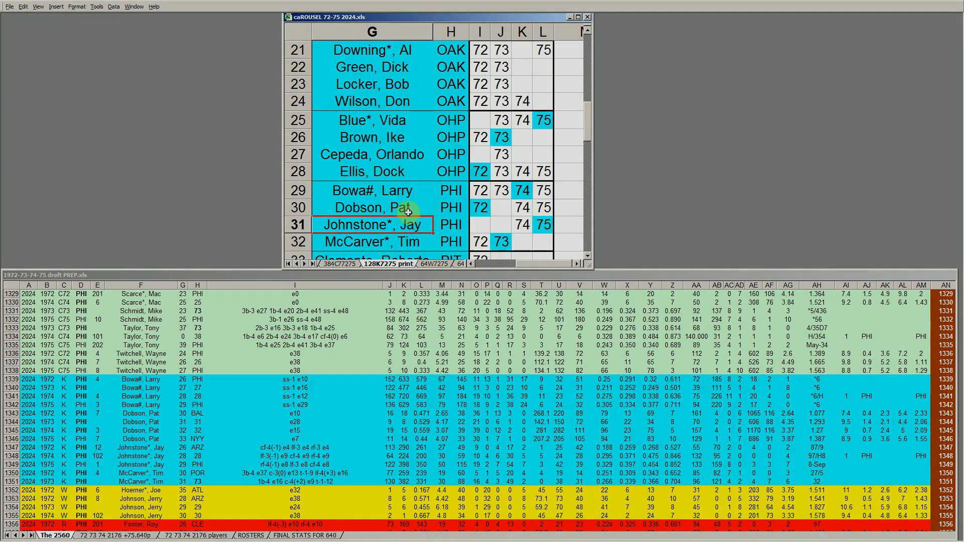